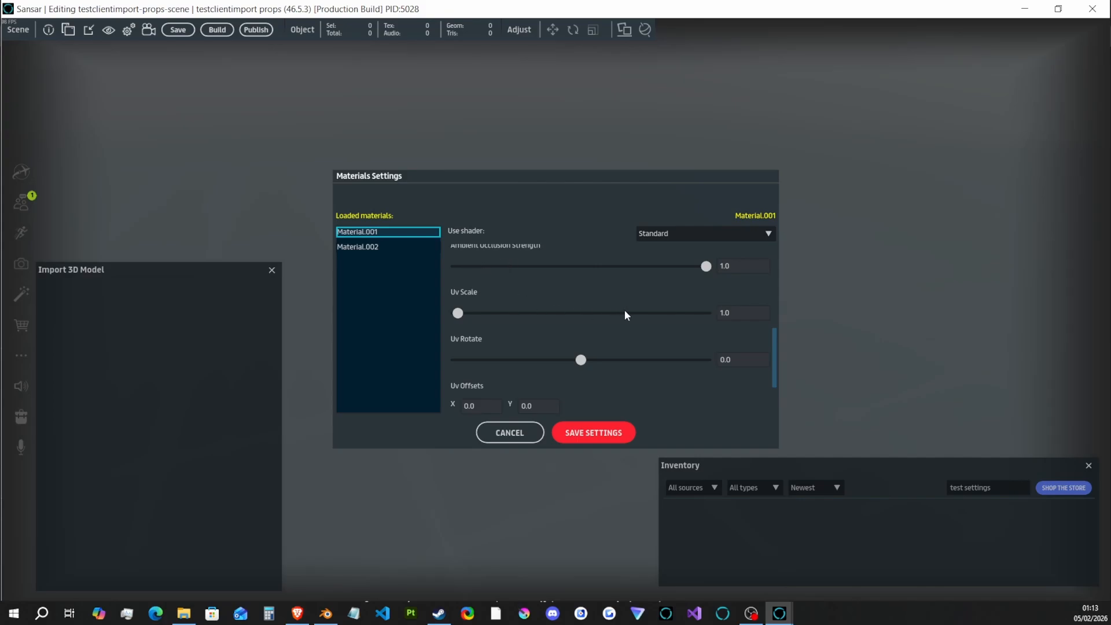
- Examine the Standard shader's map, UV and tint settings for Material.001 and the list of available shaders
scroll(612, 326, down, 1)
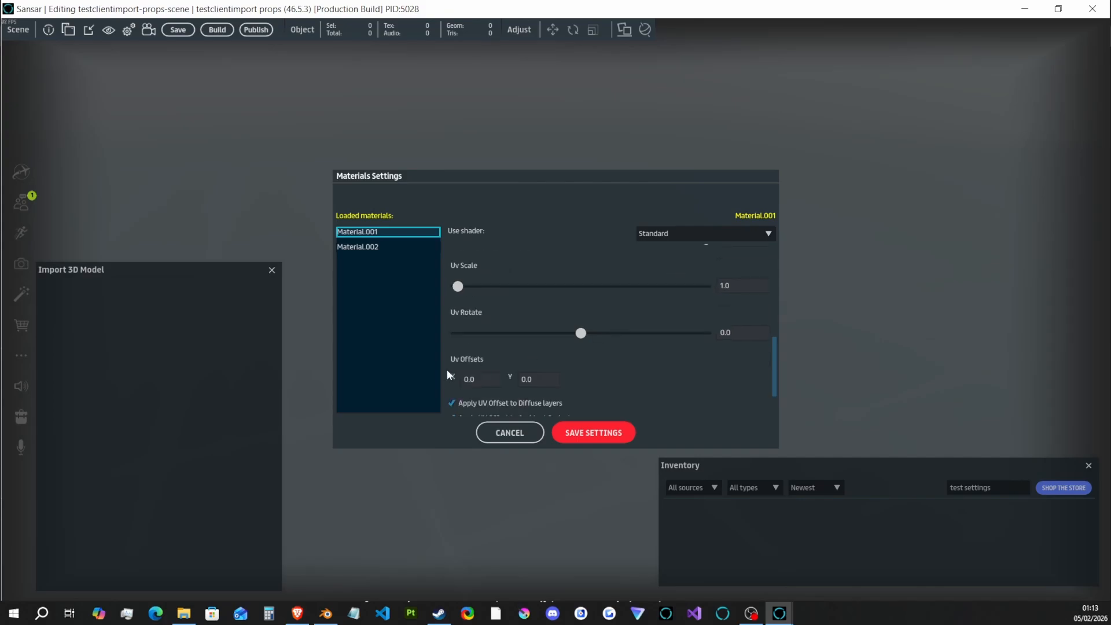
scroll(544, 375, down, 1)
scroll(543, 376, down, 1)
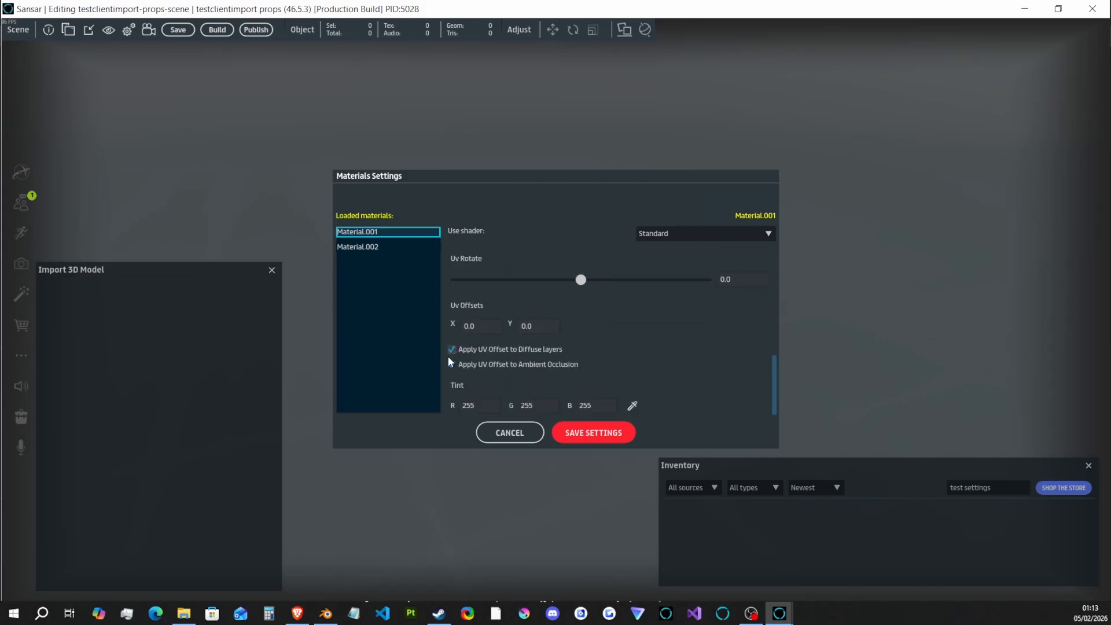
click(656, 237)
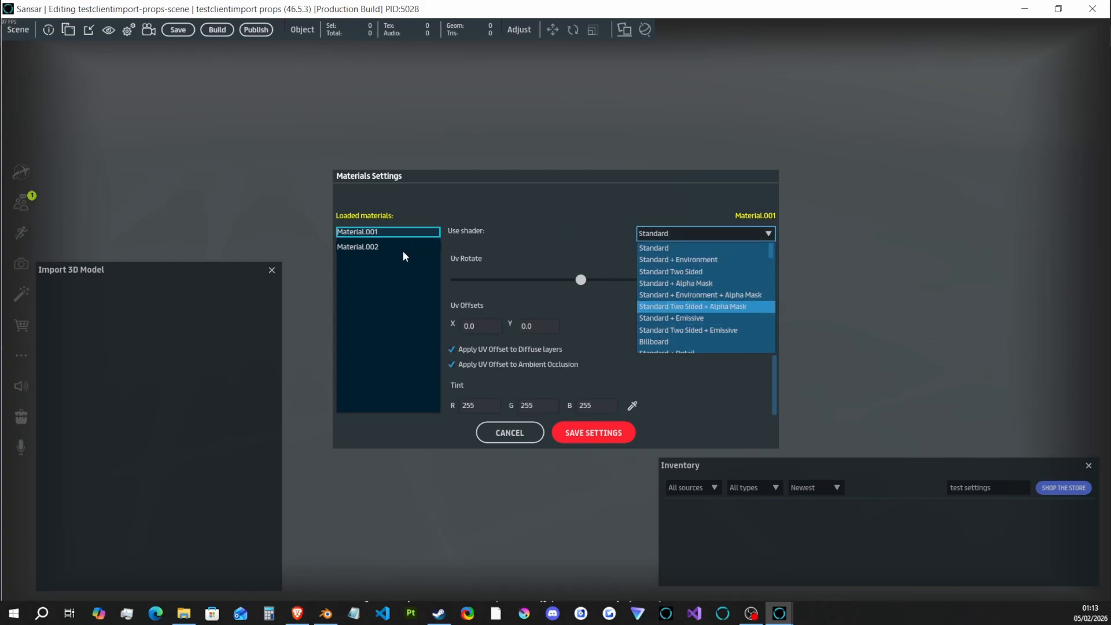
click(554, 237)
scroll(630, 261, up, 5)
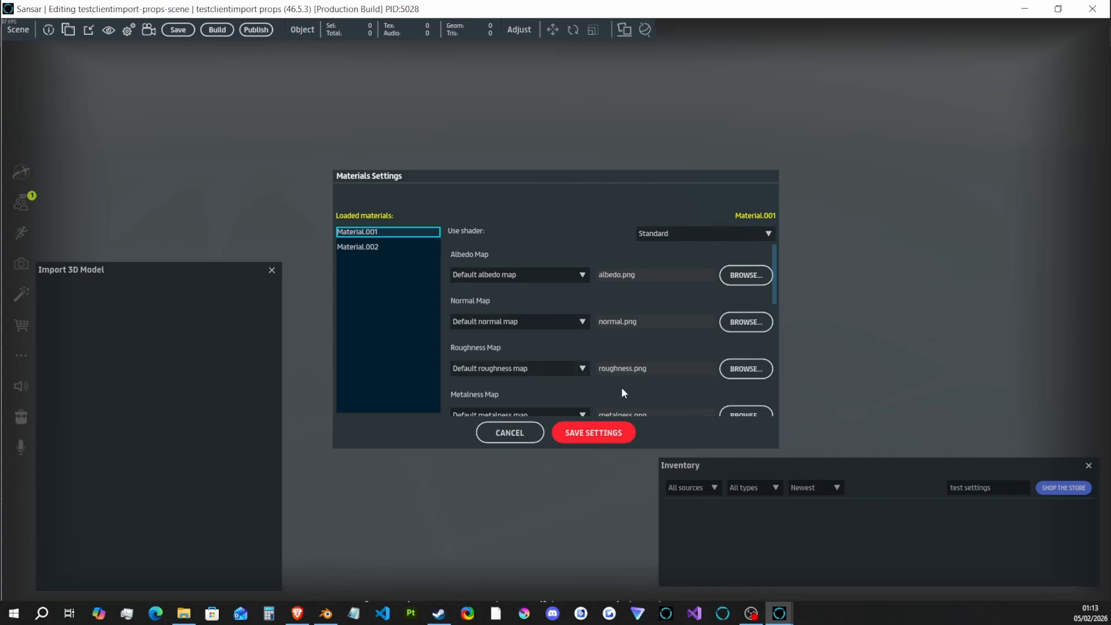
scroll(466, 362, down, 1)
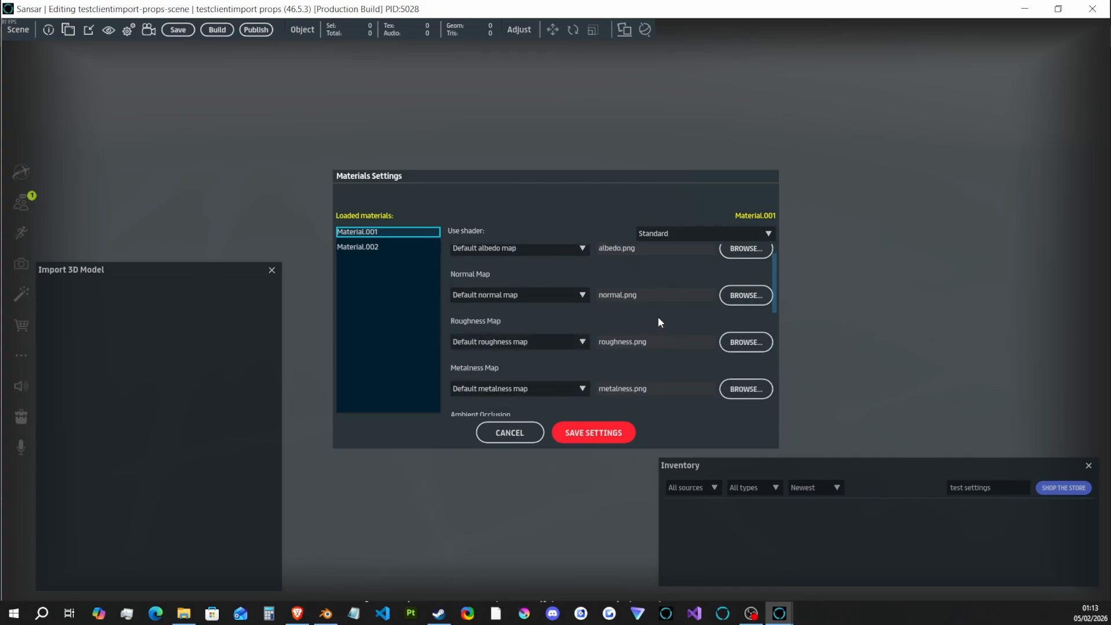
scroll(657, 316, down, 5)
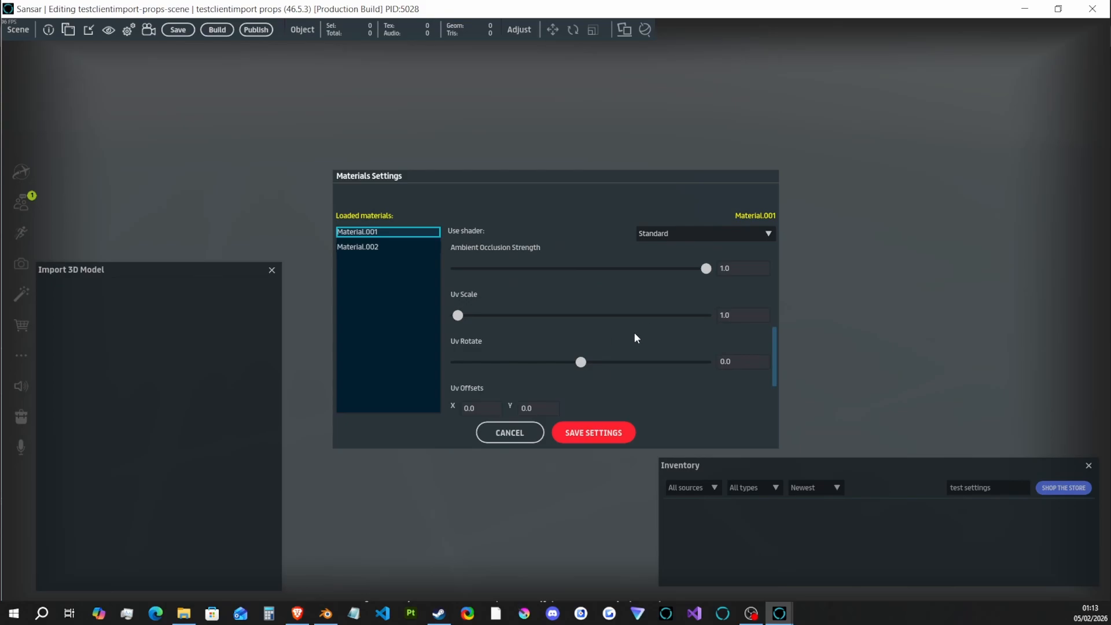
- Switch to Blender, add a custom property to Material.001 and set its type to String
click(326, 612)
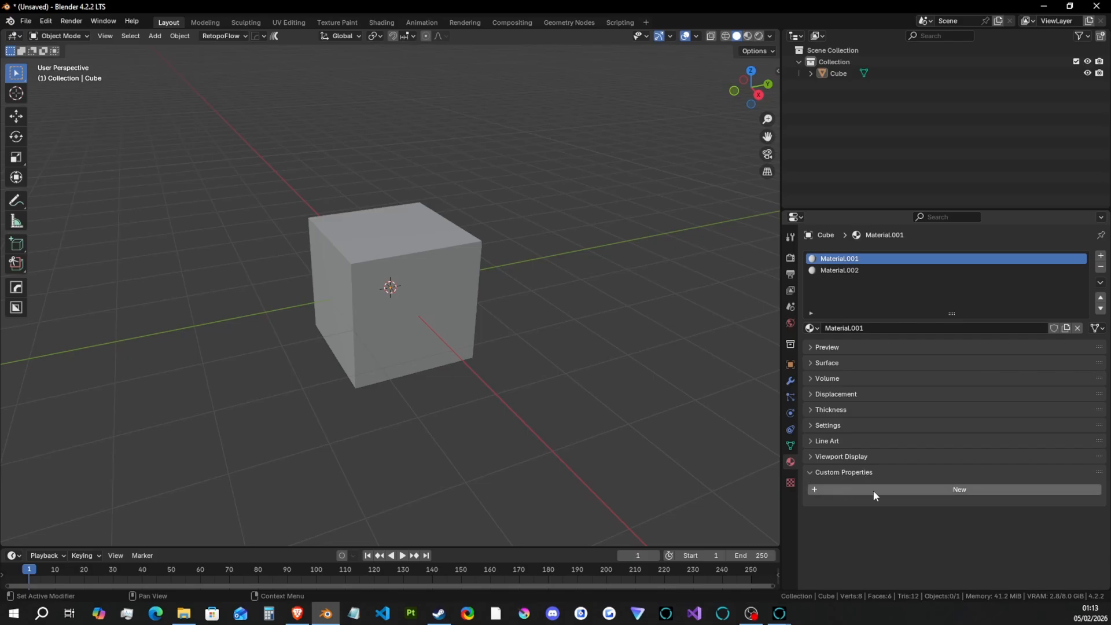
click(959, 490)
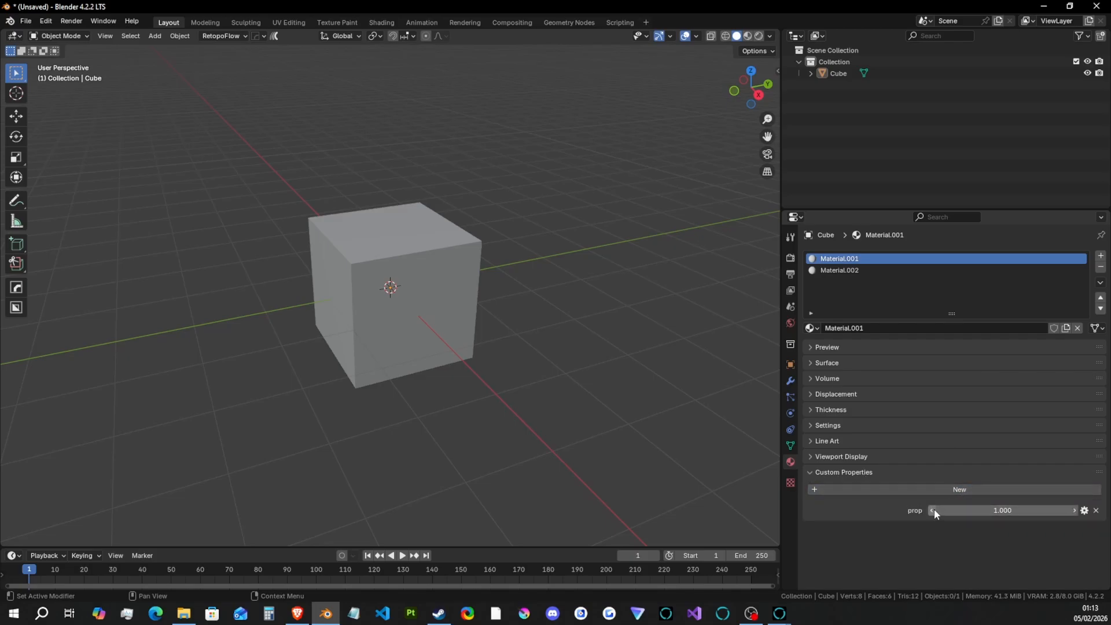
click(1084, 510)
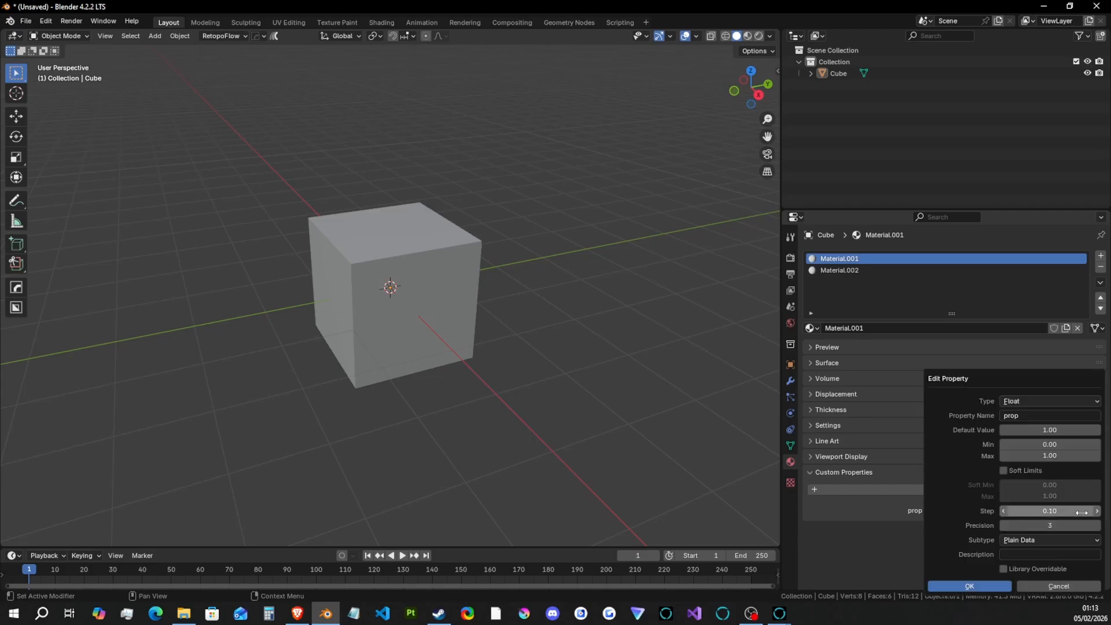
click(1015, 402)
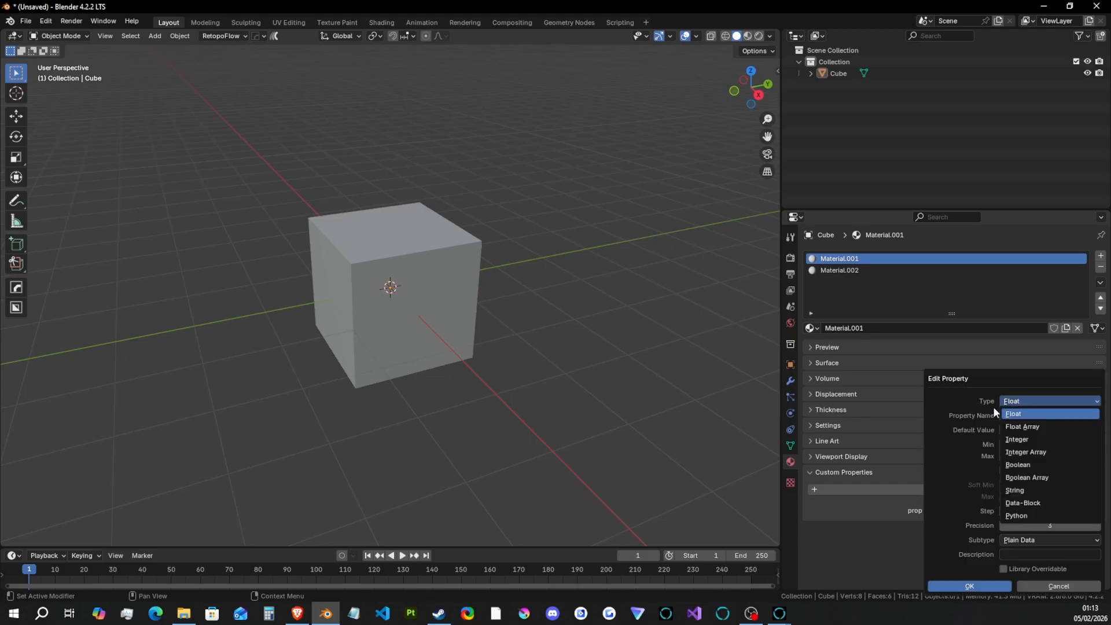
click(1014, 490)
- Name the new custom property Sansar_MaterialType and apply the property edit
click(1028, 415)
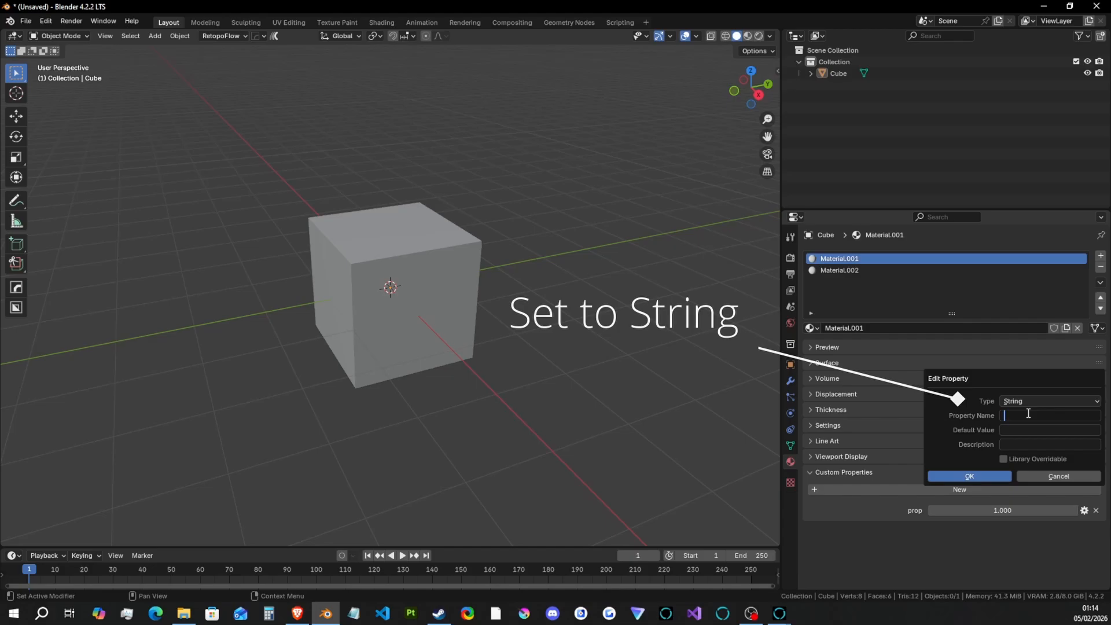
text(Sansa)
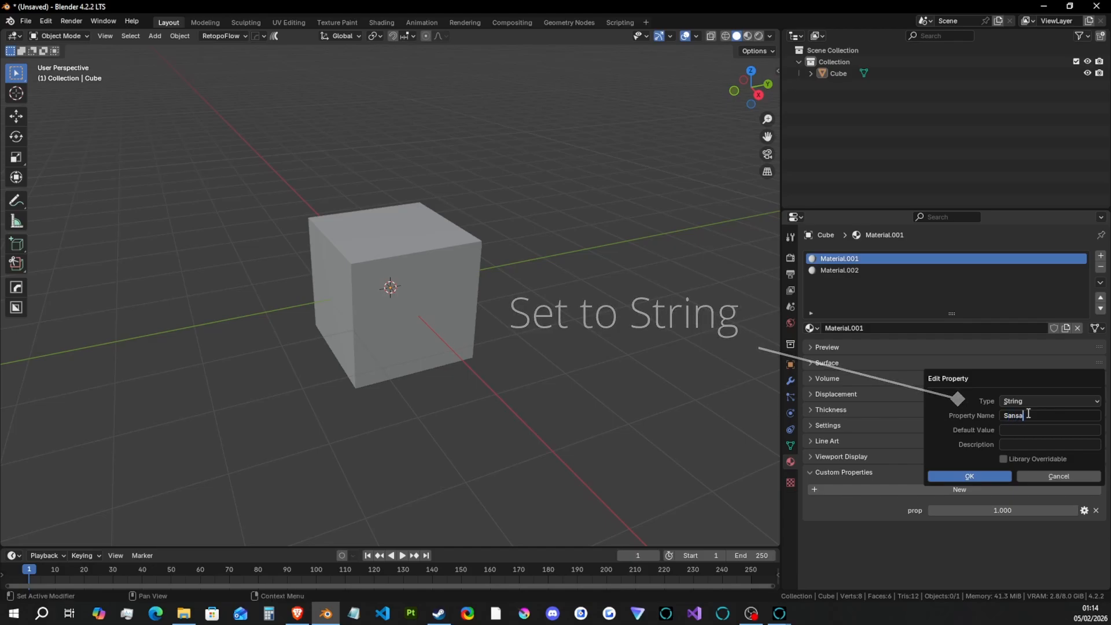
text(r_)
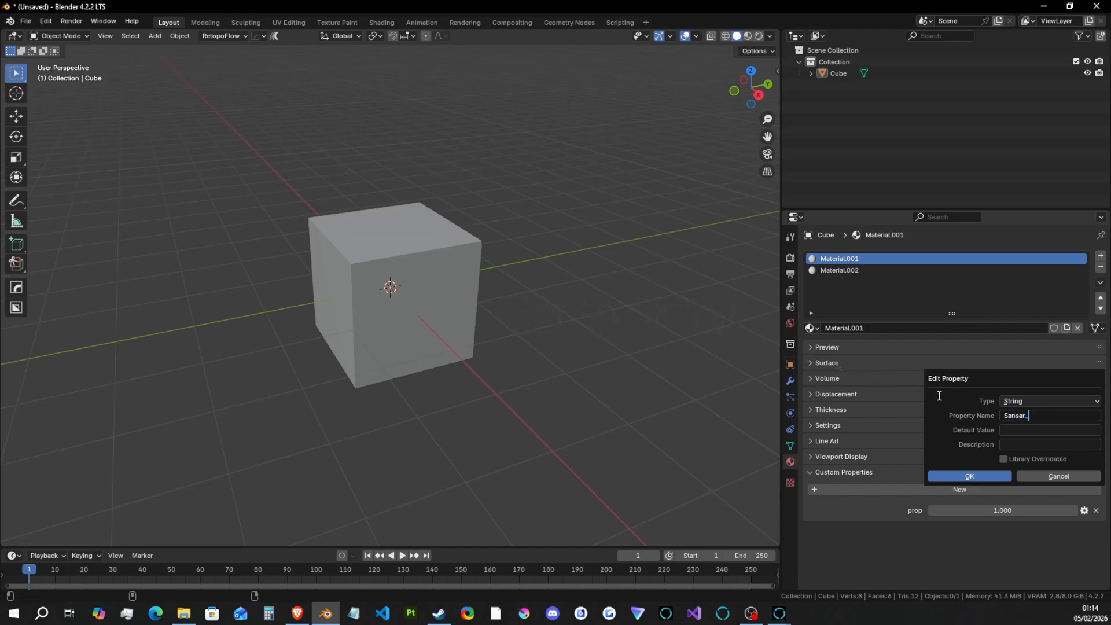
text(Ma)
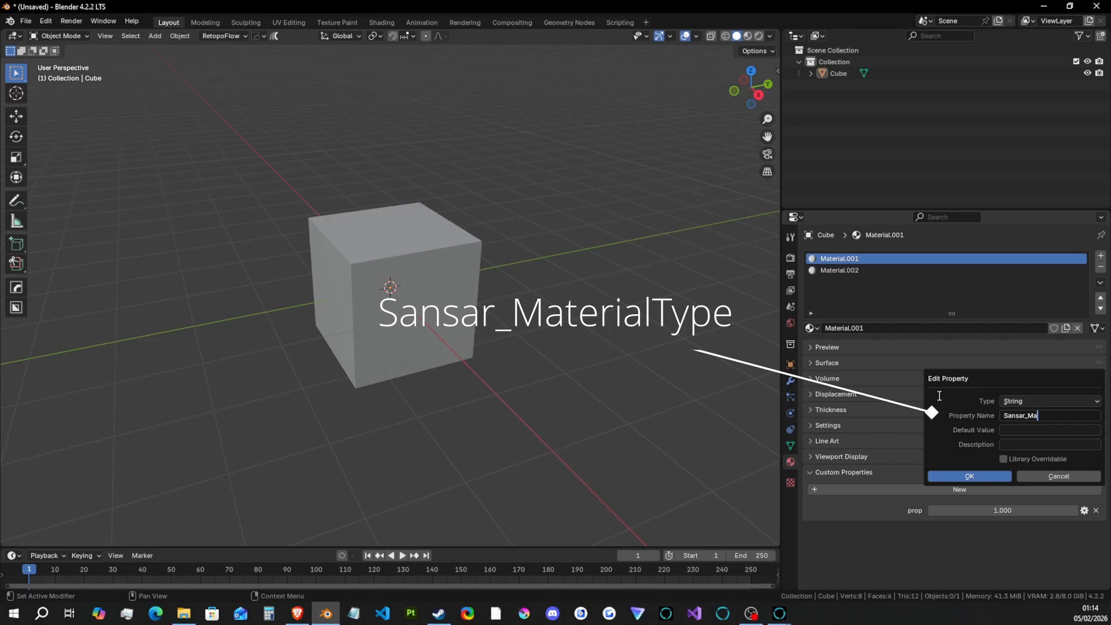
text(terialType)
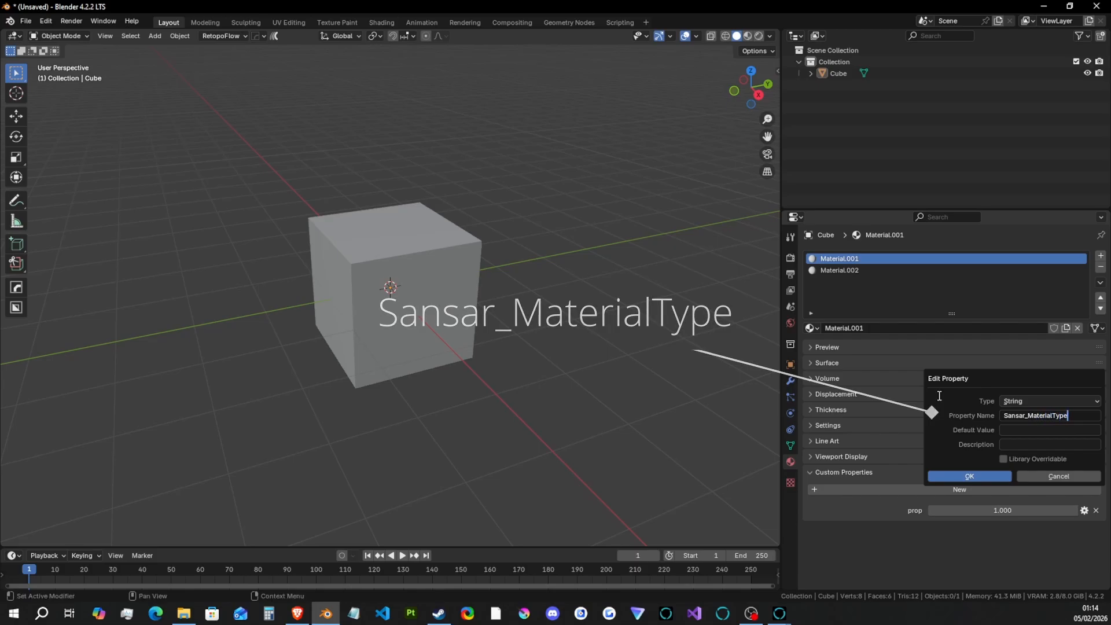
click(974, 474)
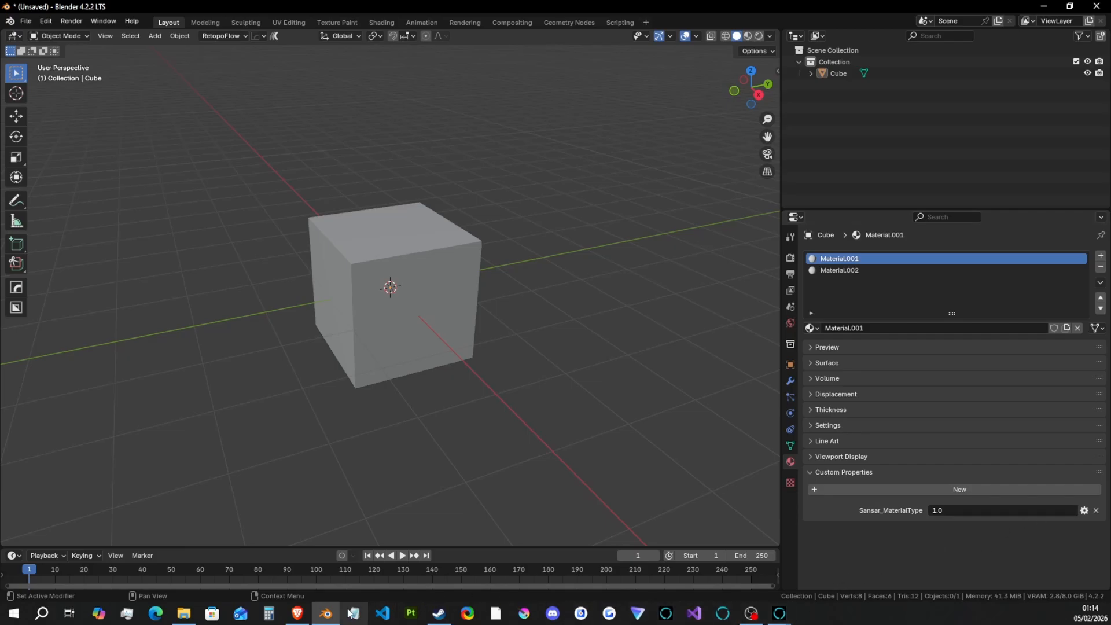
- Switch to the Shader Lookup Table page in the browser and review the system names and properties of the Standard shader variants
mouse_move(777, 615)
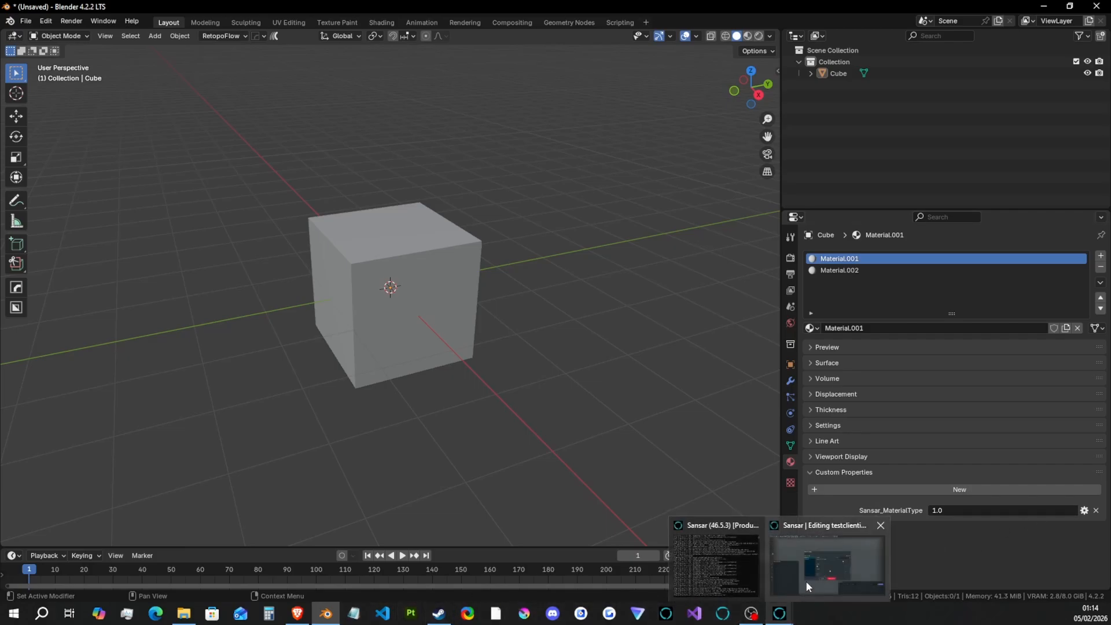
click(833, 564)
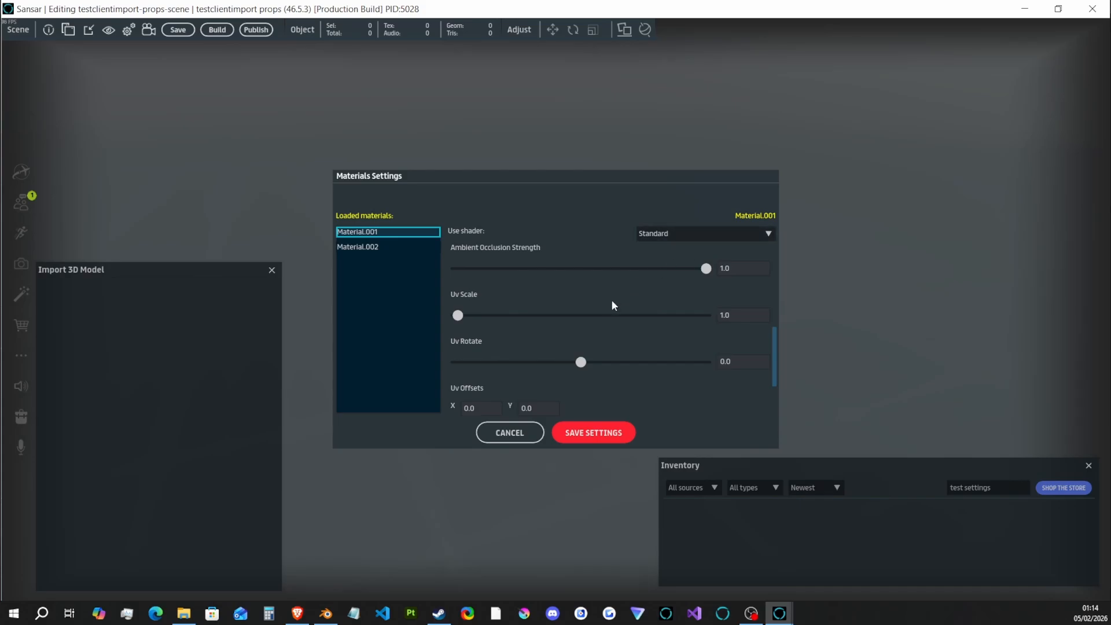
click(297, 614)
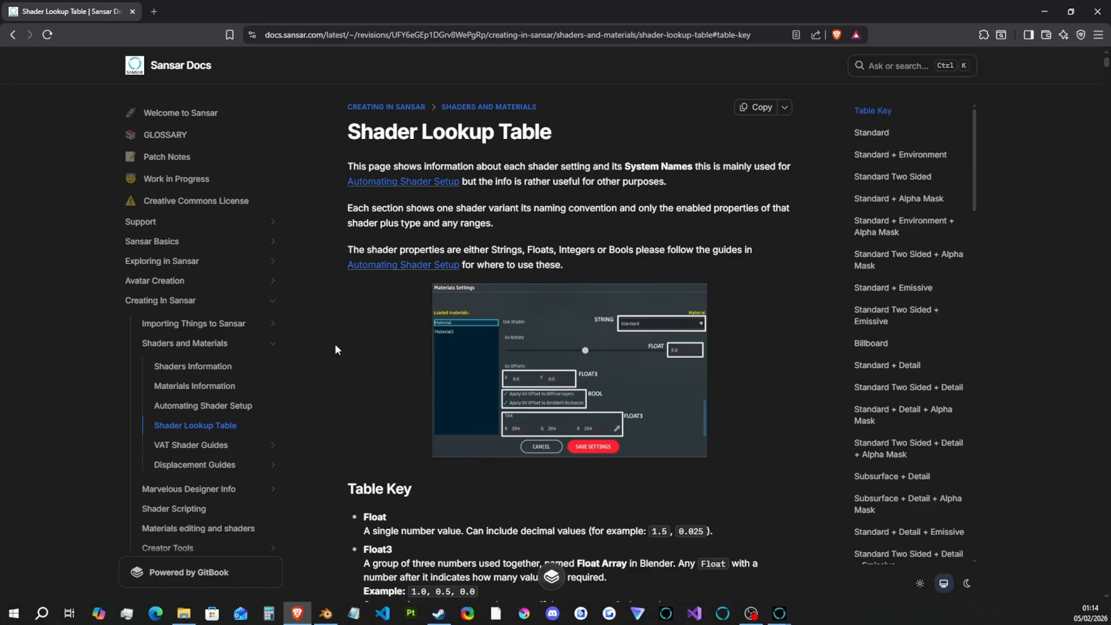
drag(977, 124, 973, 263)
scroll(787, 293, down, 6)
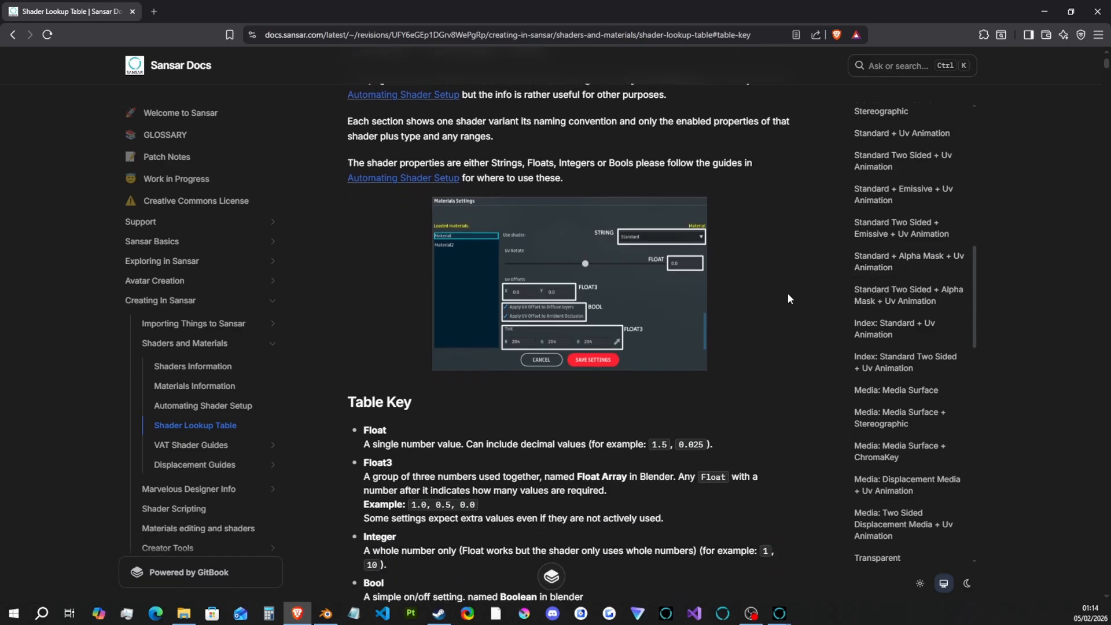
scroll(788, 296, down, 3)
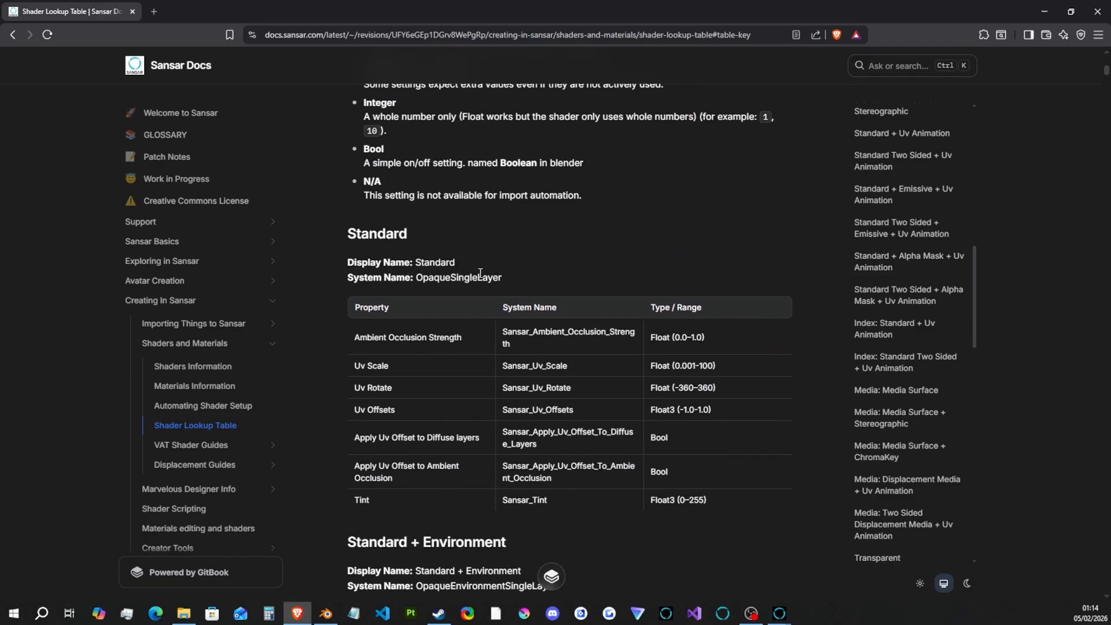
drag(501, 277, 414, 279)
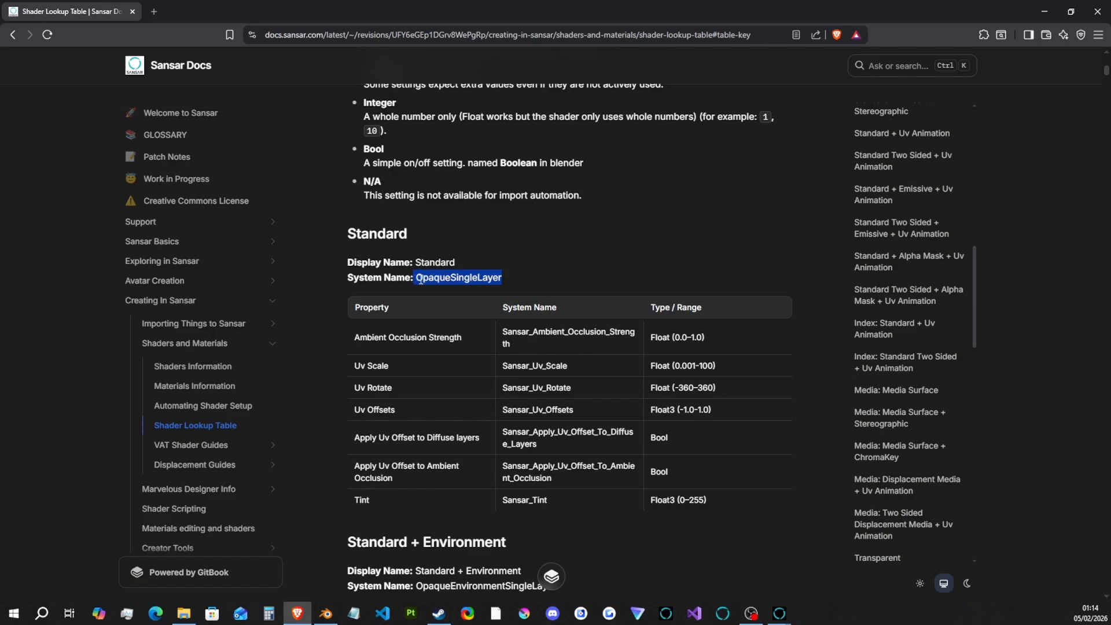
click(539, 278)
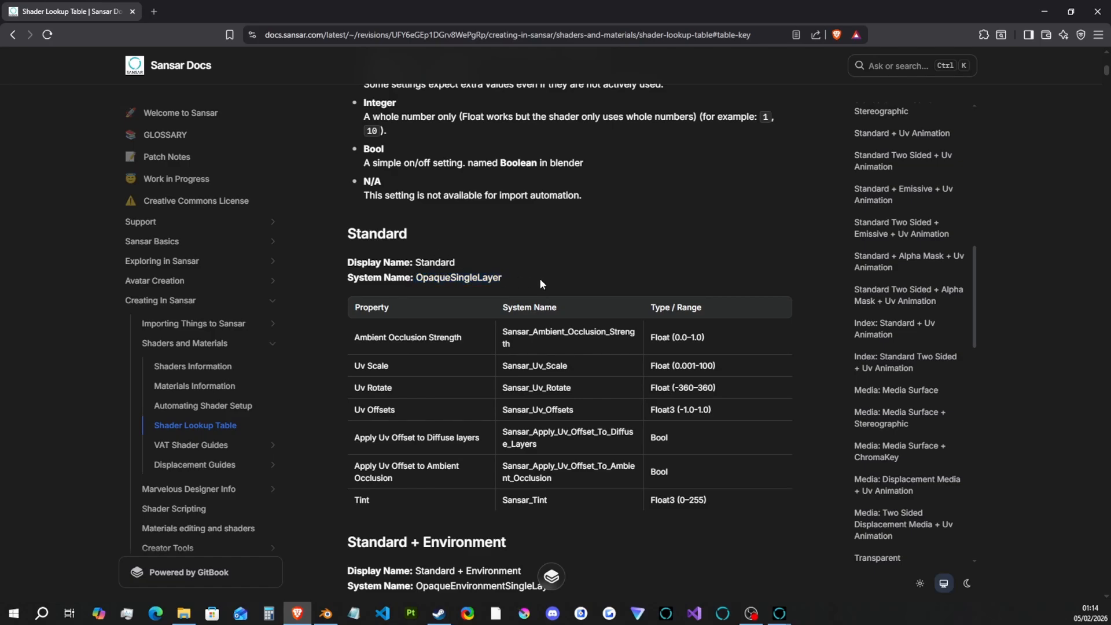
scroll(539, 277, down, 8)
scroll(510, 269, down, 2)
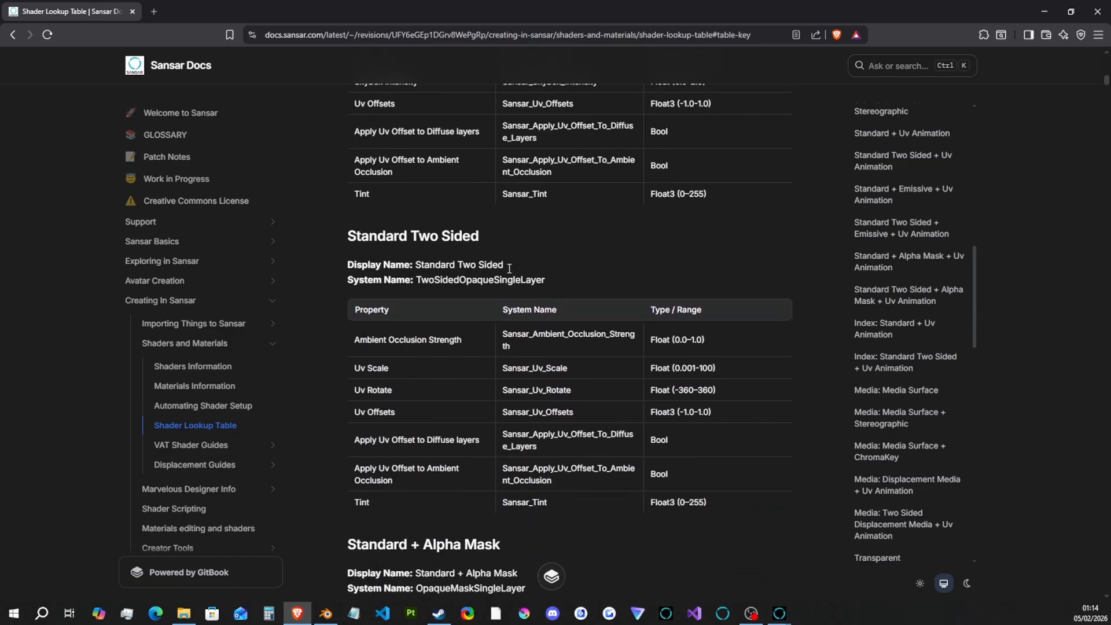
scroll(409, 280, down, 7)
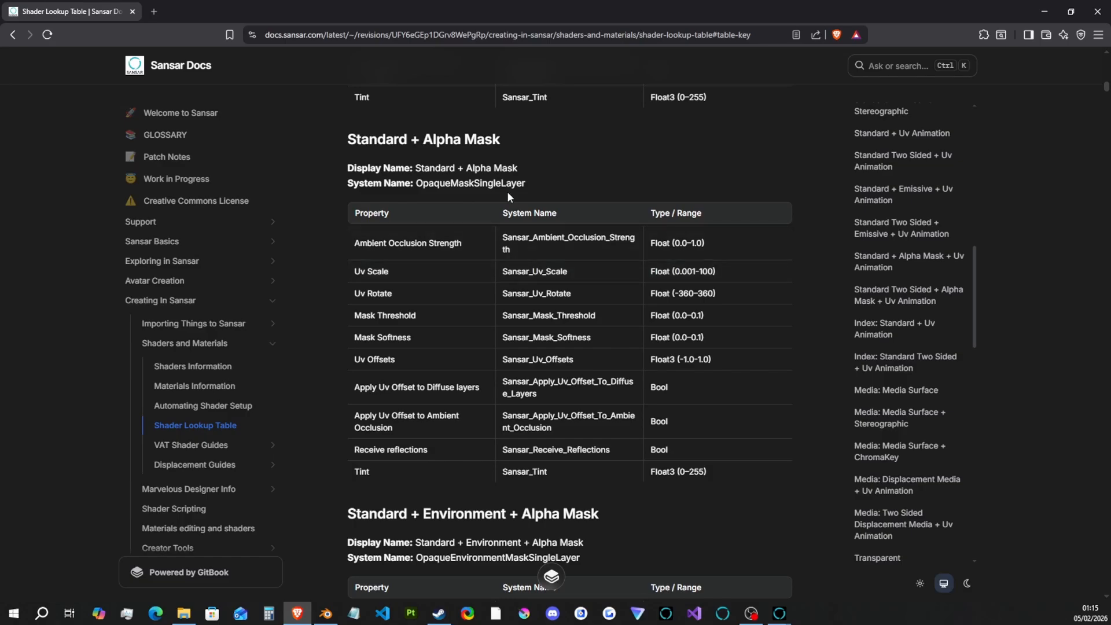
scroll(469, 215, down, 2)
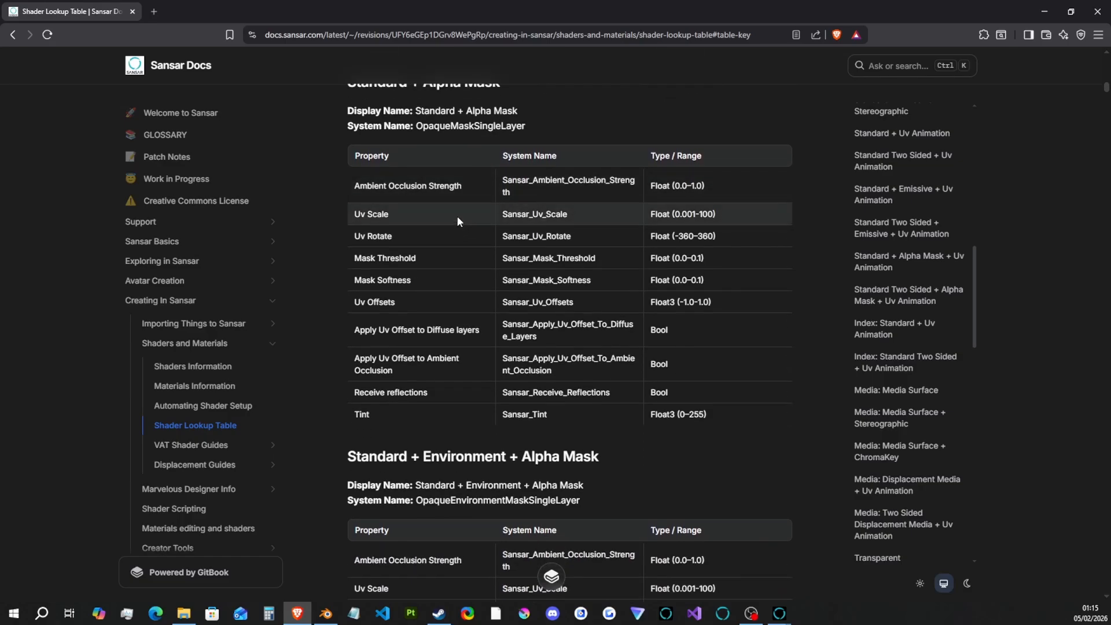
scroll(457, 215, up, 2)
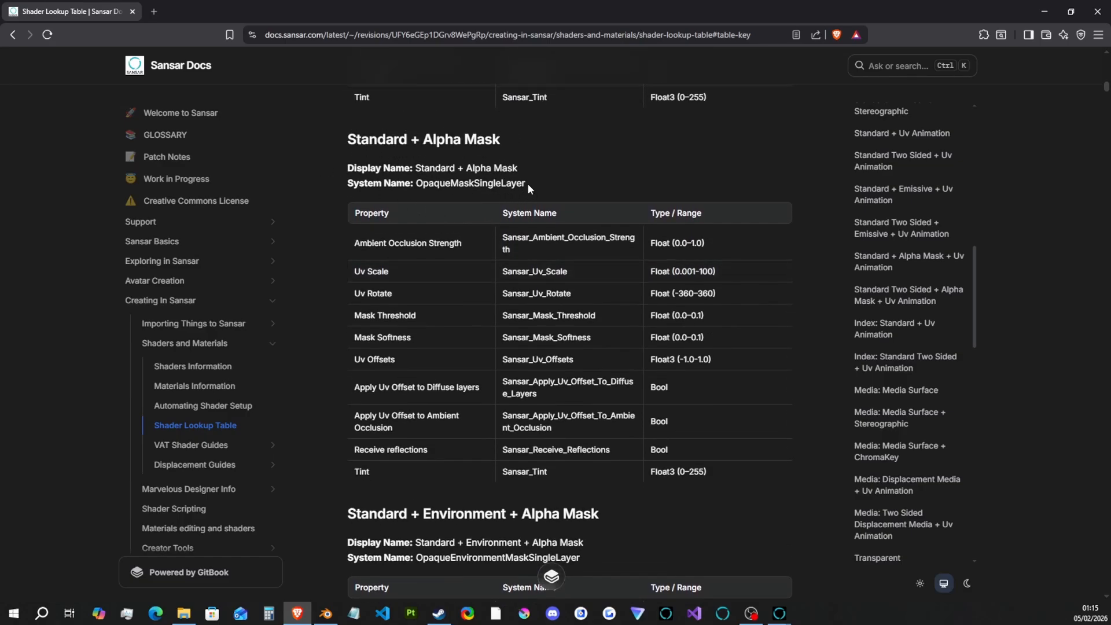
- Copy the Standard + Alpha Mask system name and set Material.001's Sansar_MaterialType property in Blender to OpaqueMaskSingleLayer
drag(526, 183, 419, 183)
key(ctrl+c)
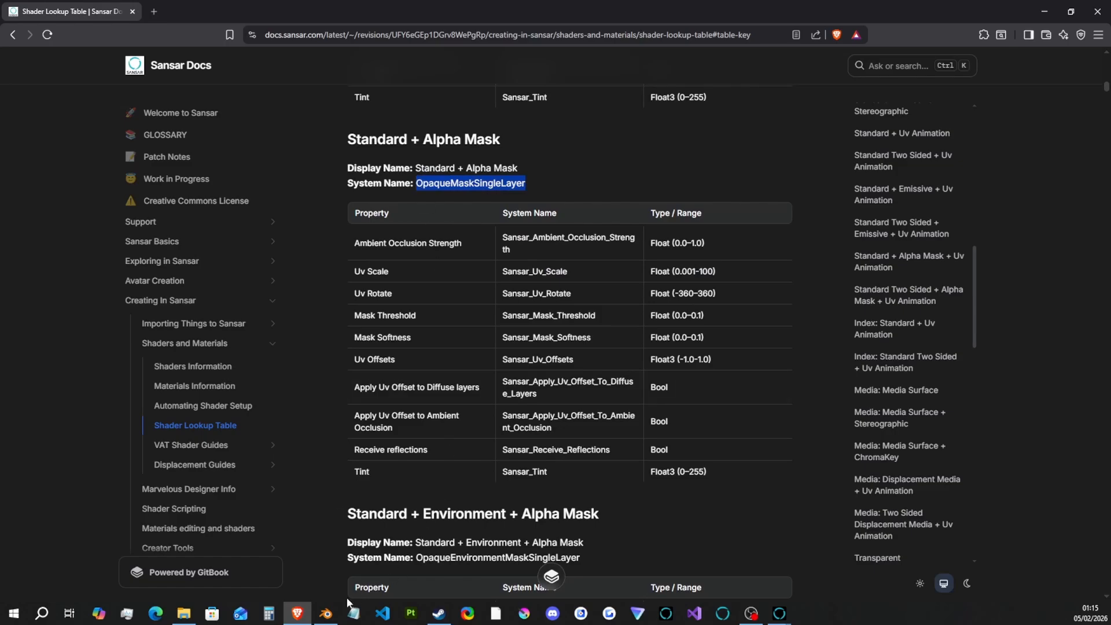
click(326, 614)
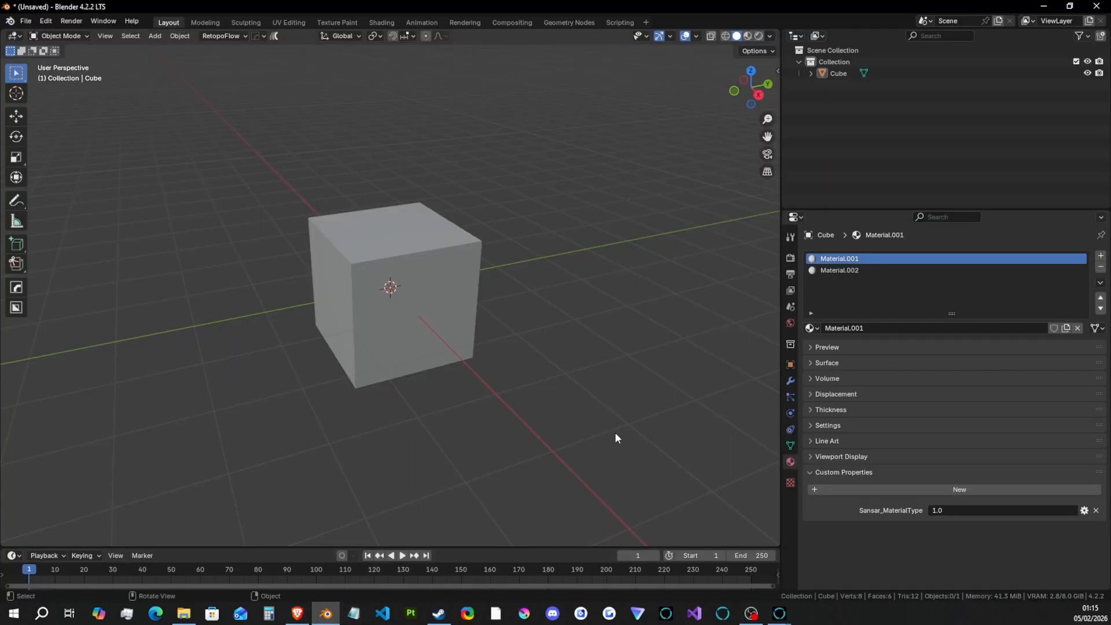
click(949, 508)
key(ctrl+v)
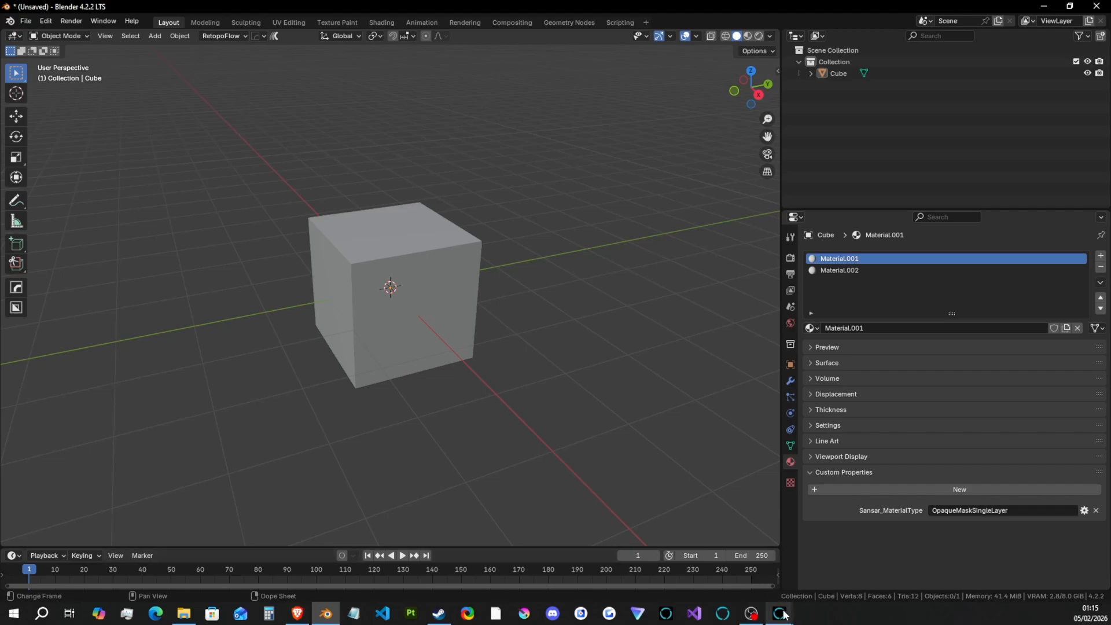
- Return to the Shader Lookup Table in the browser and examine the annotated Materials Settings image and the Table Key's value types
mouse_move(779, 614)
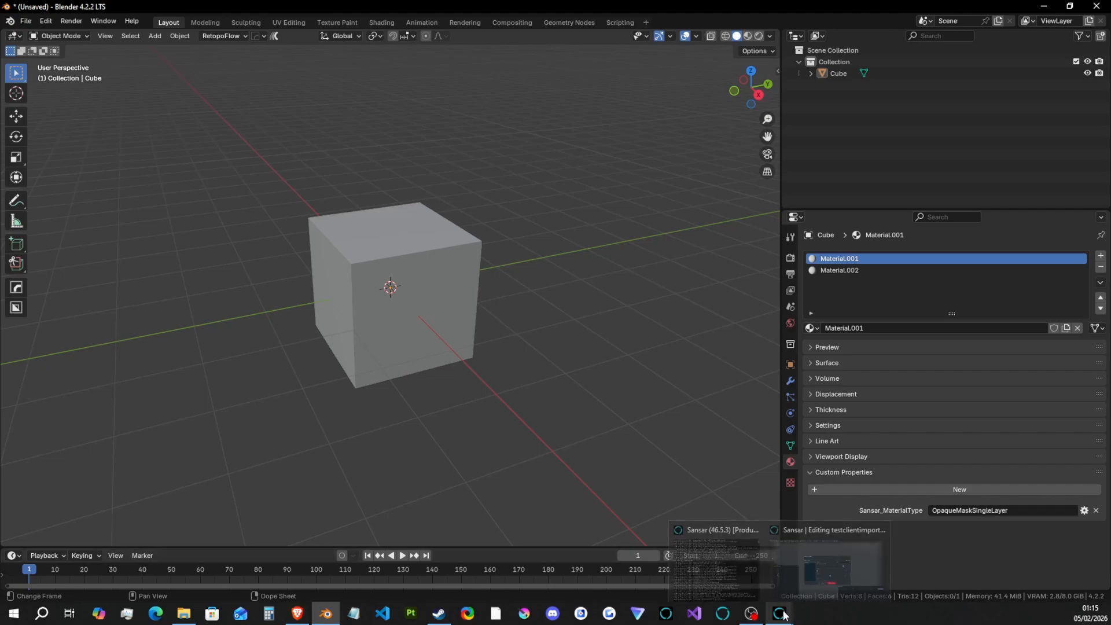
click(296, 613)
scroll(609, 324, up, 20)
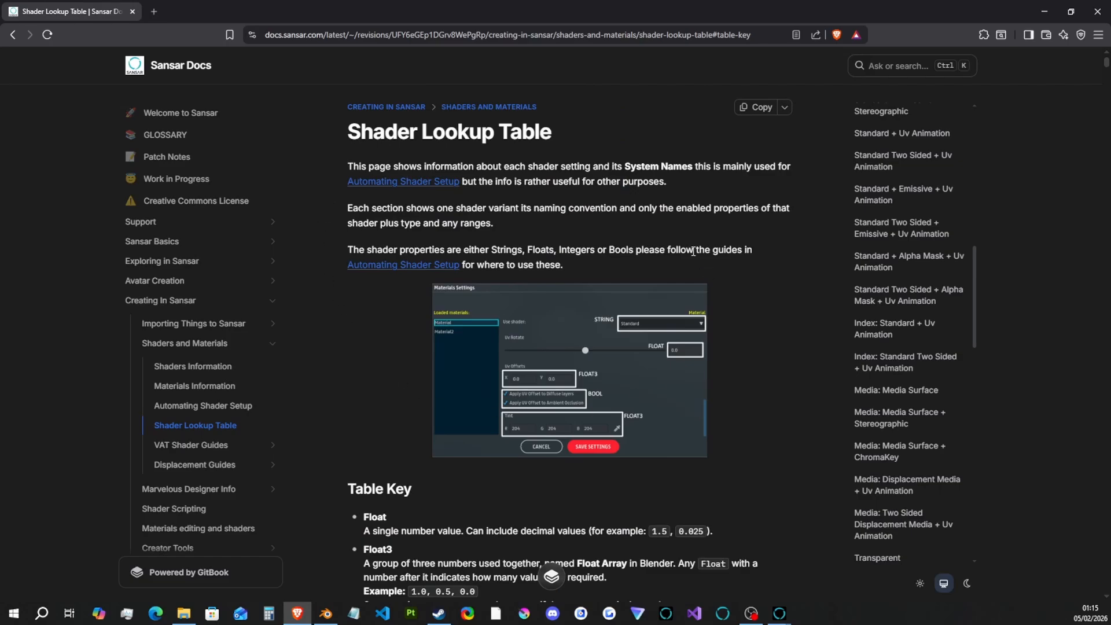
click(661, 365)
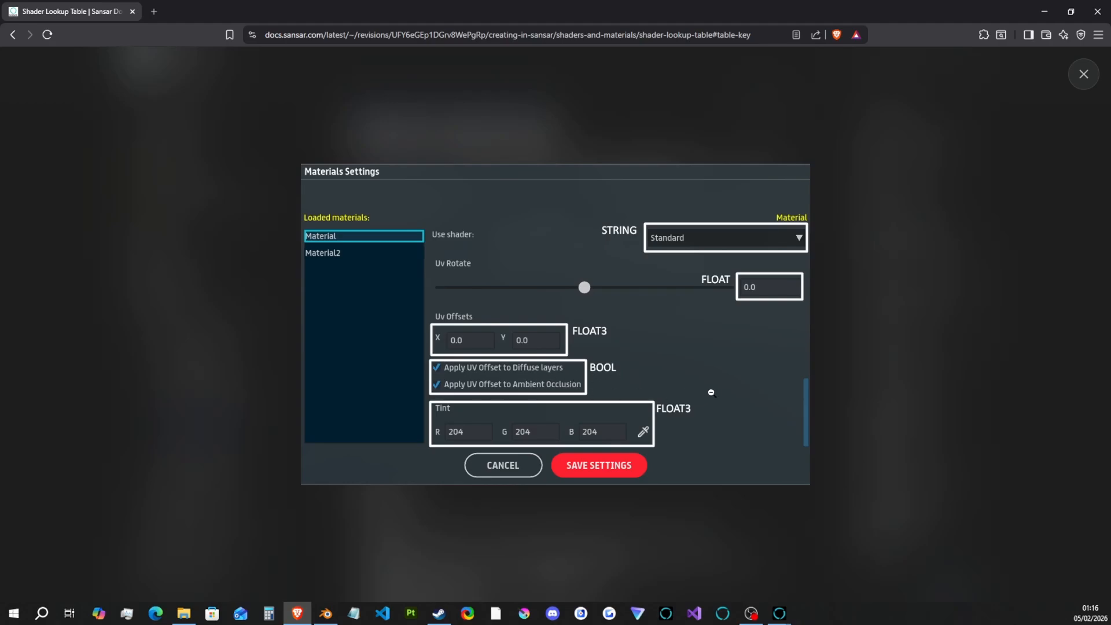
click(766, 389)
scroll(761, 438, down, 6)
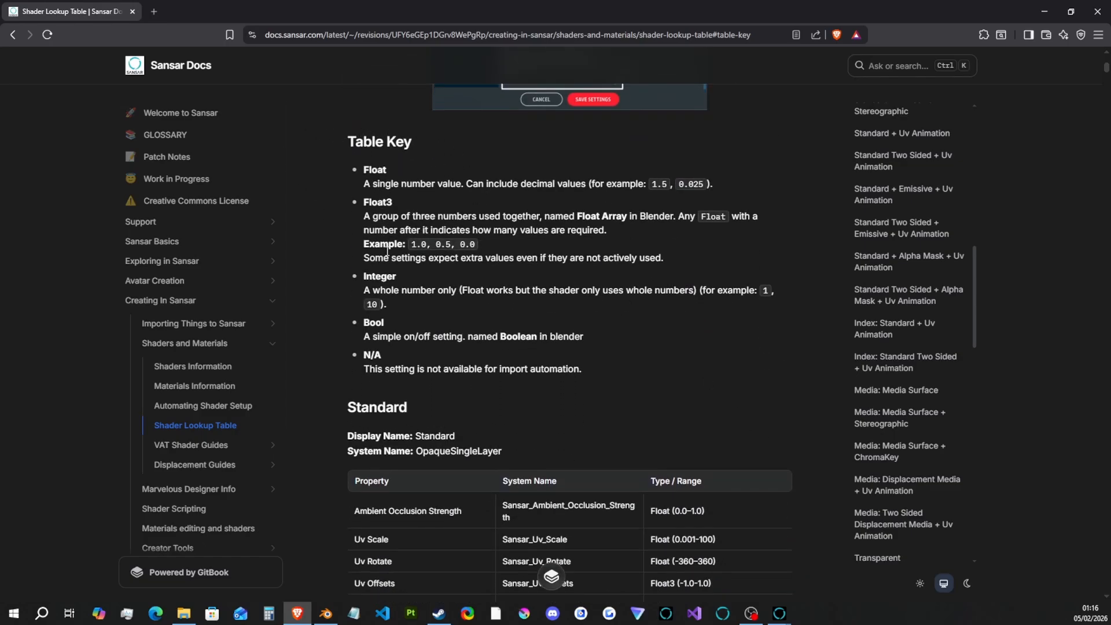
scroll(762, 249, down, 7)
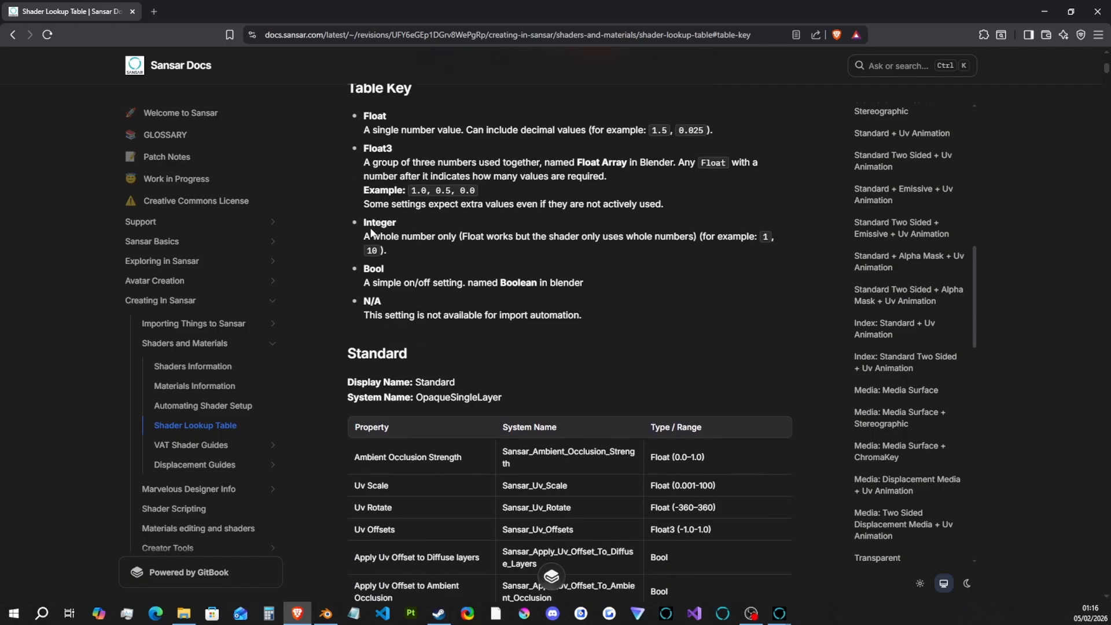
- Find the Standard + Alpha Mask table in the Shader Lookup Table and copy its Sansar_Tint system name
scroll(761, 248, down, 13)
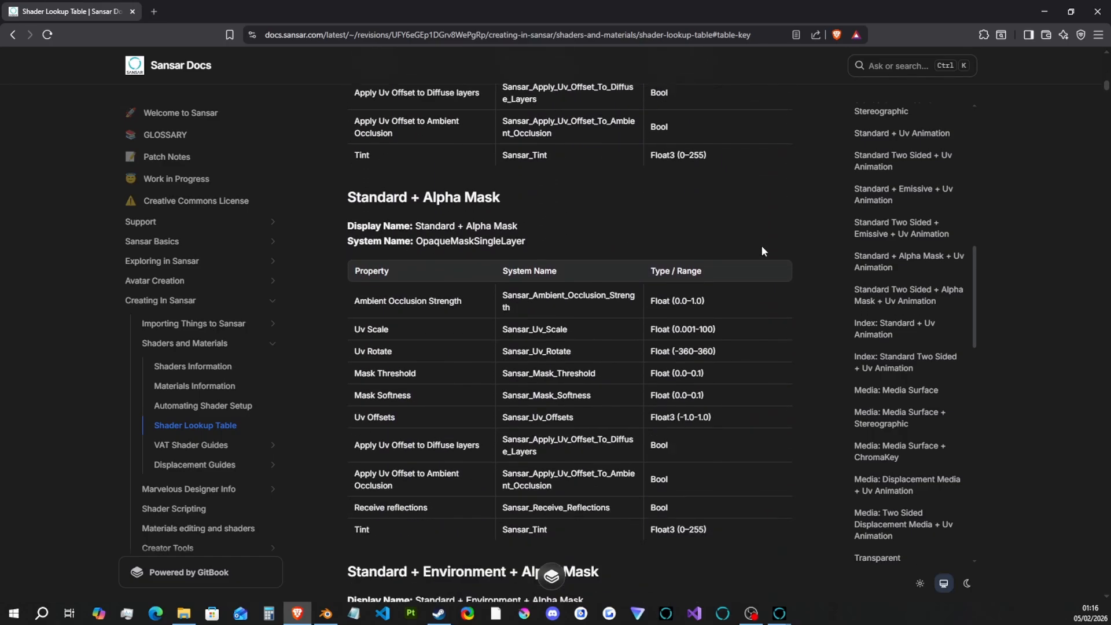
scroll(761, 251, down, 1)
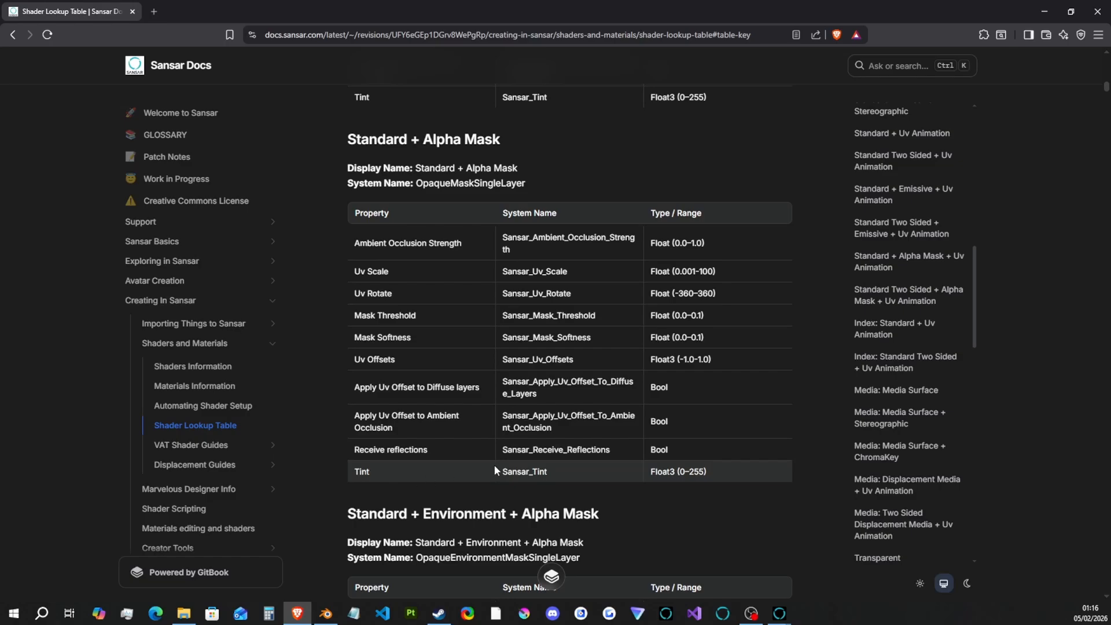
drag(548, 469, 505, 469)
- Switch to Blender, add a custom property to Material.001, and make it a Float Array with array length 3
click(326, 613)
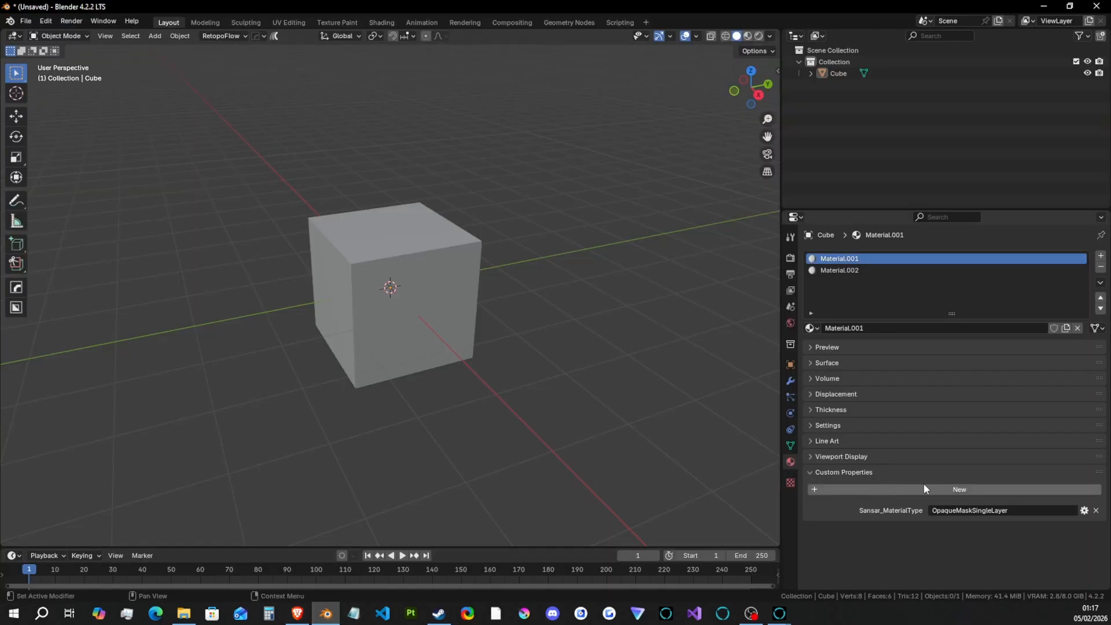
click(951, 490)
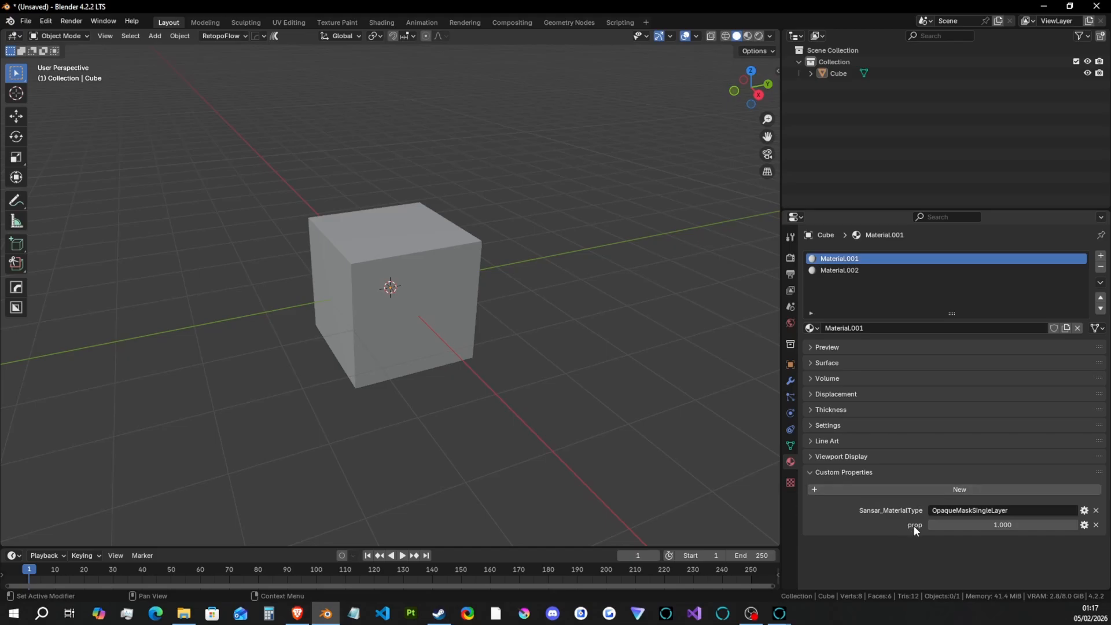
click(1084, 526)
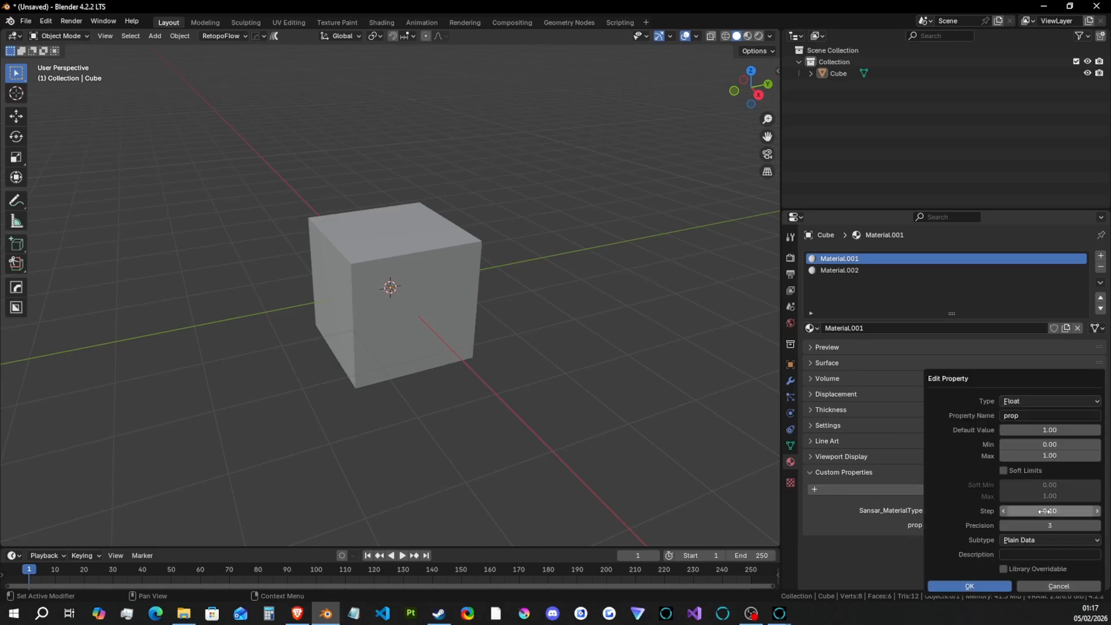
click(1046, 402)
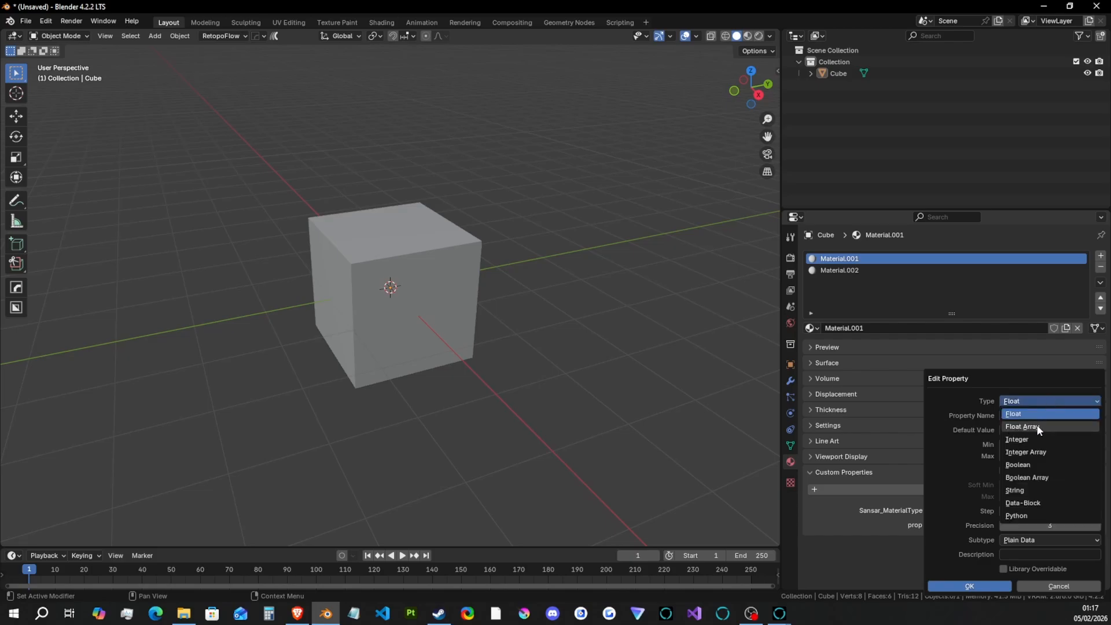
click(1036, 427)
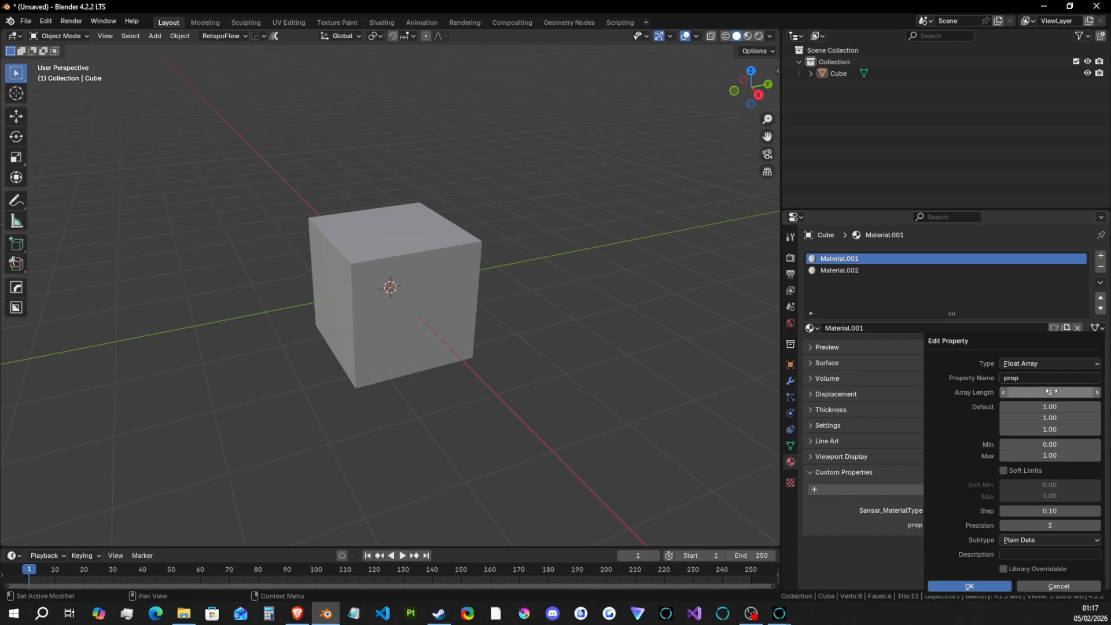
click(1095, 393)
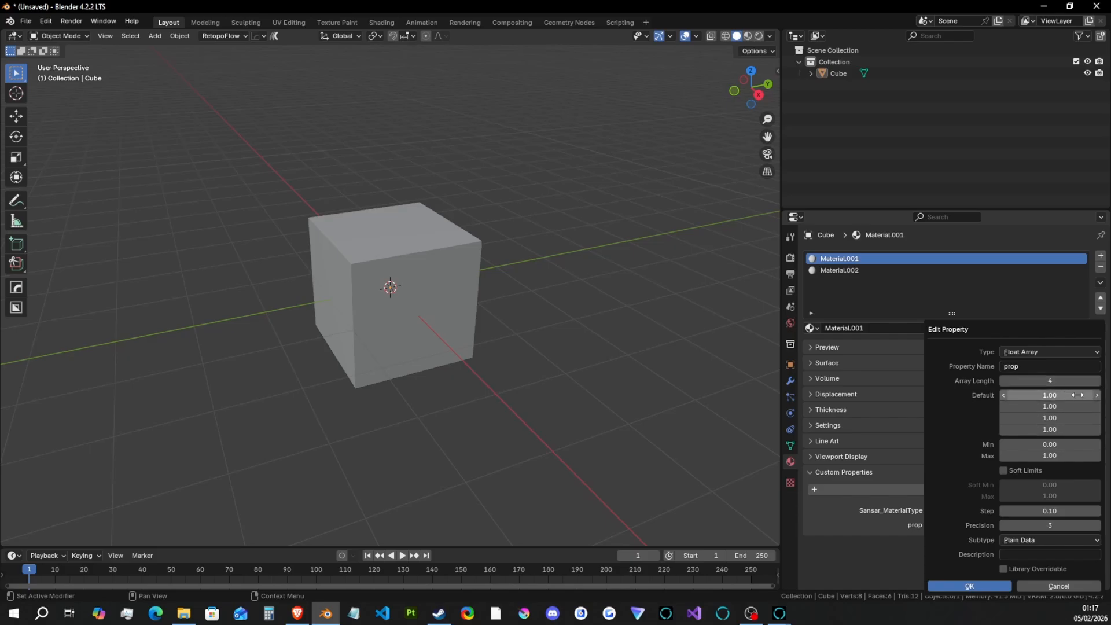
click(1004, 380)
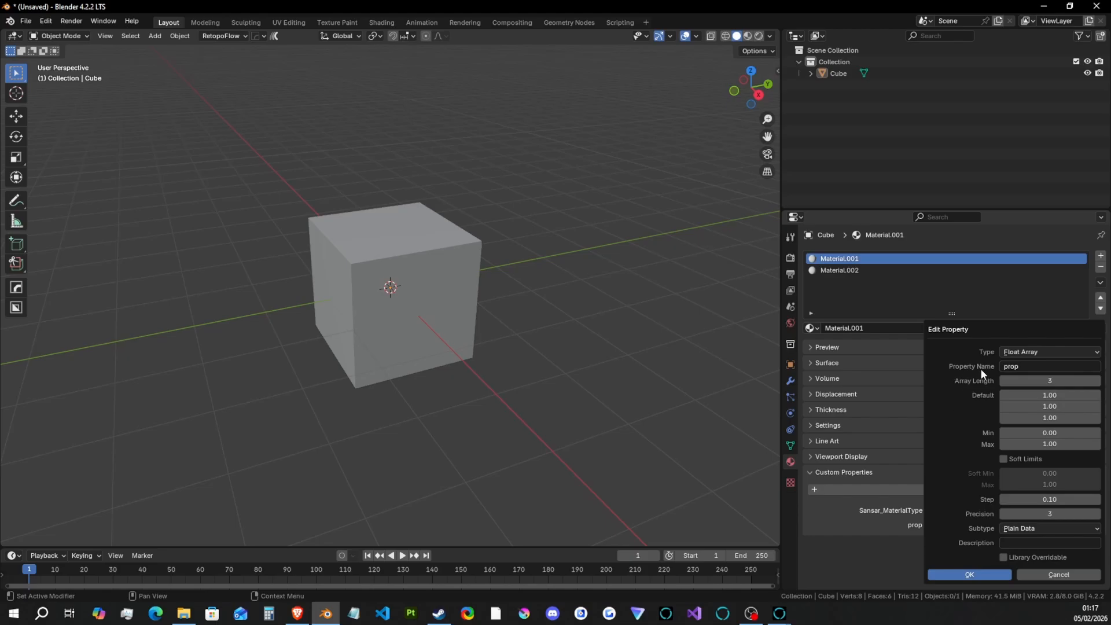
- Name the float array property Sansar_Tint, set its maximum to 255, and apply the property edit
click(1022, 366)
key(BackSpace)
text(Sansar_Tint)
click(1045, 444)
click(1054, 443)
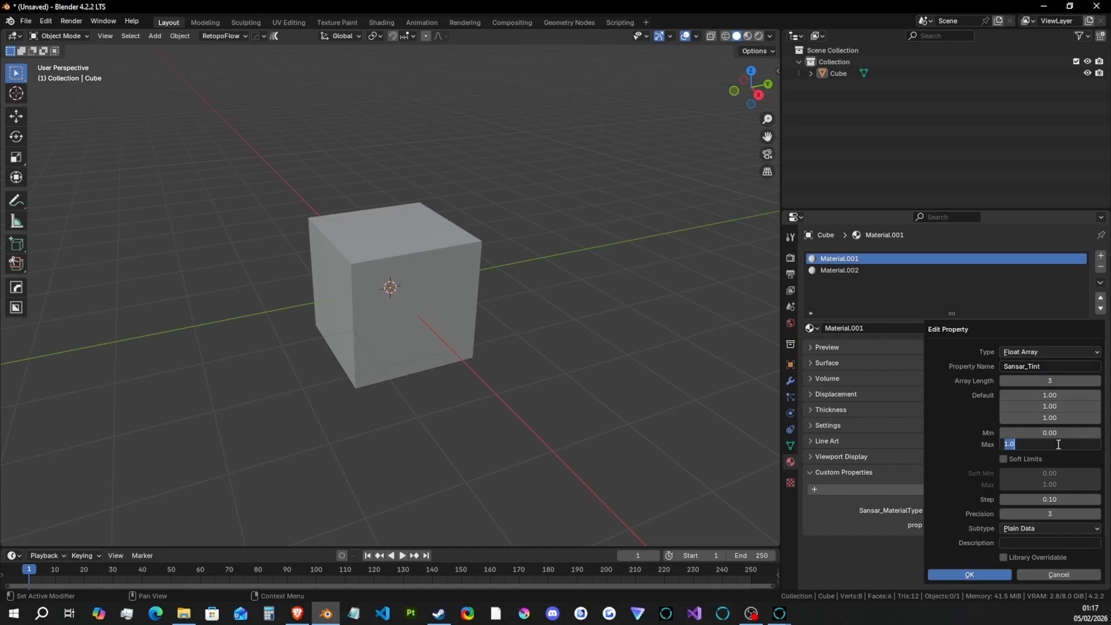
text(255)
key(Return)
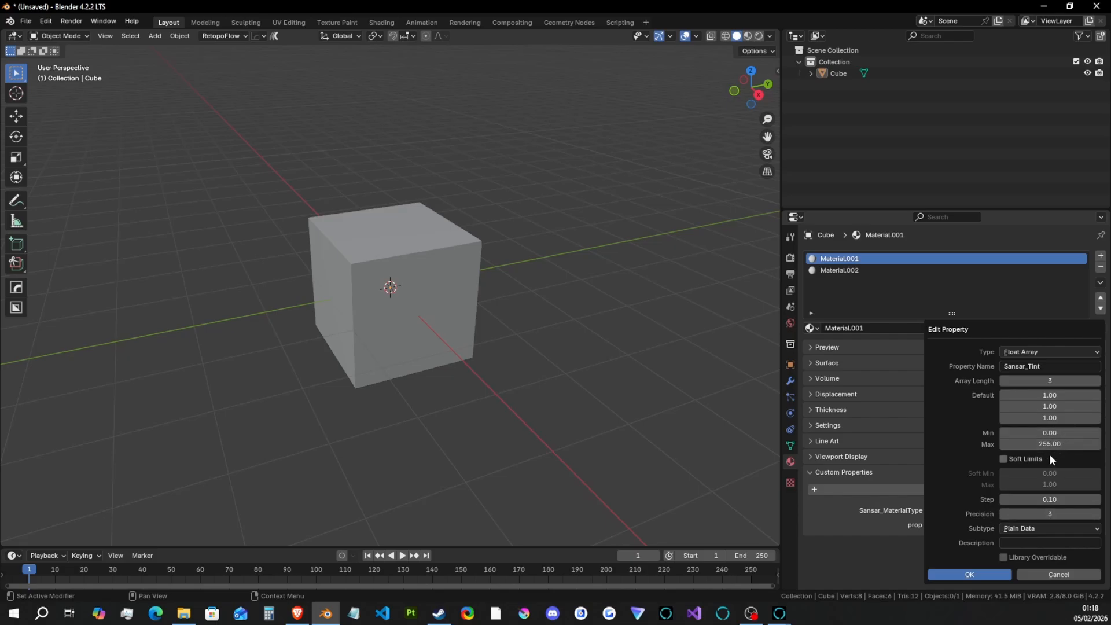
click(964, 575)
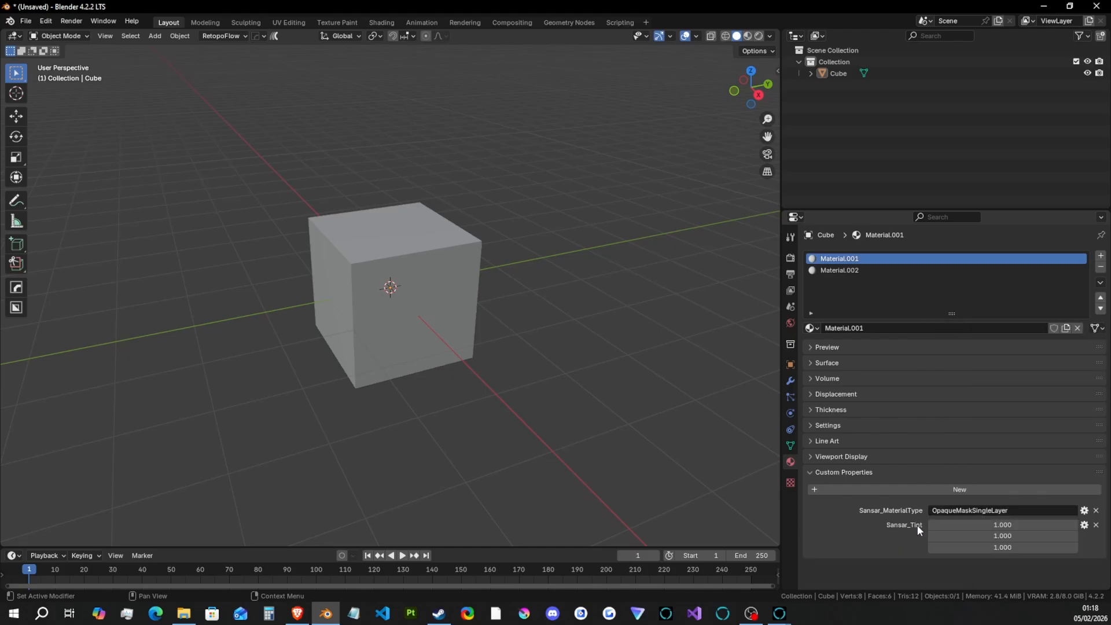
- Set the three Sansar_Tint values of Material.001 to 133, 144 and 155
click(1024, 522)
text(133)
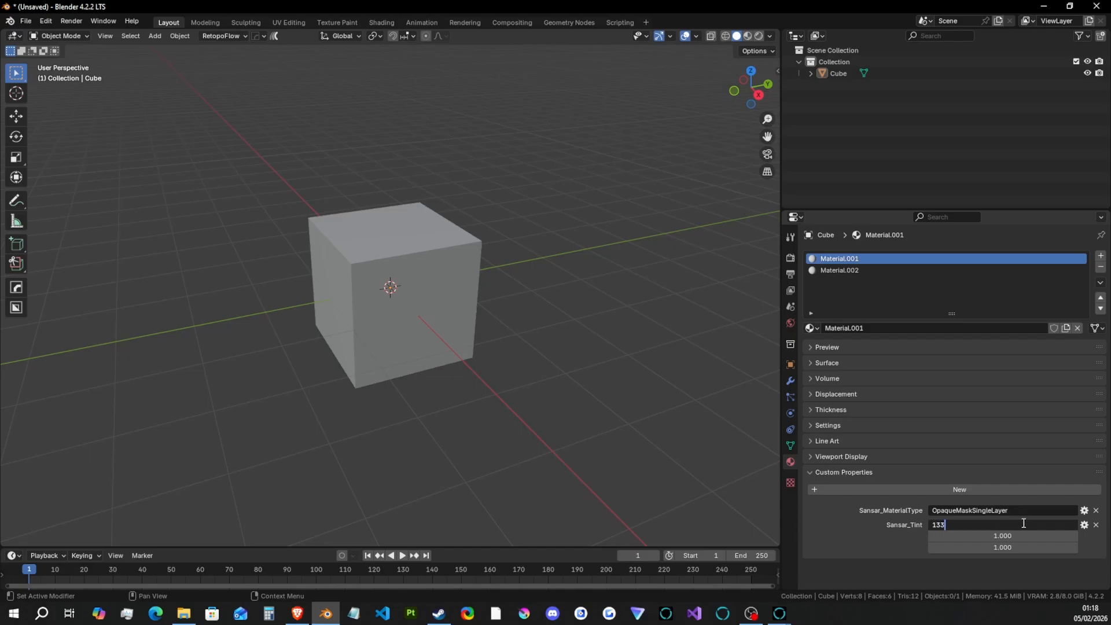
key(Return)
click(1012, 536)
text(144)
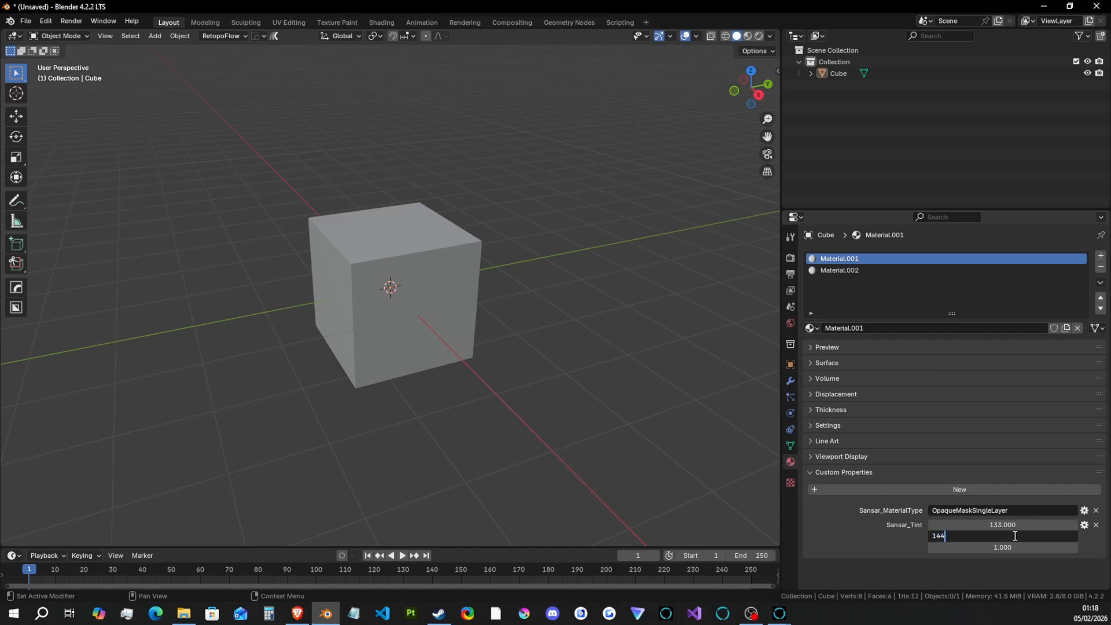
key(Return)
click(1011, 548)
text(1)
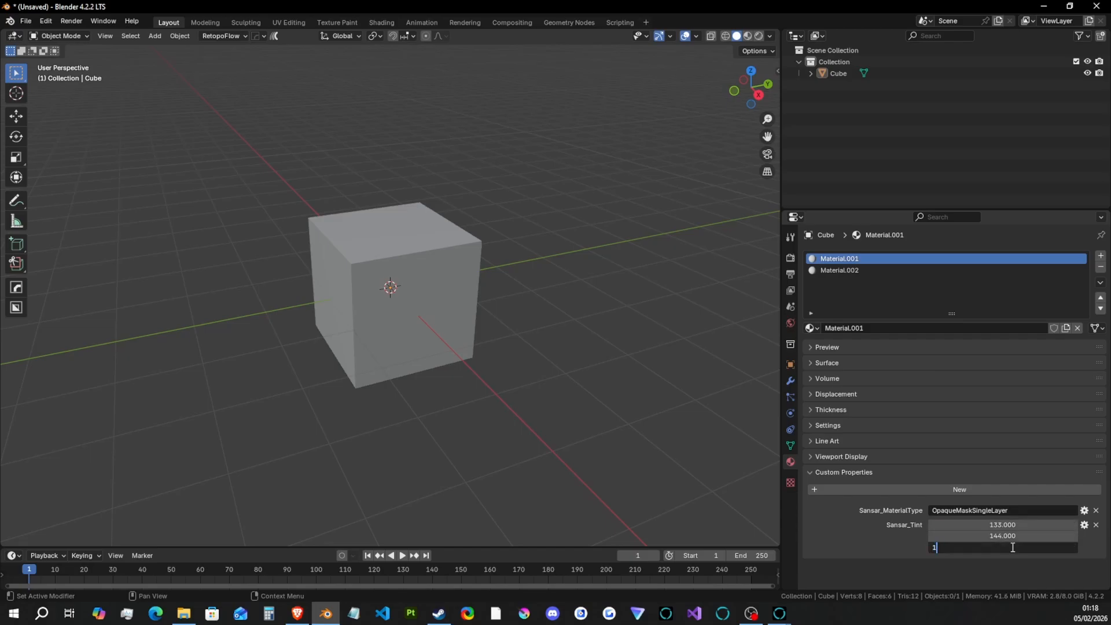
text(55)
key(Return)
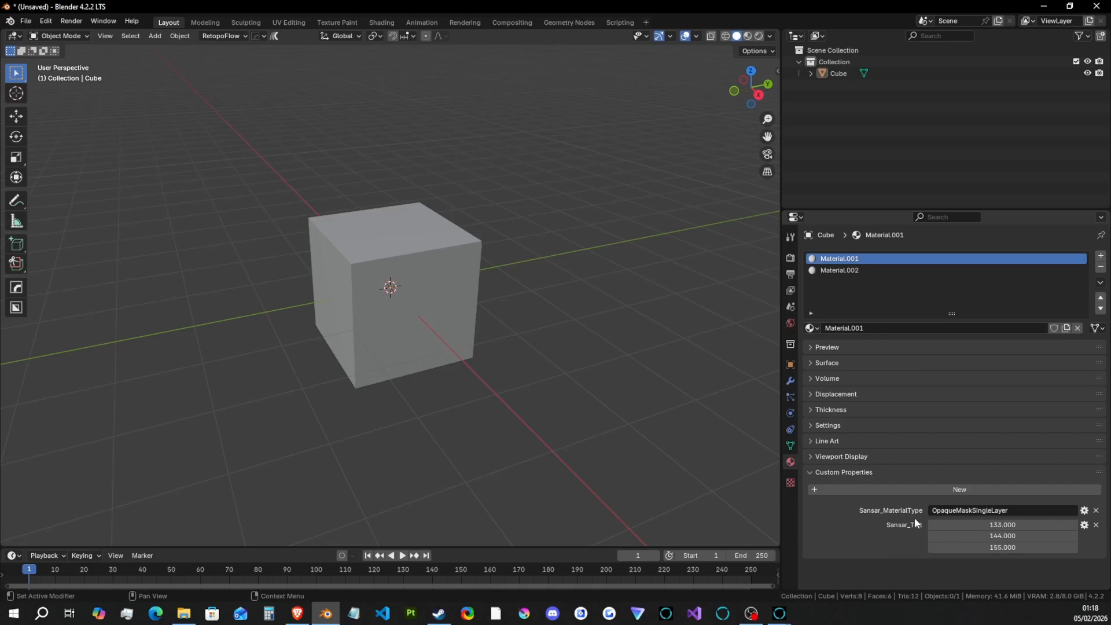
- Select the cube and export it as an FBX named test settings 6.fbx in the shader properties testing folder
click(451, 321)
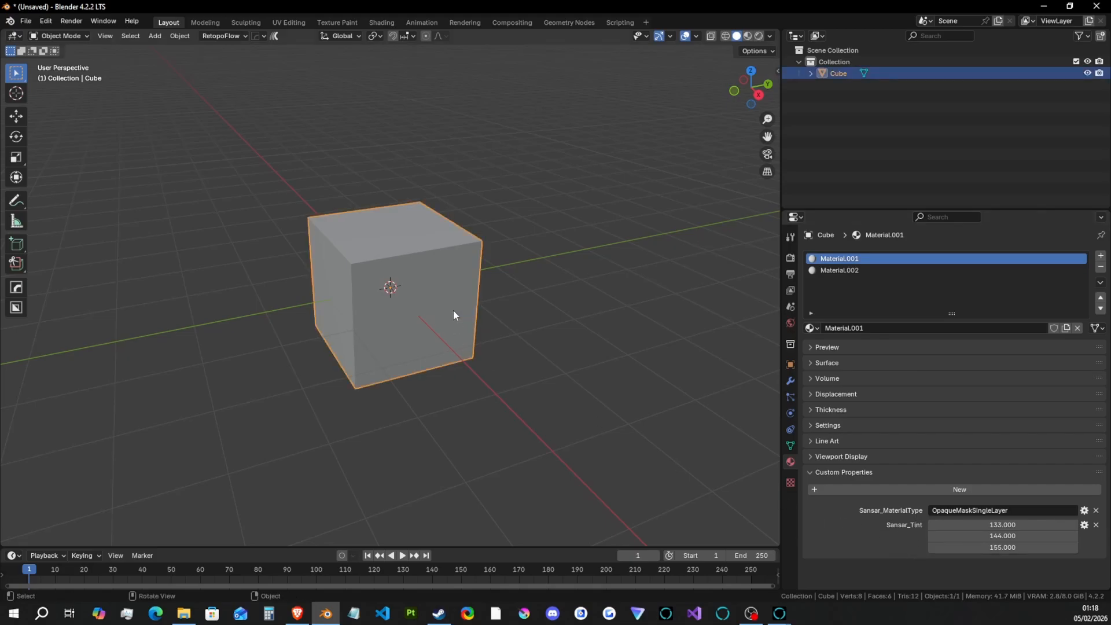
click(25, 21)
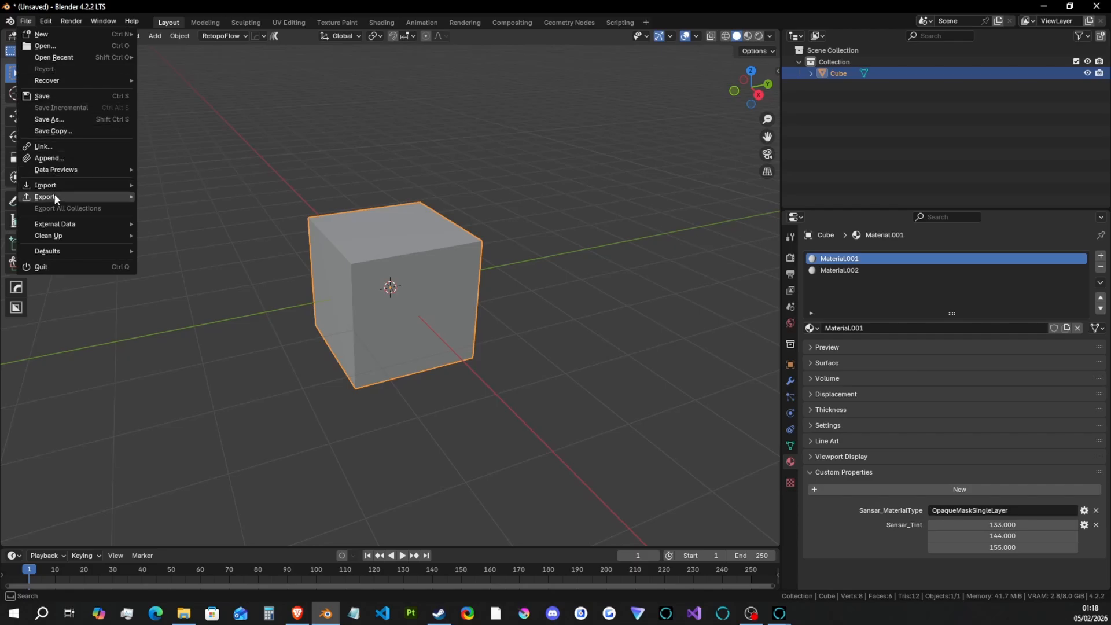
mouse_move(52, 198)
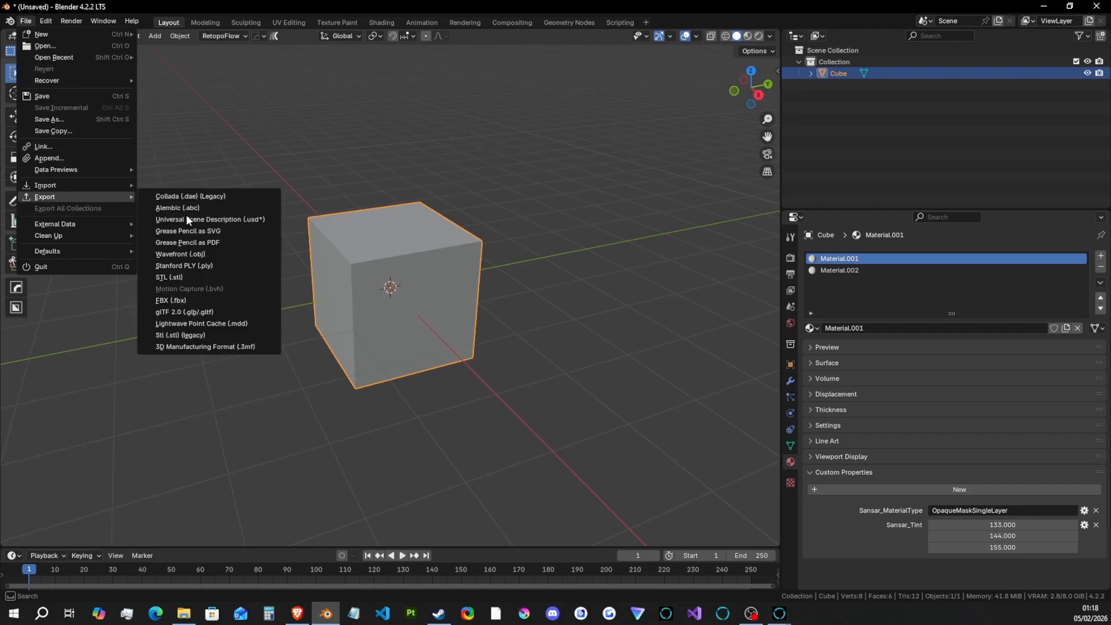
click(190, 299)
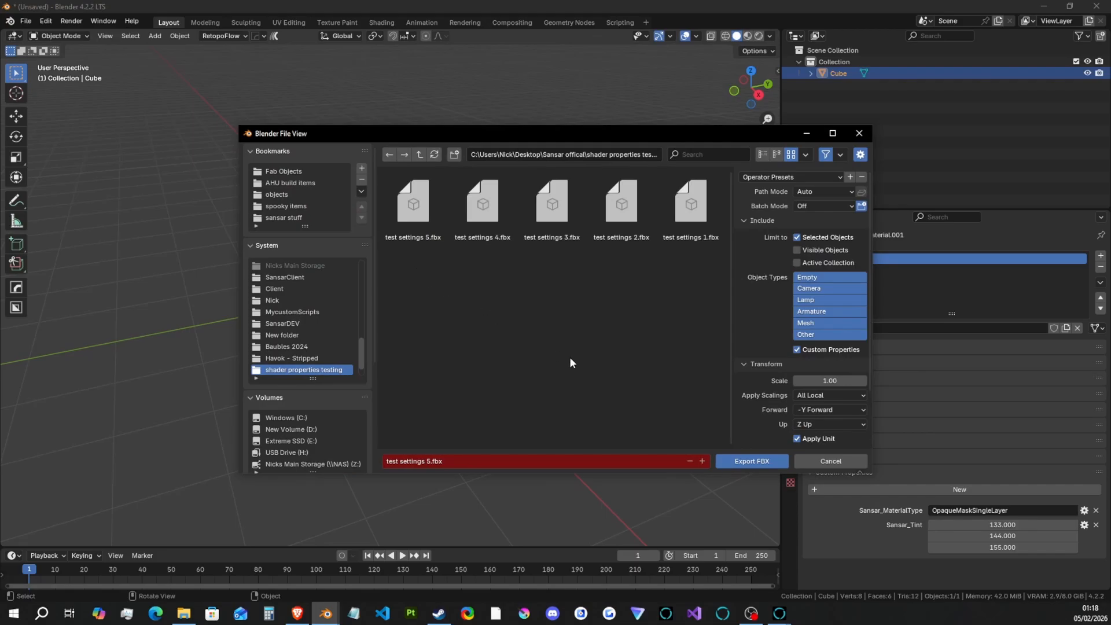
click(702, 461)
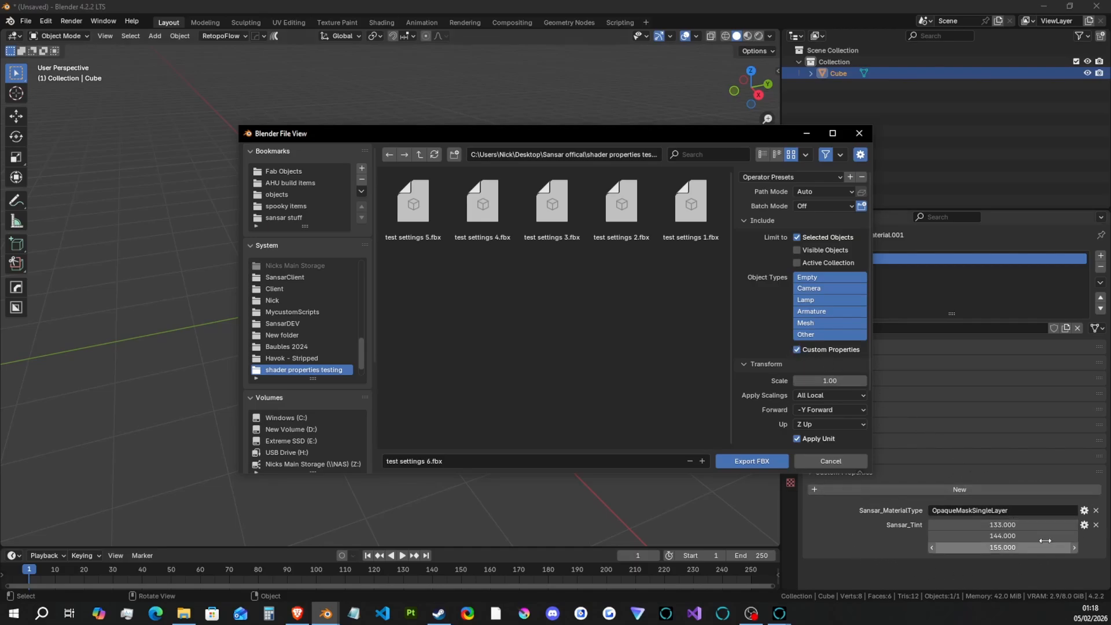
click(898, 520)
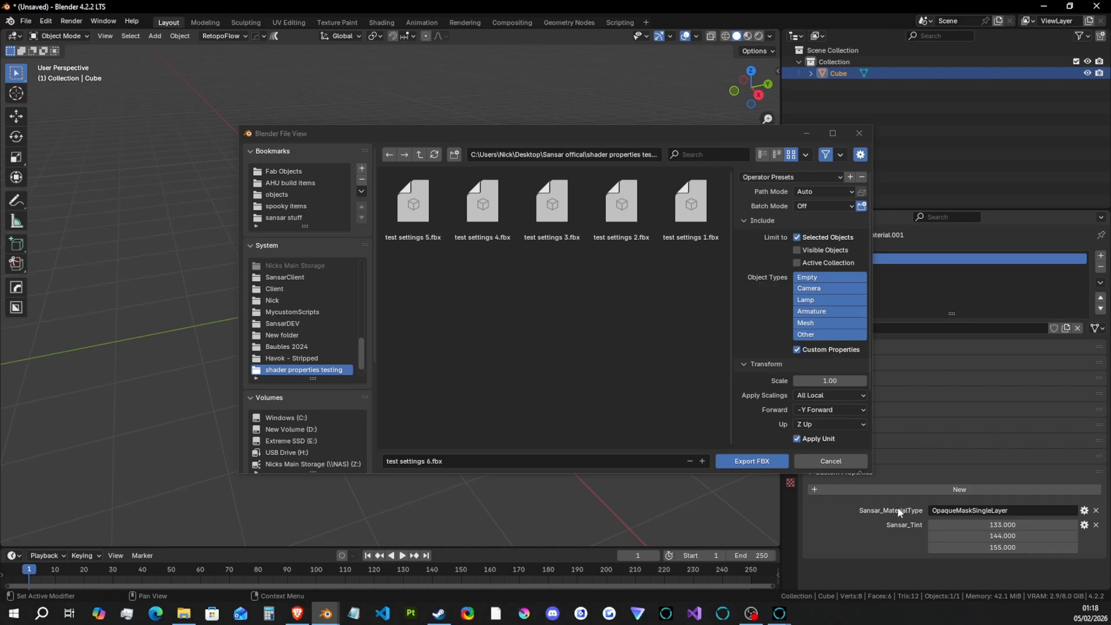
click(670, 325)
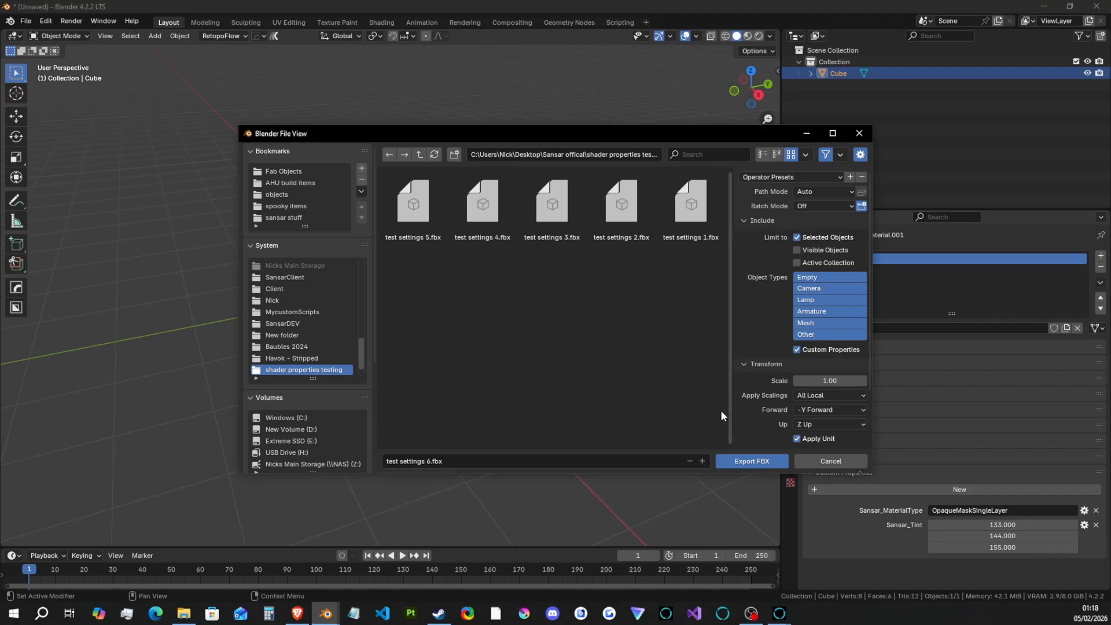
click(736, 462)
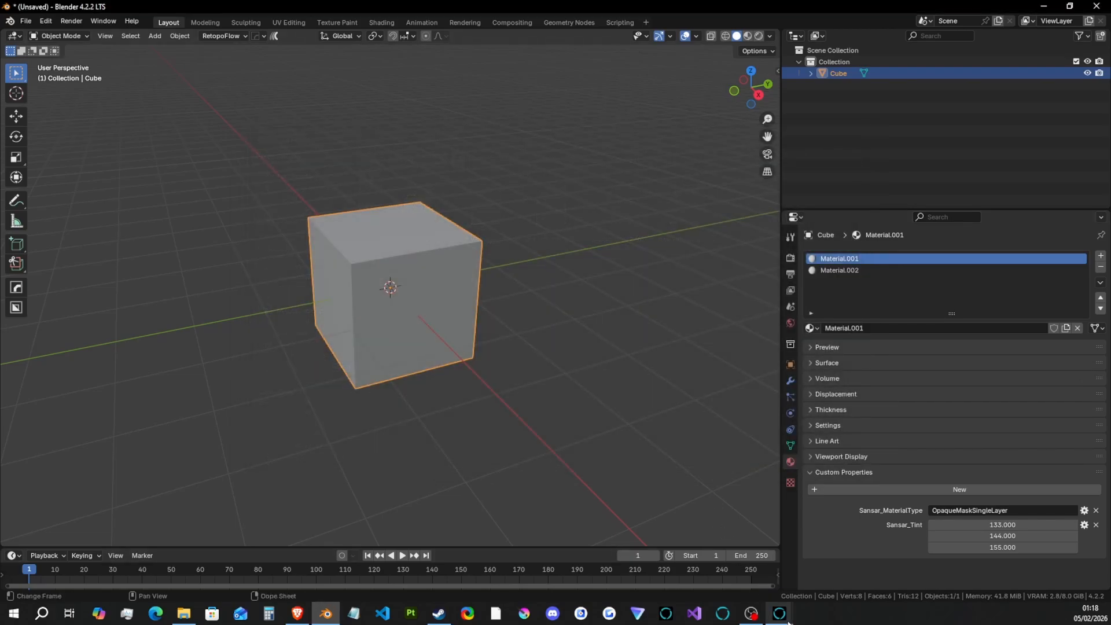
- Switch to Sansar, cancel the open Materials Settings, and choose test settings 6.fbx as the 3D model file to import
mouse_move(783, 617)
click(804, 582)
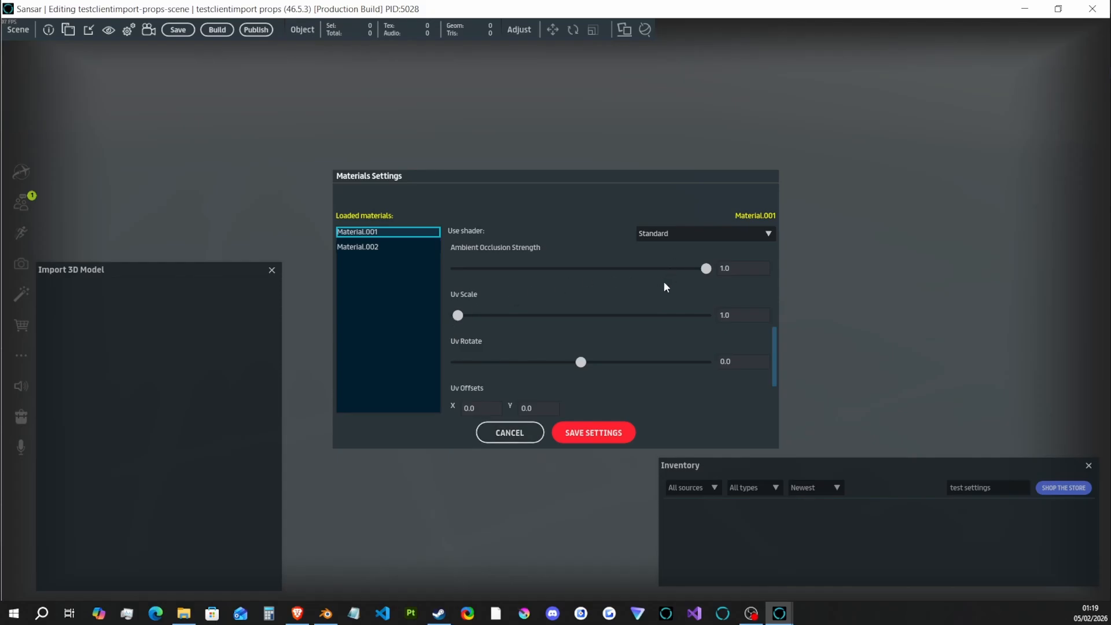
click(526, 433)
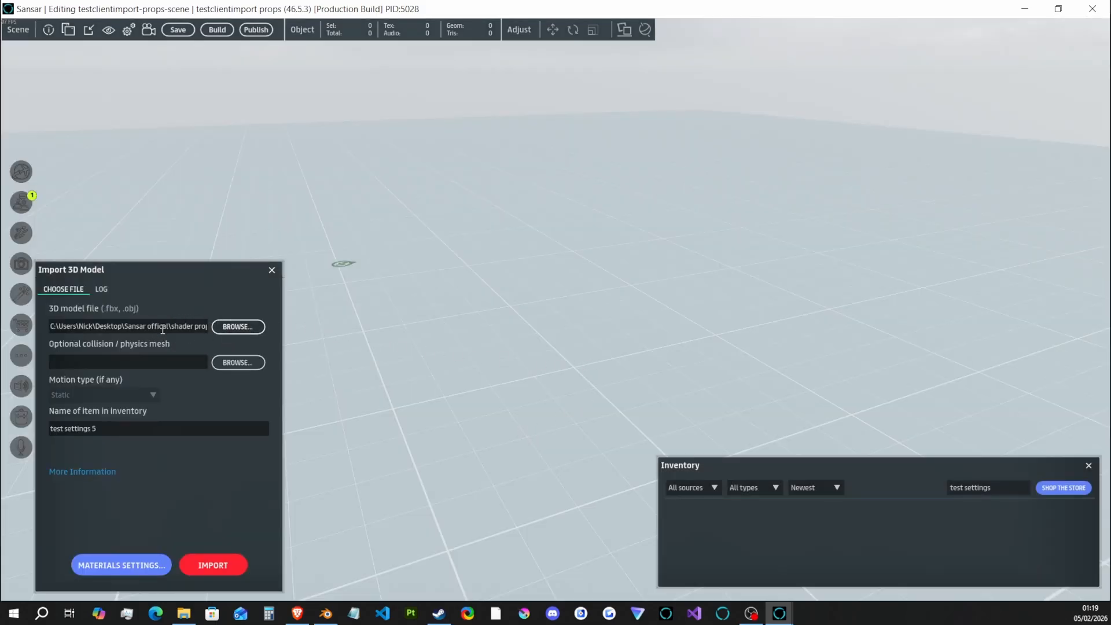
click(223, 328)
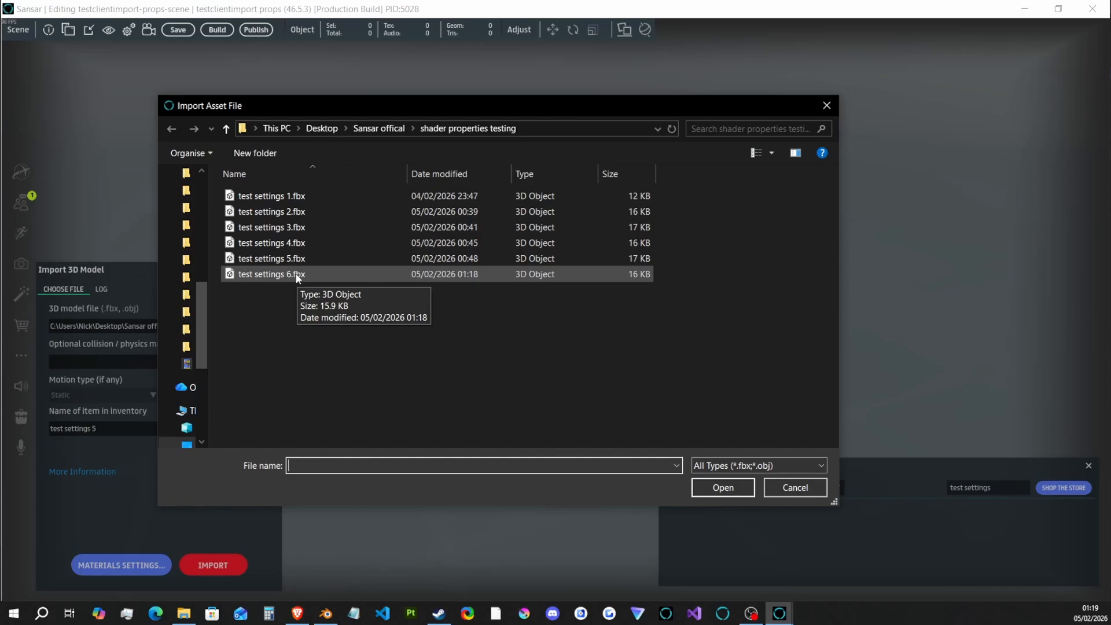
double_click(265, 275)
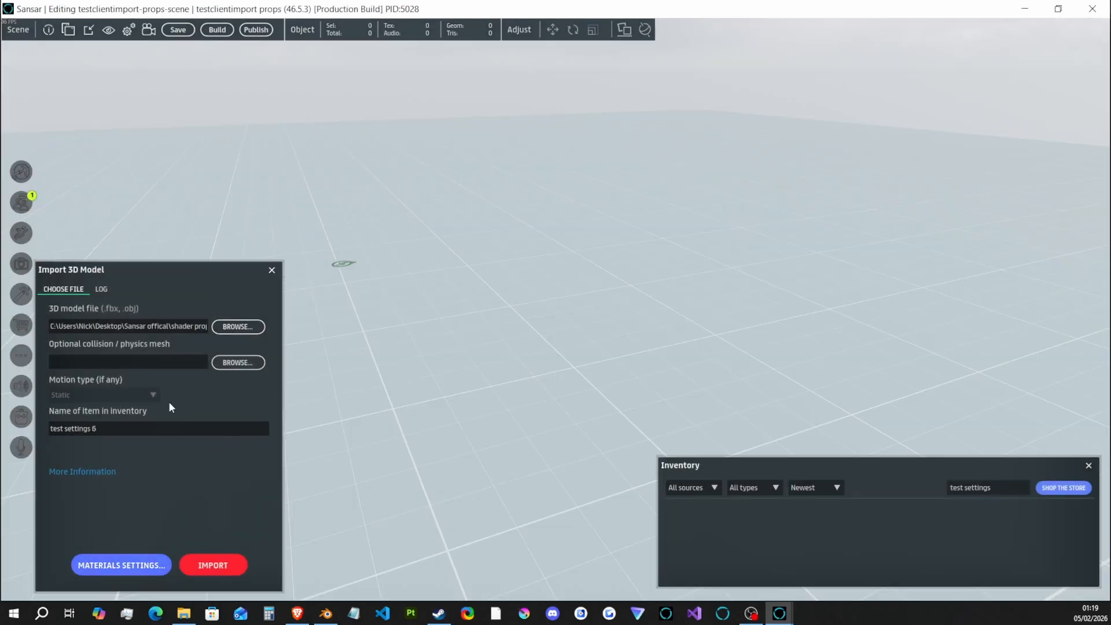
- Open the import's Materials Settings and check Material.001's shader, Receive reflections option and Tint values
click(119, 566)
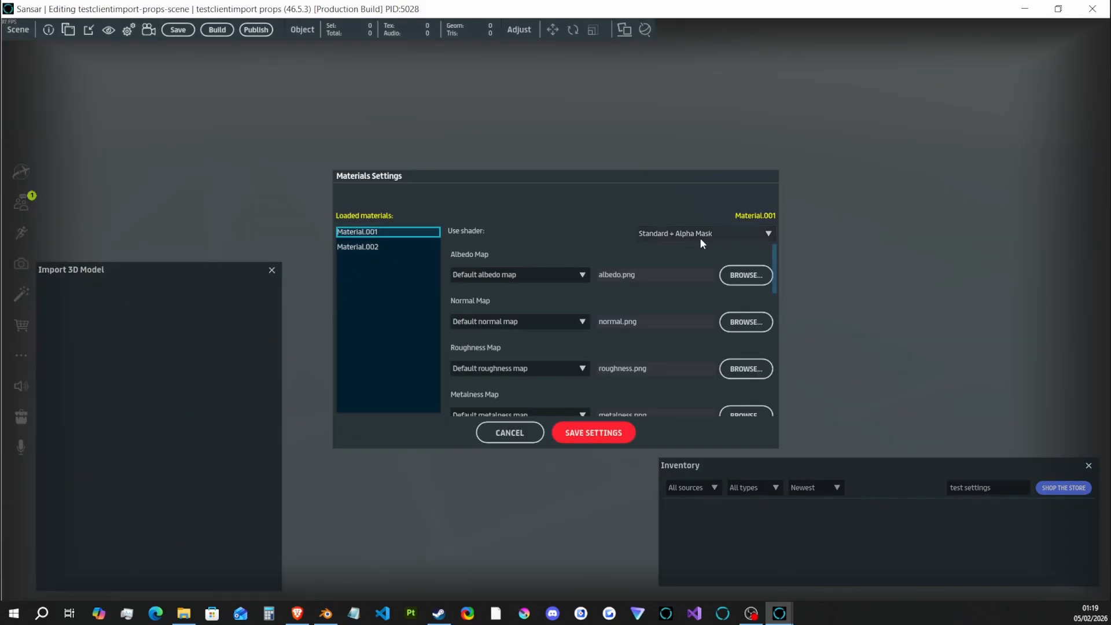
drag(774, 255, 774, 383)
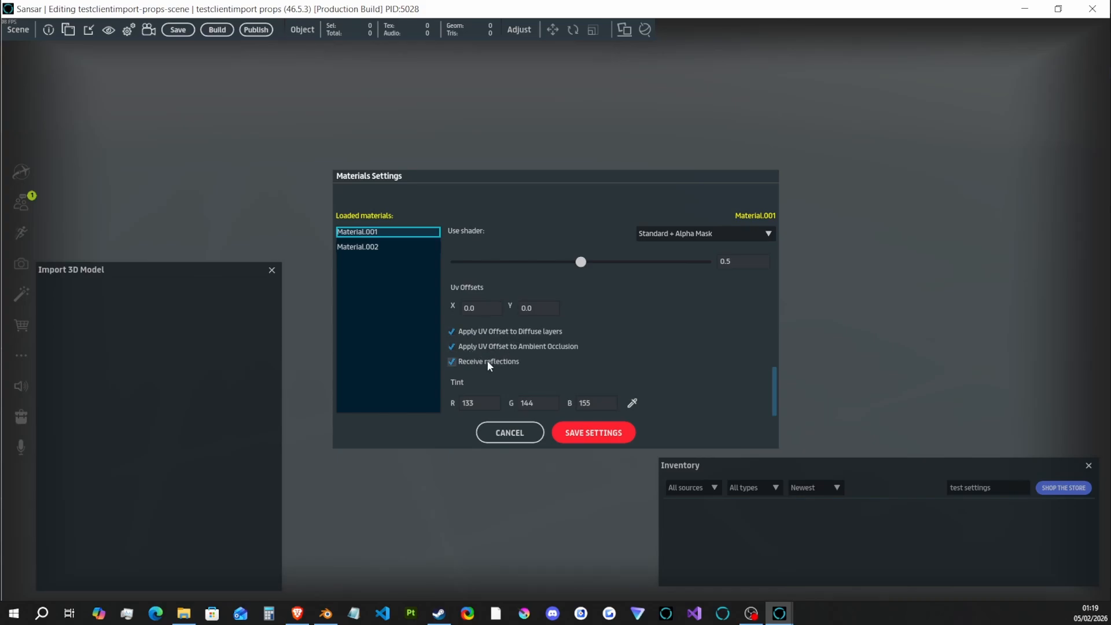
click(452, 362)
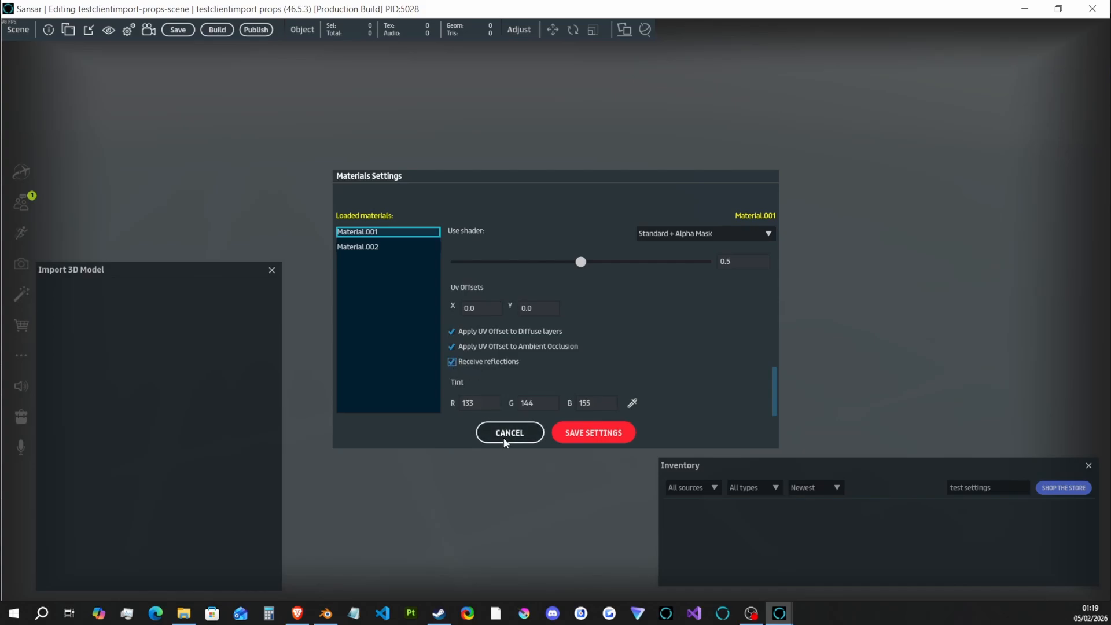
- Switch to Blender, add a new custom property to Material.001, and set its type to Boolean
click(333, 613)
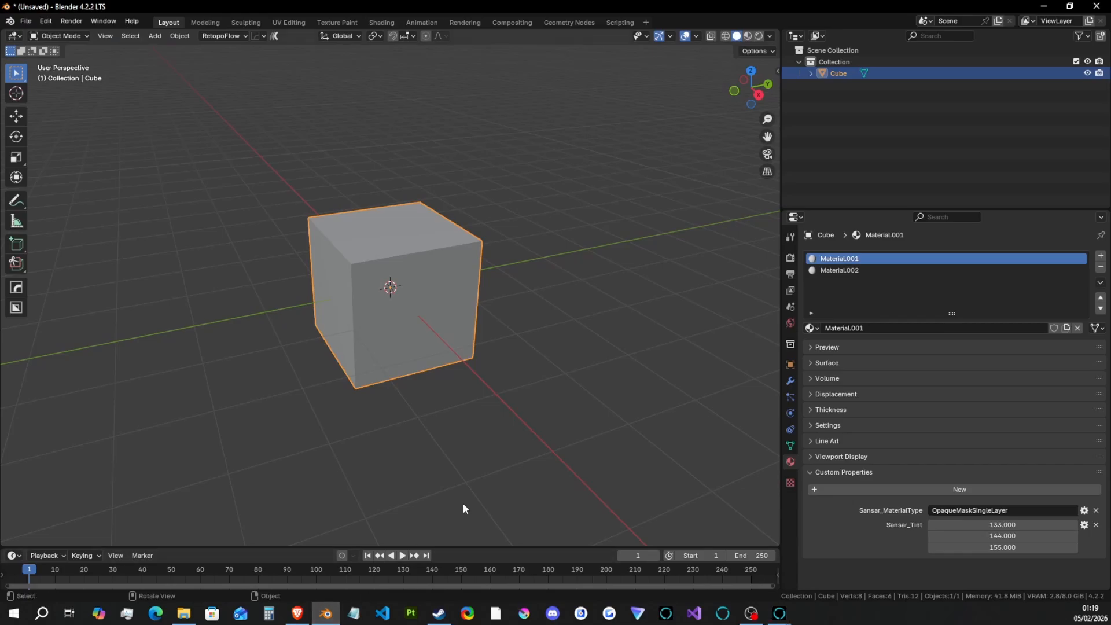
click(875, 490)
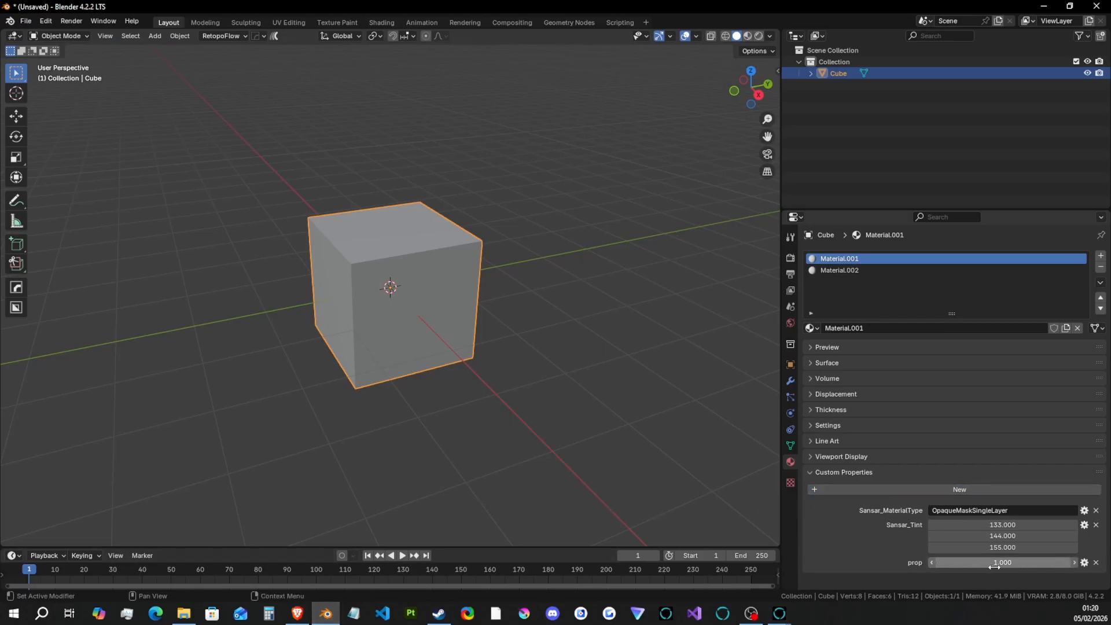
click(1084, 563)
click(1021, 401)
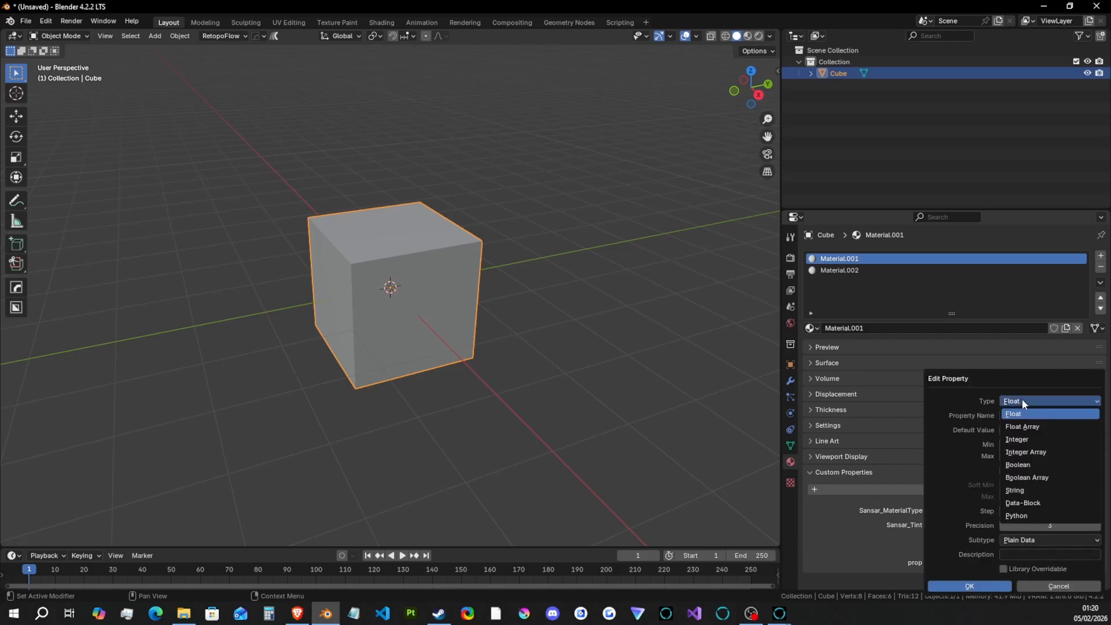
click(1022, 464)
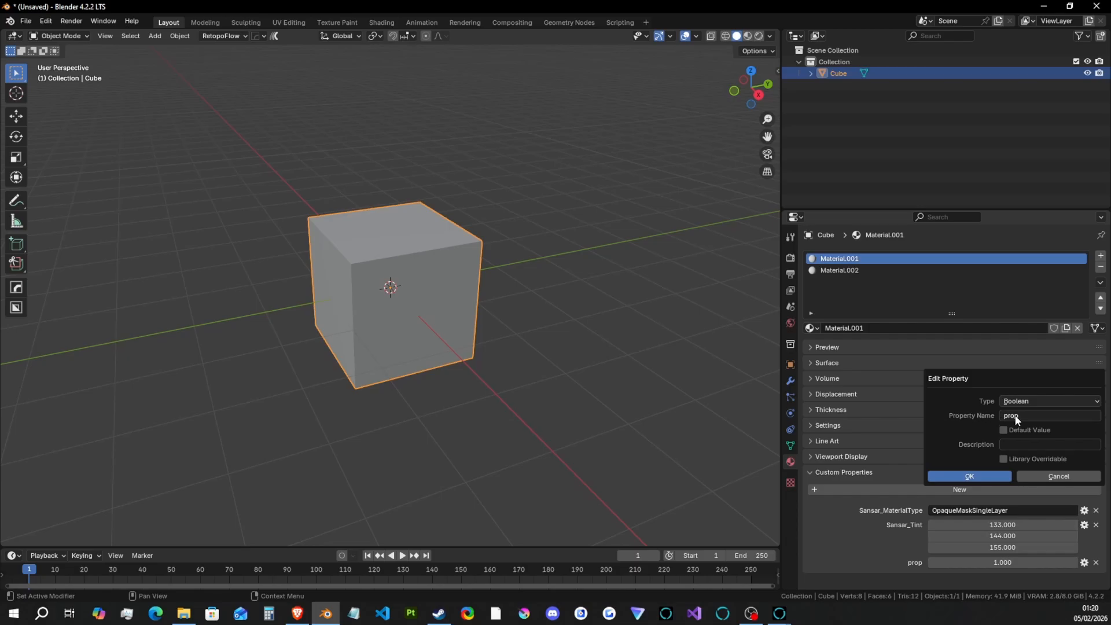
- Copy the Receive reflections system name from the browser's Shader Lookup Table and name the Boolean property Sansar_Receive_Reflections in Blender
click(297, 613)
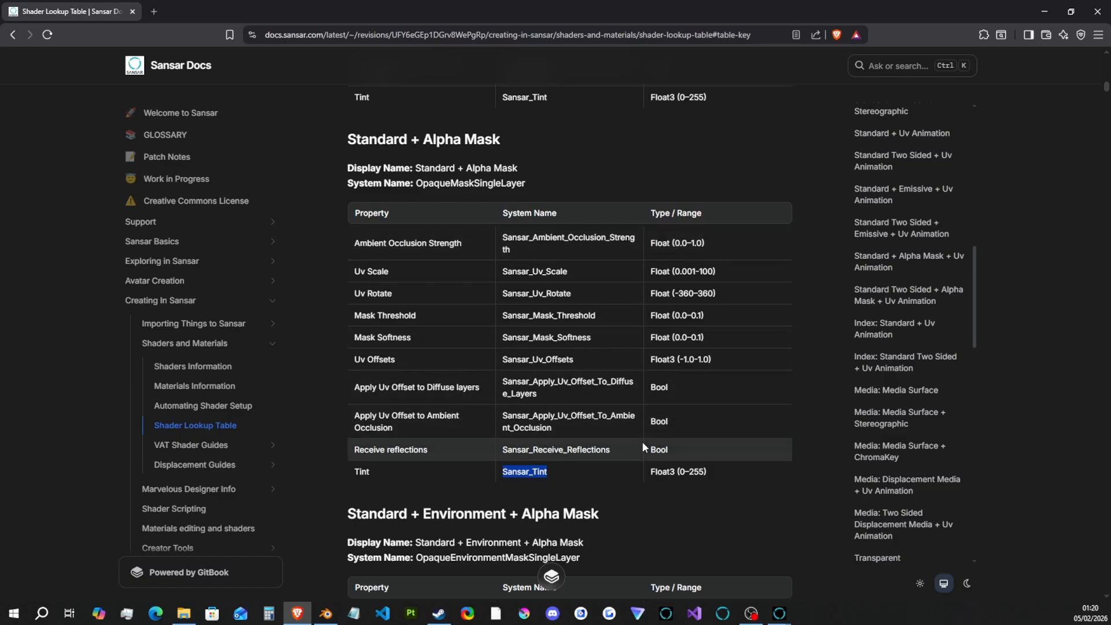
drag(613, 449, 506, 453)
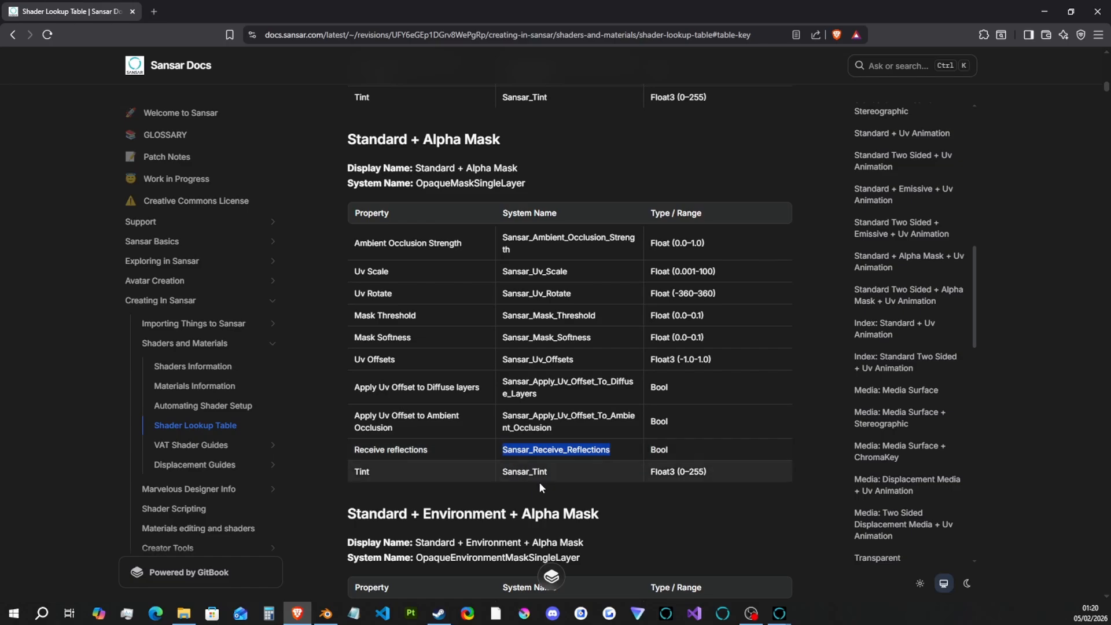
click(327, 613)
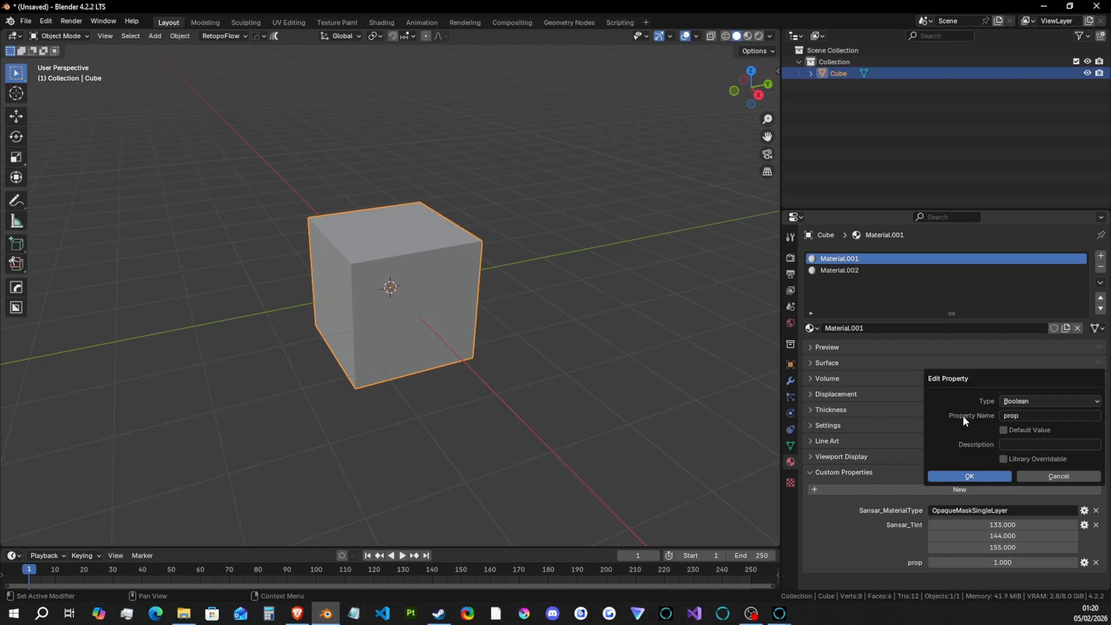
click(1025, 413)
text(Sansar_Receive_Reflections)
click(958, 476)
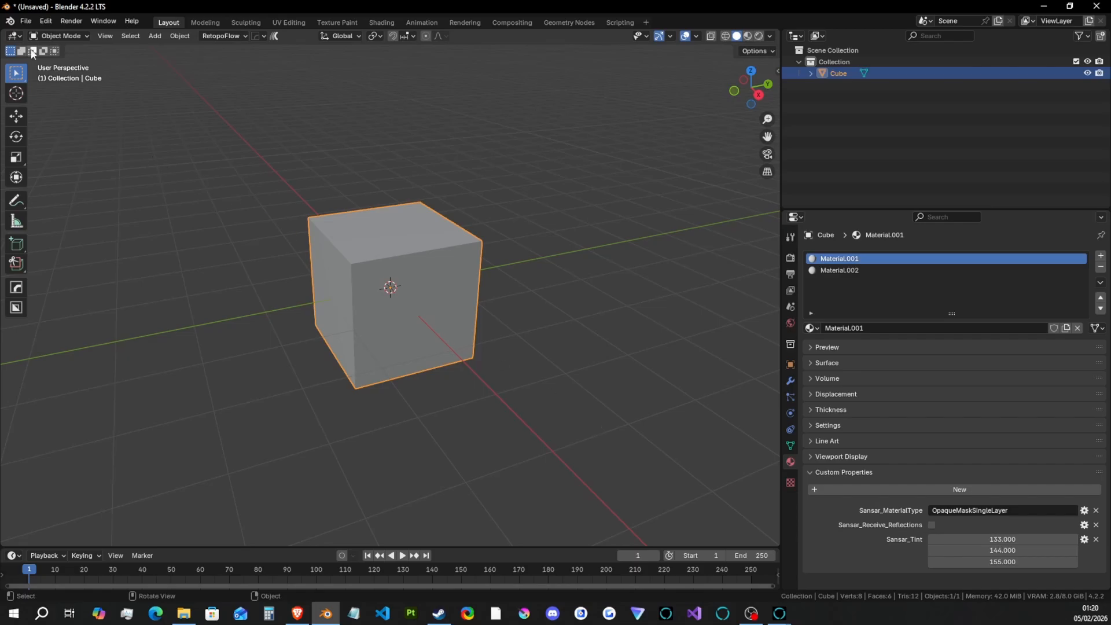
- Export the selected cube as an FBX named test settings 7.fbx in the shader properties testing folder
click(29, 22)
click(23, 23)
mouse_move(57, 198)
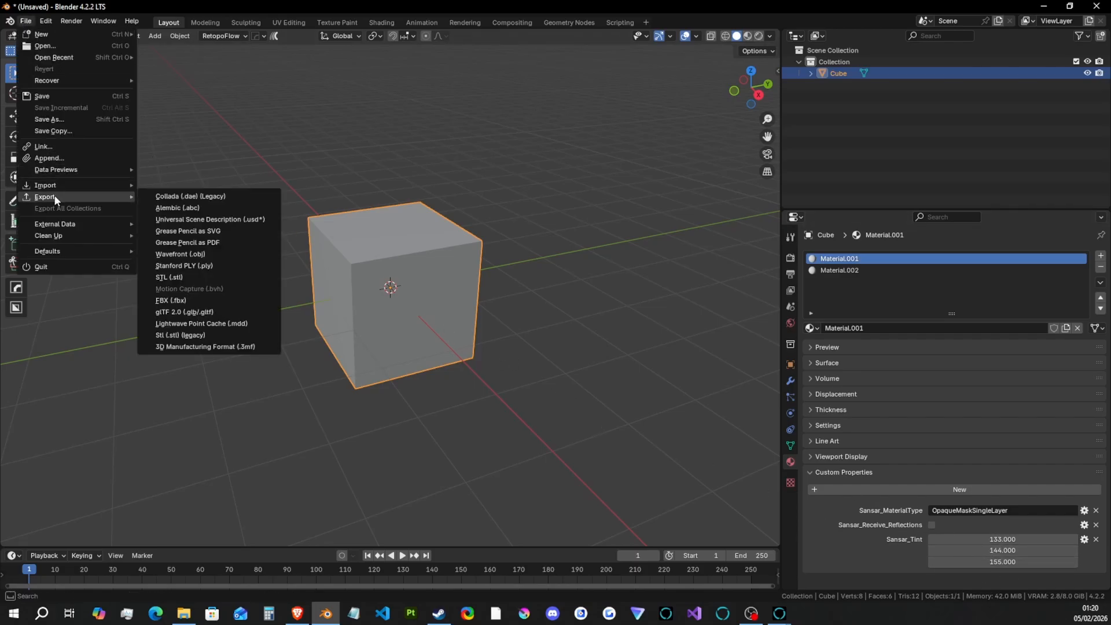
click(173, 300)
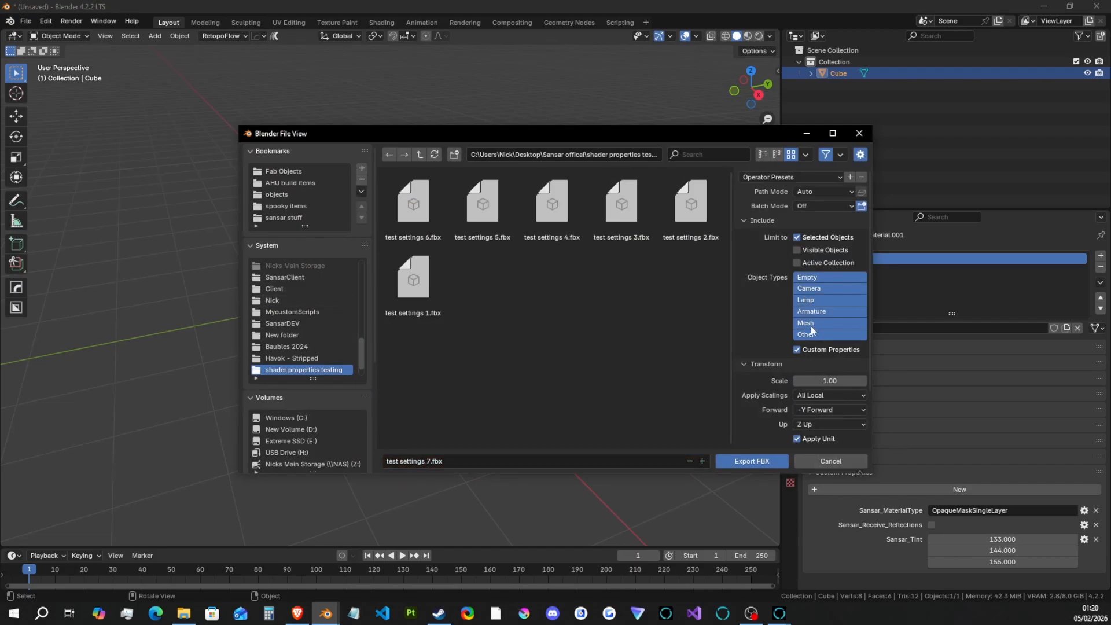
click(752, 462)
- Switch to Sansar, cancel the open Materials Settings, and choose test settings 7.fbx as the 3D model file to import
mouse_move(779, 613)
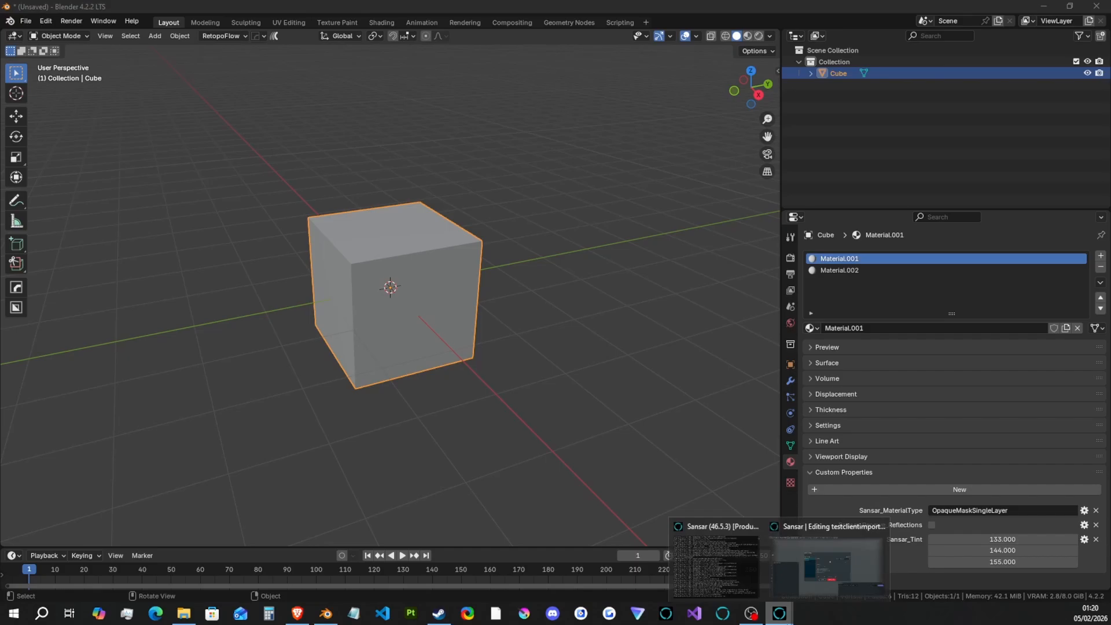
click(816, 586)
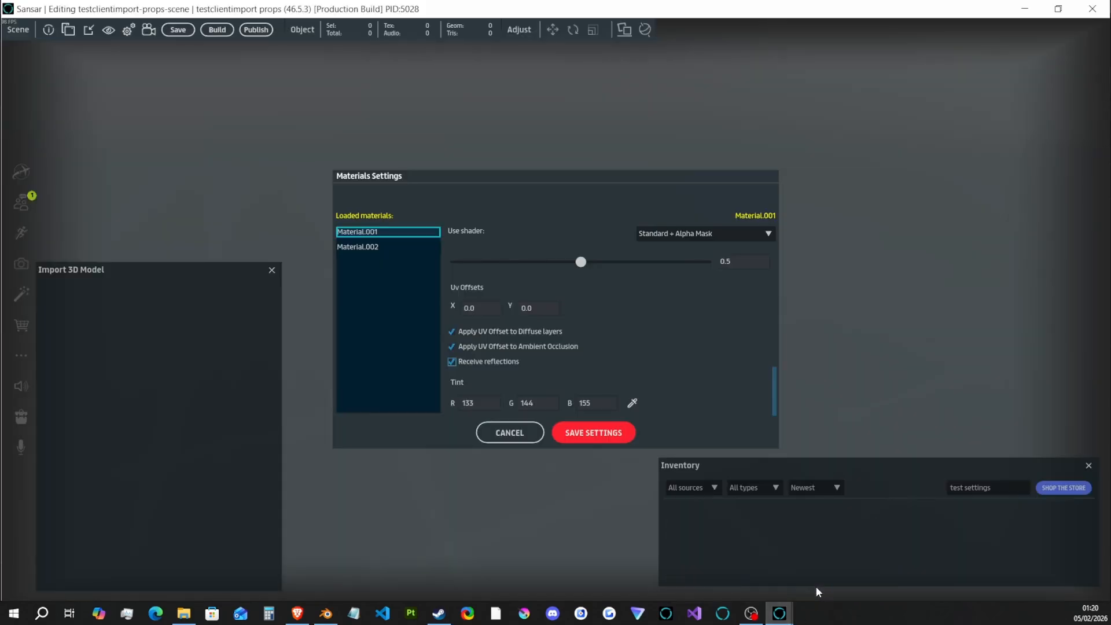
click(512, 434)
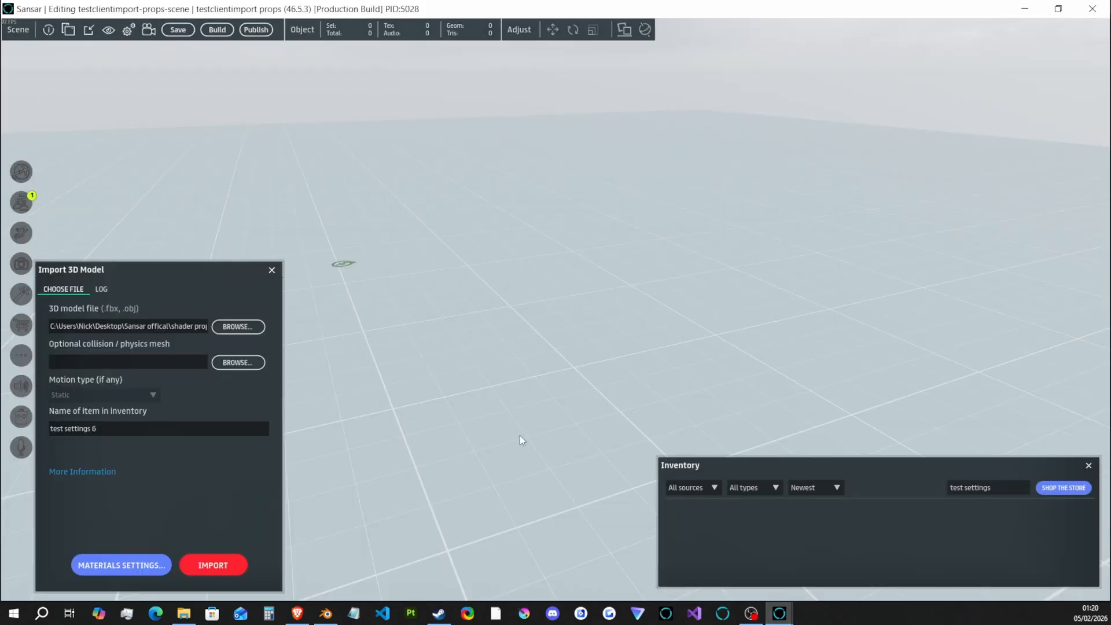
click(238, 327)
double_click(281, 284)
- Open the import's Materials Settings and check Material.001's Receive reflections option, Tint and Uv Scale values
click(186, 557)
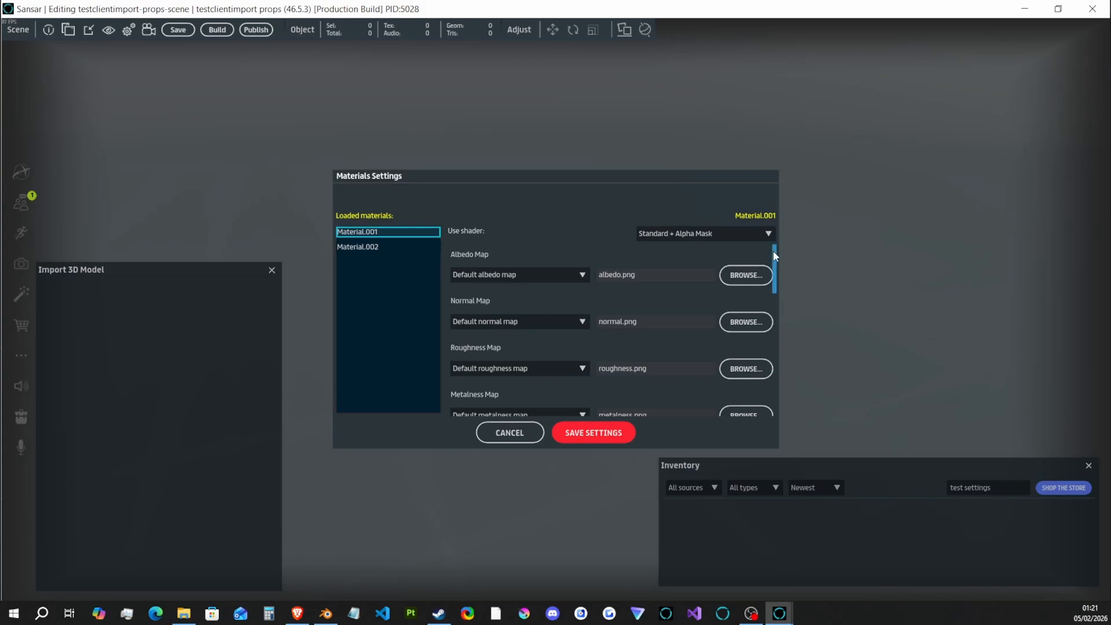
drag(774, 255, 774, 377)
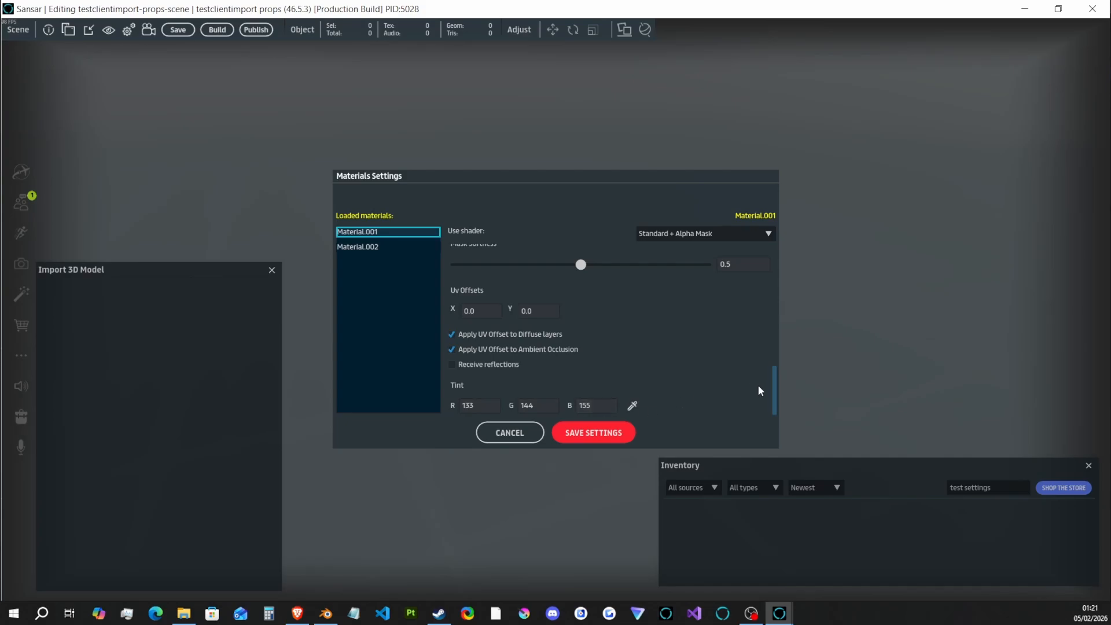
drag(772, 385, 770, 336)
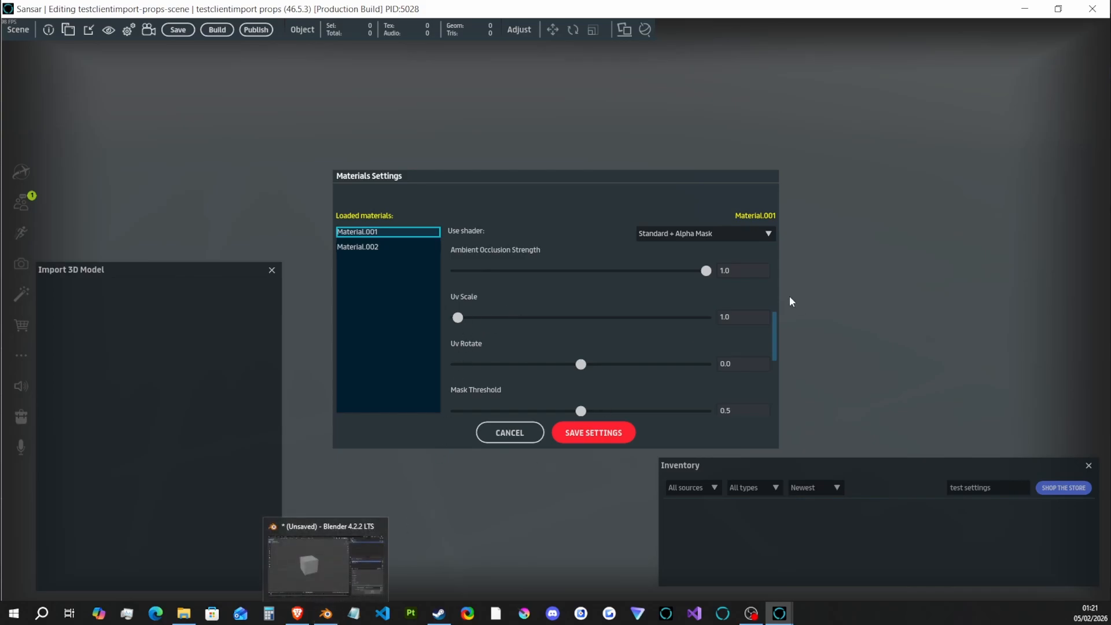
- Add another custom property to Material.001 in Blender, open it for editing, and copy Sansar_Uv_Scale from the browser's Shader Lookup Table
click(326, 613)
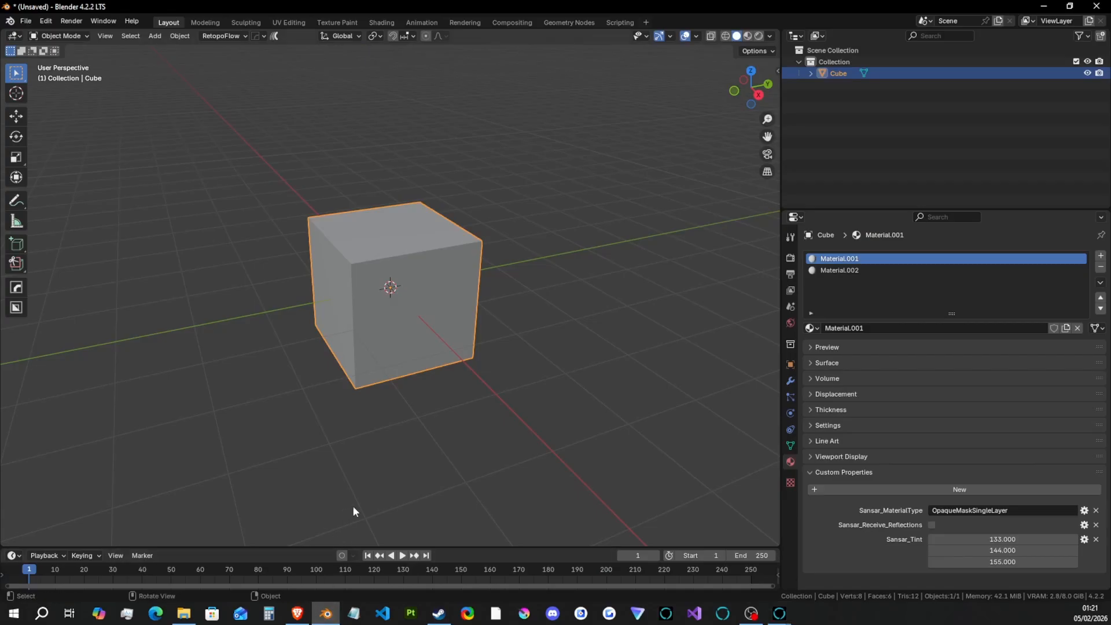
click(855, 494)
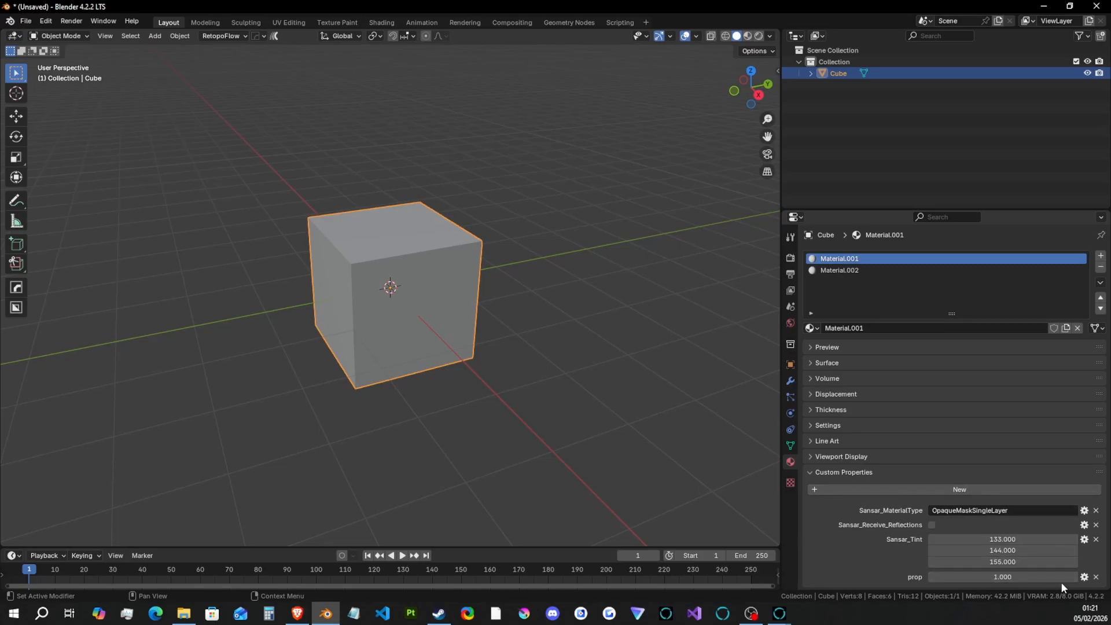
click(1083, 577)
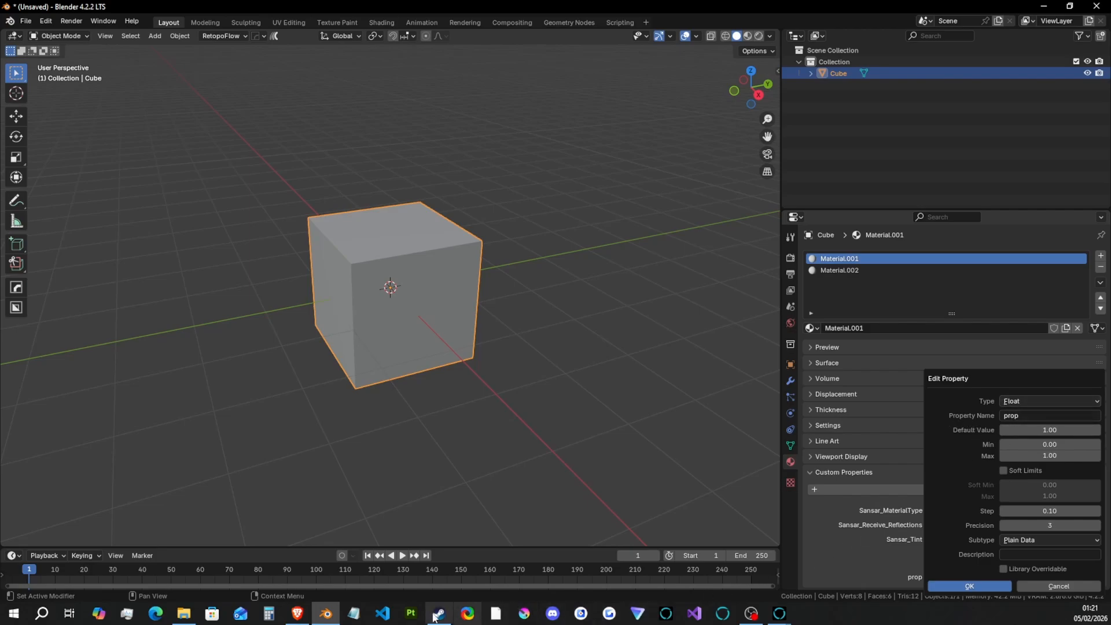
click(298, 613)
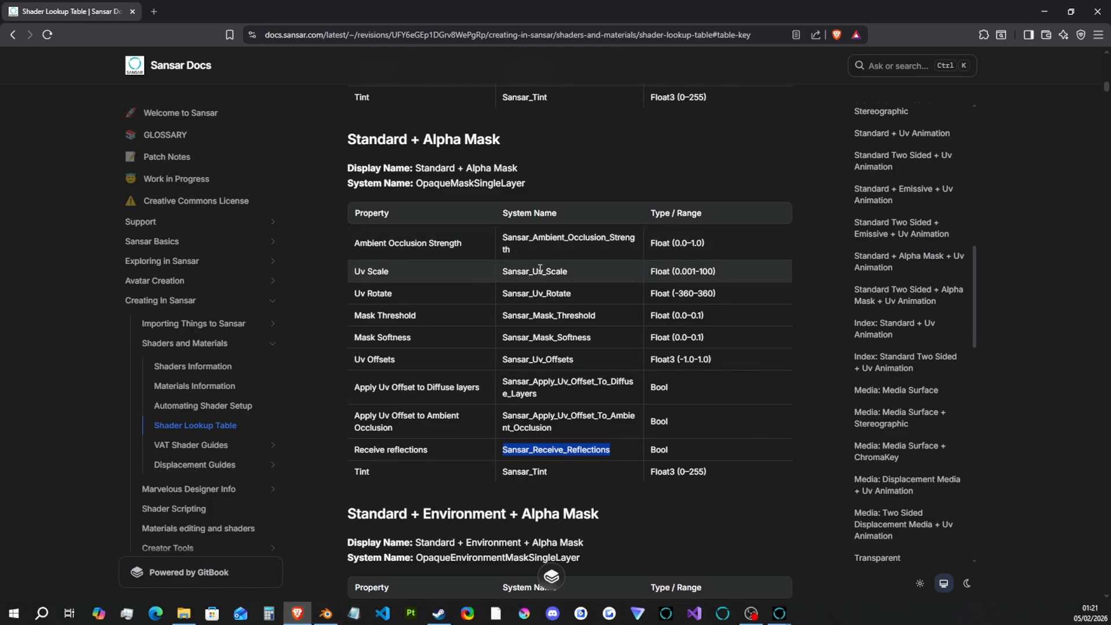
drag(570, 272, 501, 273)
key(ctrl+c)
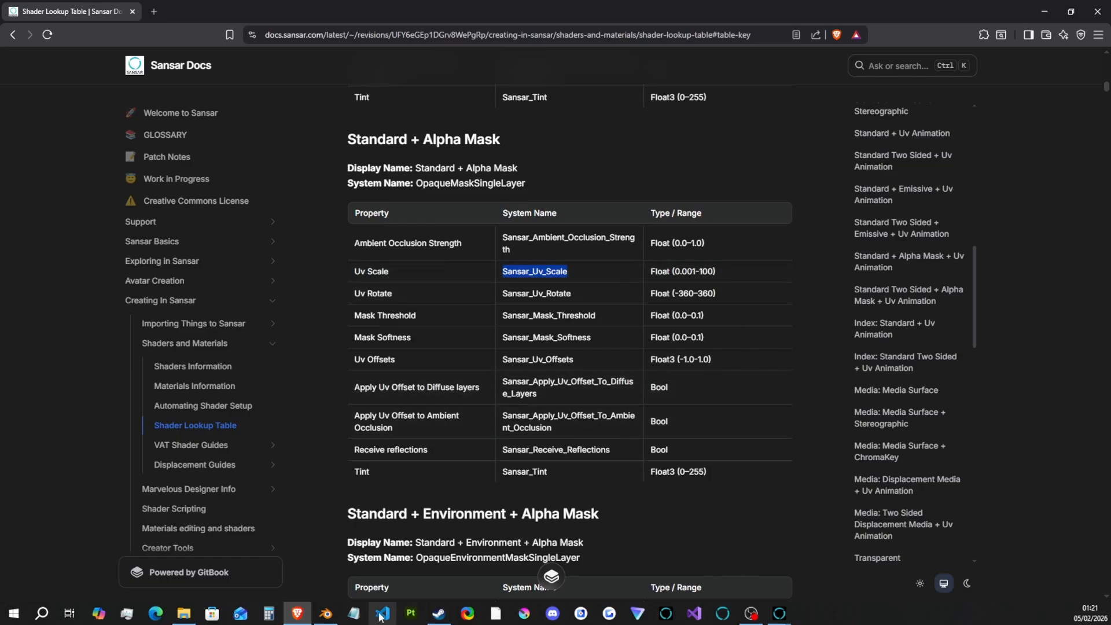
- Back in Blender, set the new float property's maximum to 100 and name it Sansar_Uv_Scale
click(326, 613)
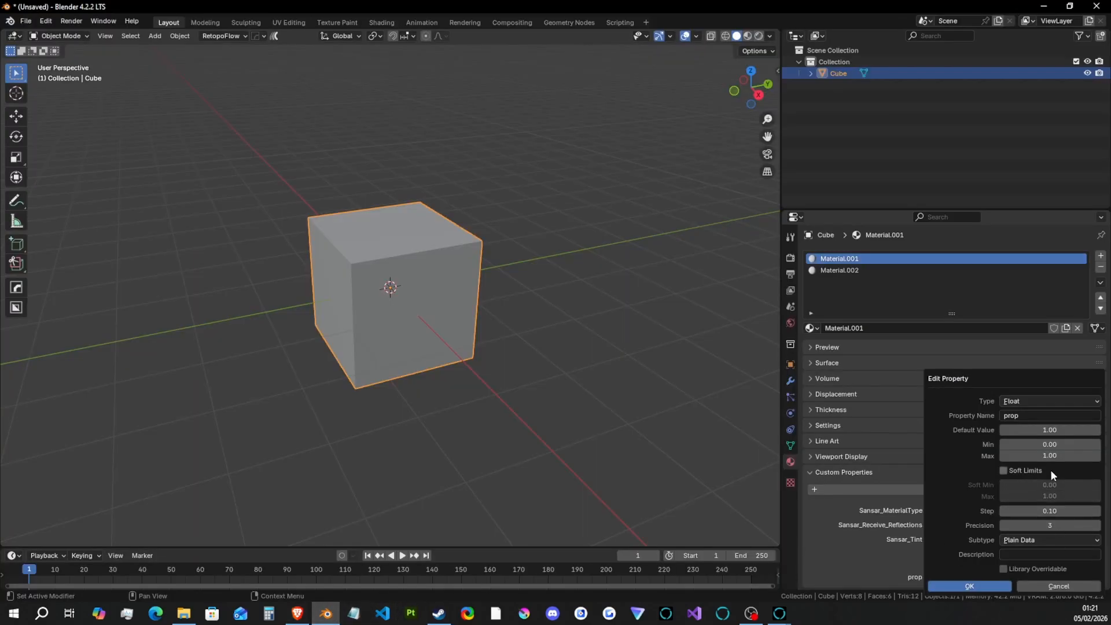
click(1058, 454)
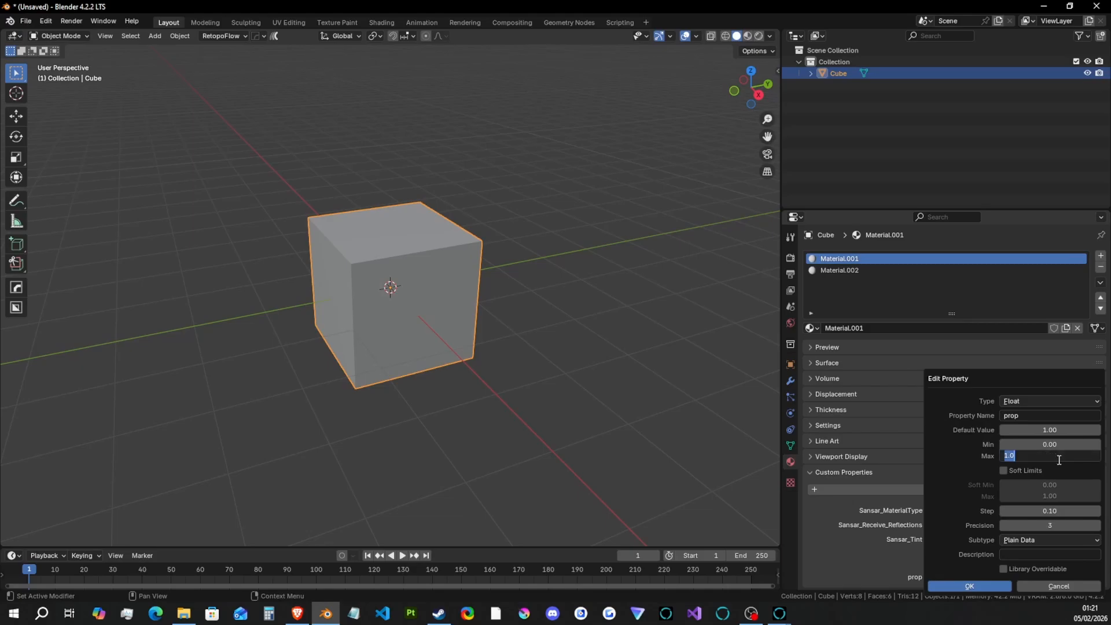
text(100)
click(1022, 418)
click(1023, 418)
key(BackSpace)
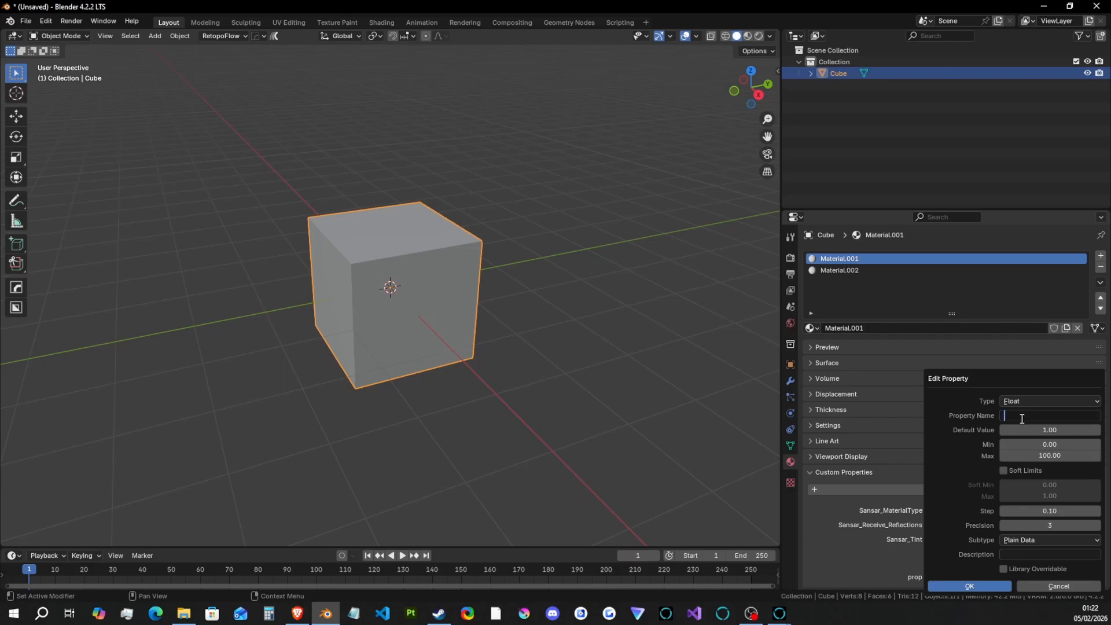
key(ctrl+v)
click(956, 586)
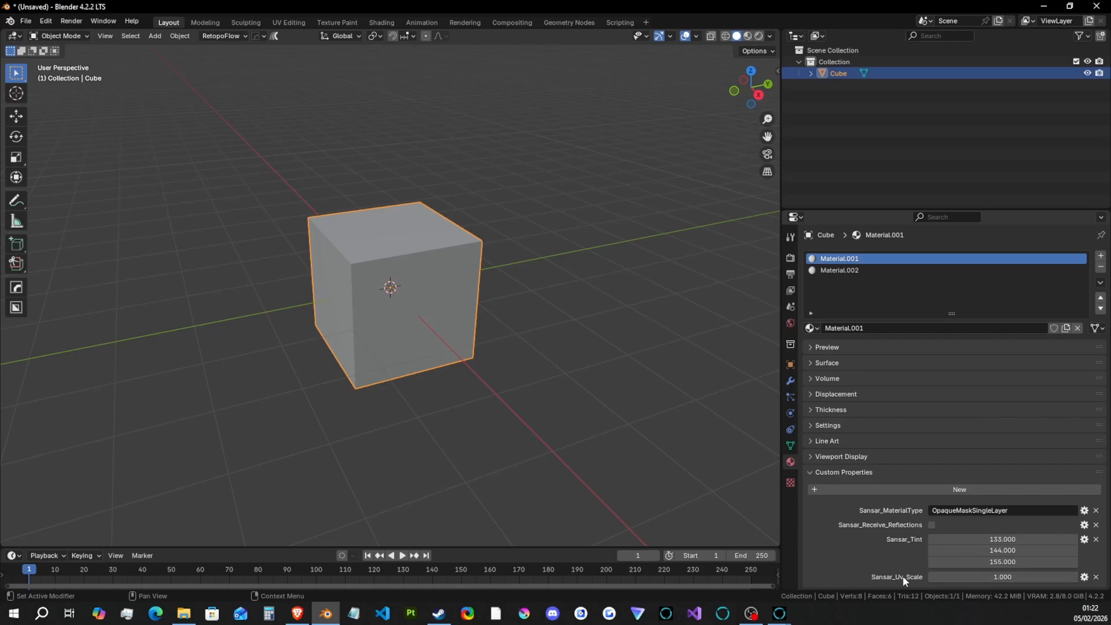
- Set Material.001's Sansar_Uv_Scale value to 55
click(1007, 578)
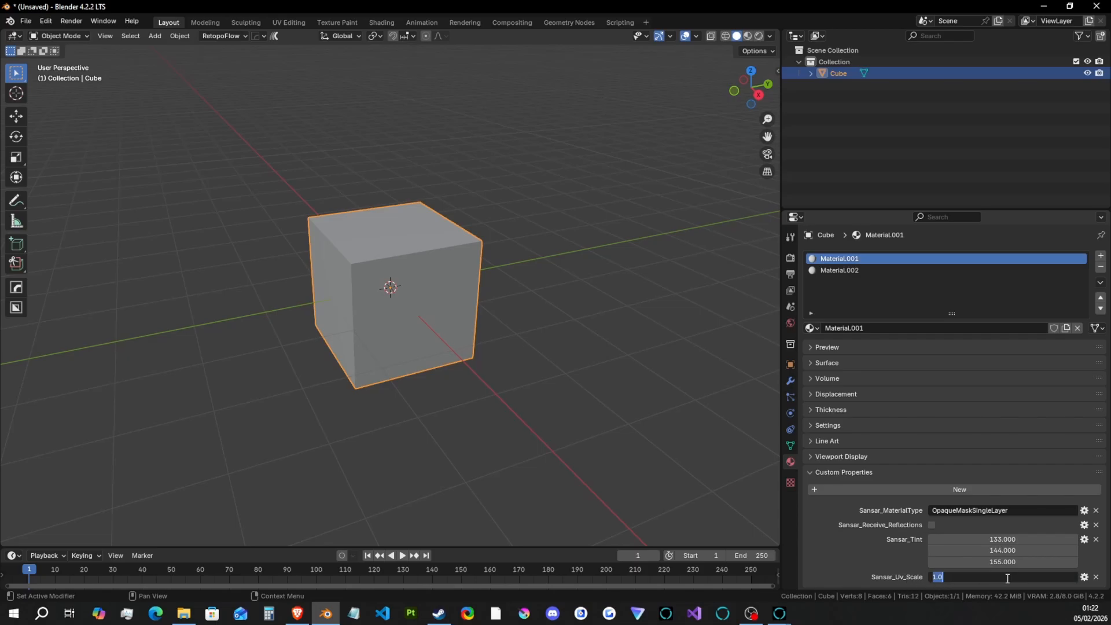
text(55)
key(Return)
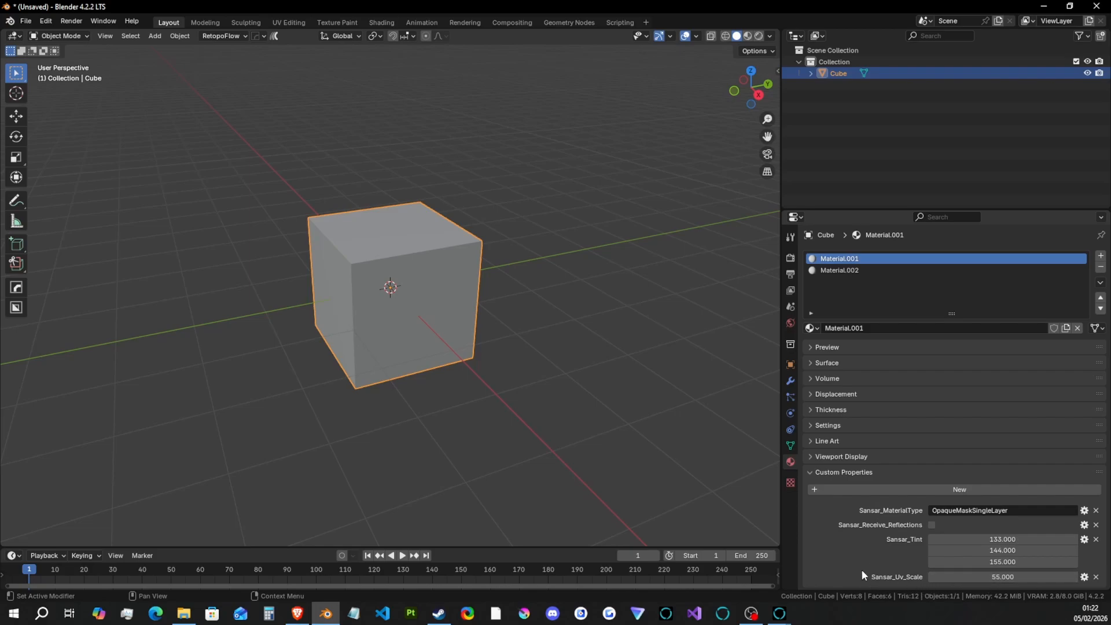
- After consulting the browser's Shader Lookup Table, add a custom property to Material.001 in Blender as an Integer with a maximum of 3
click(298, 613)
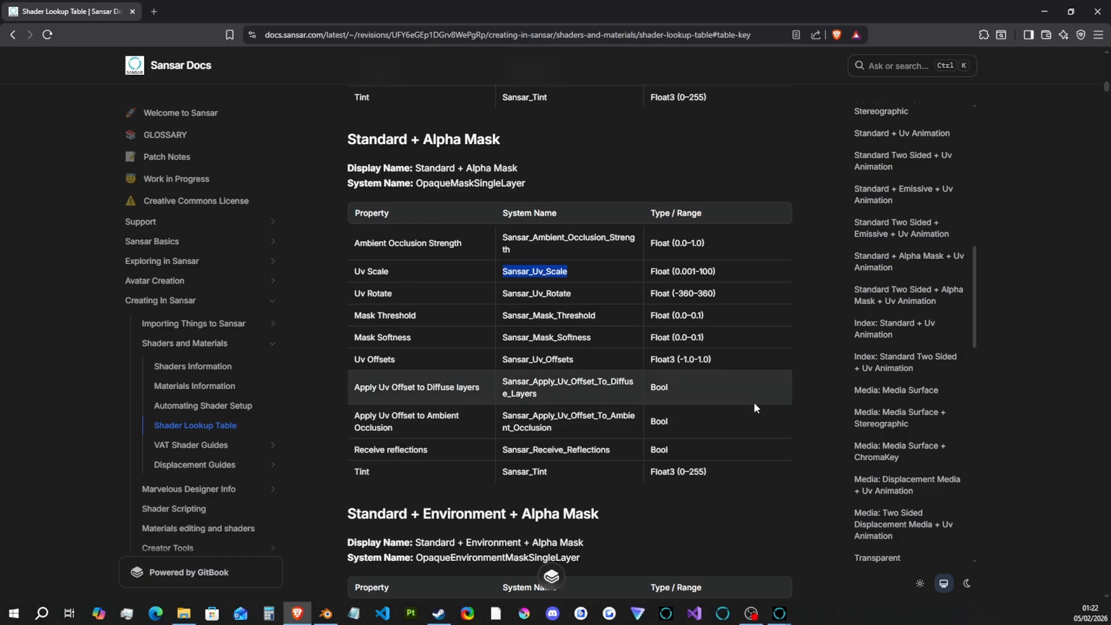
click(326, 614)
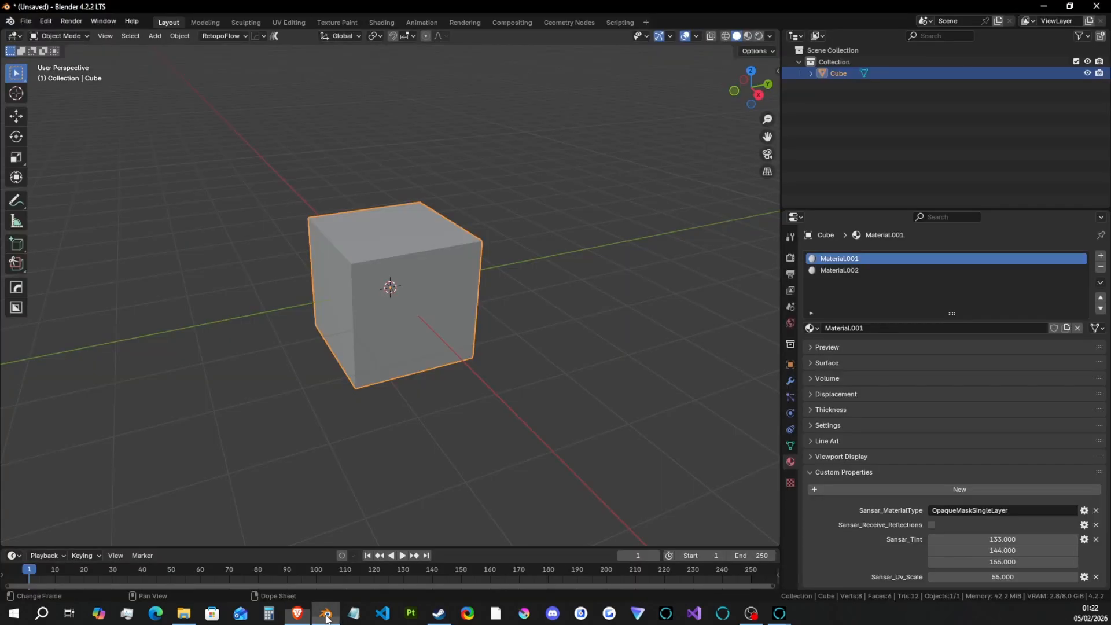
click(847, 491)
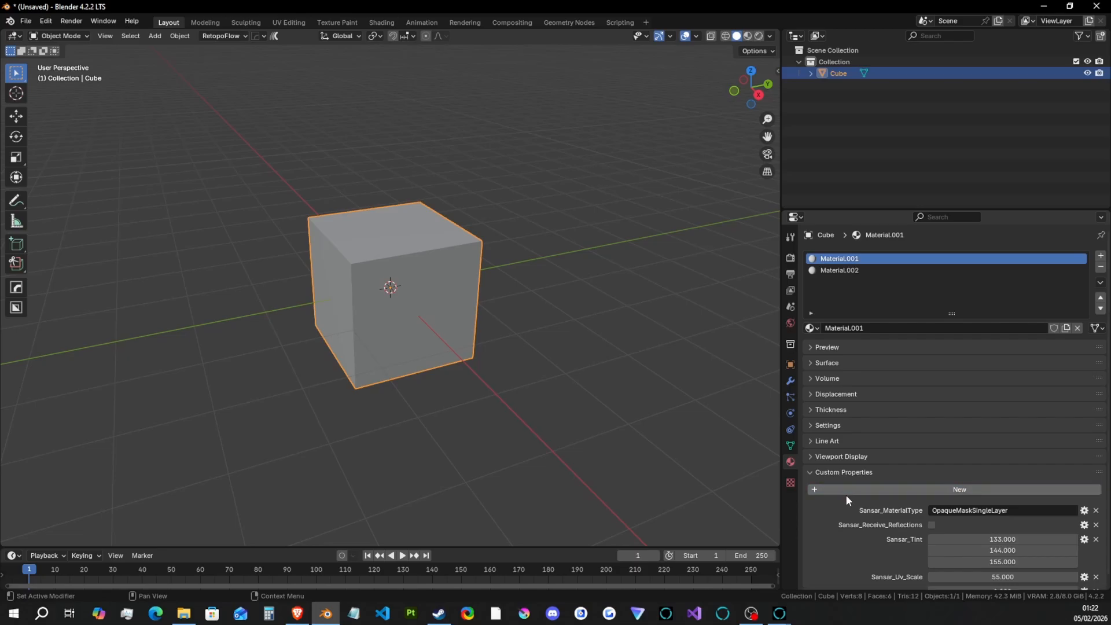
scroll(851, 510, down, 1)
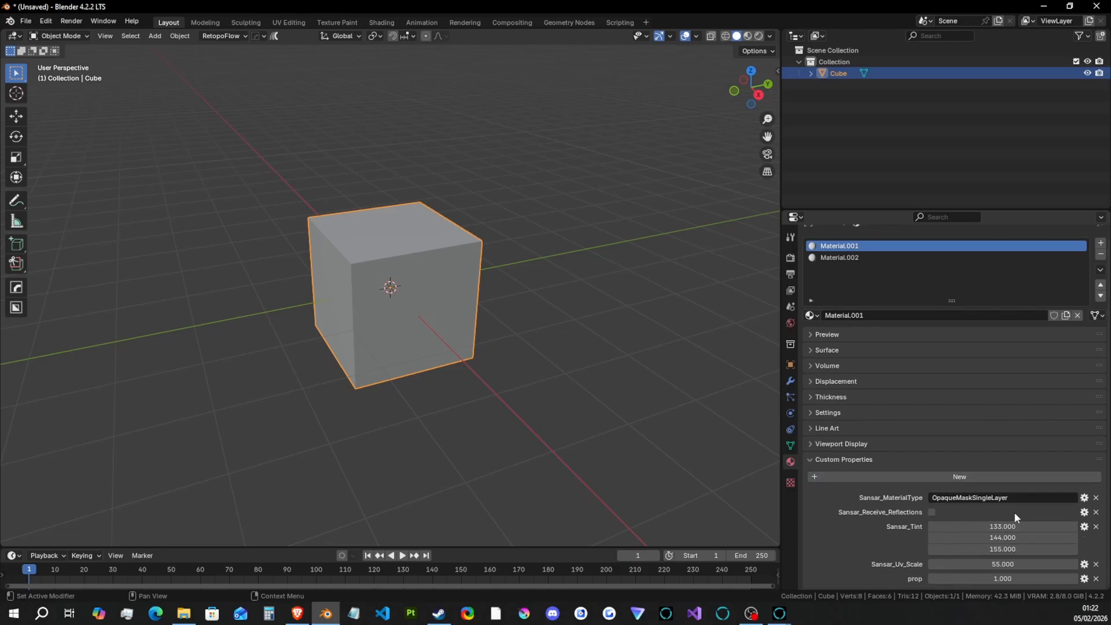
click(1084, 579)
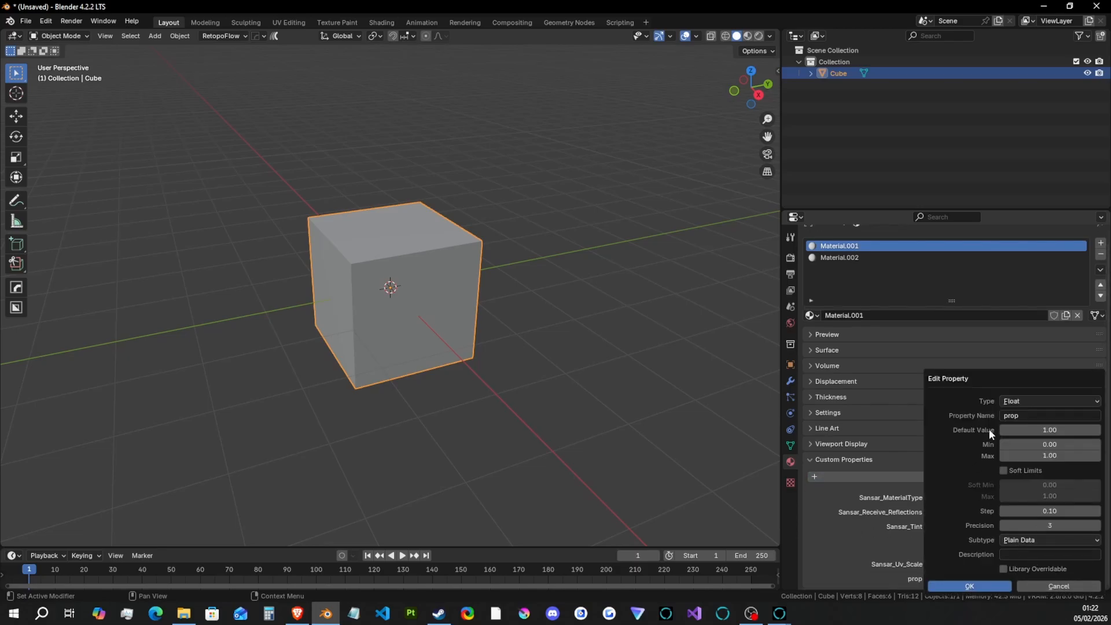
click(1011, 402)
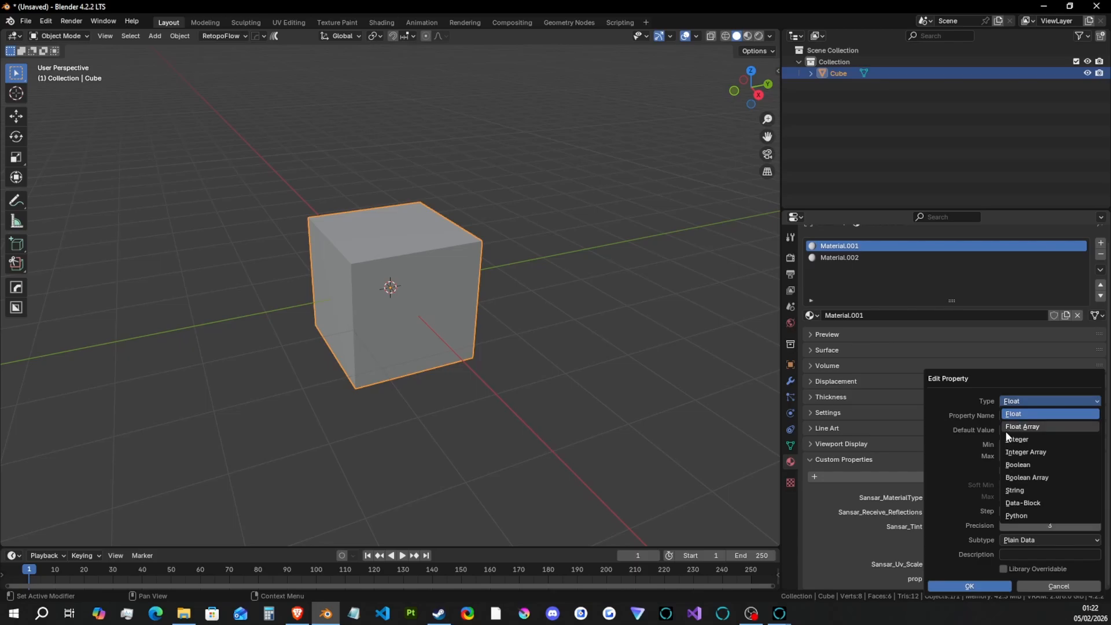
click(1031, 438)
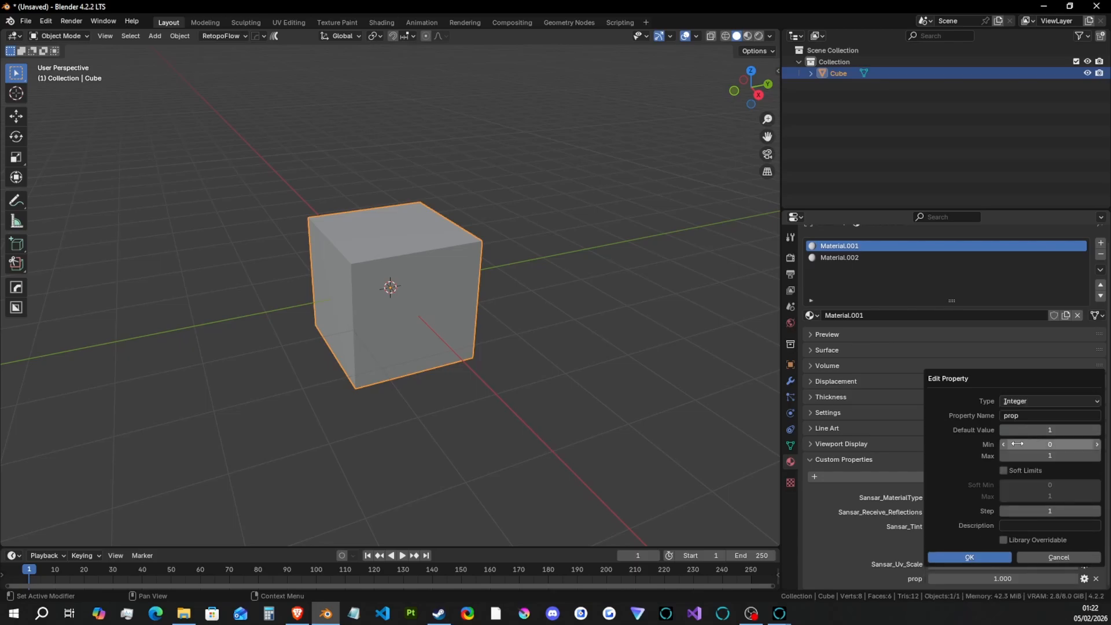
click(1095, 457)
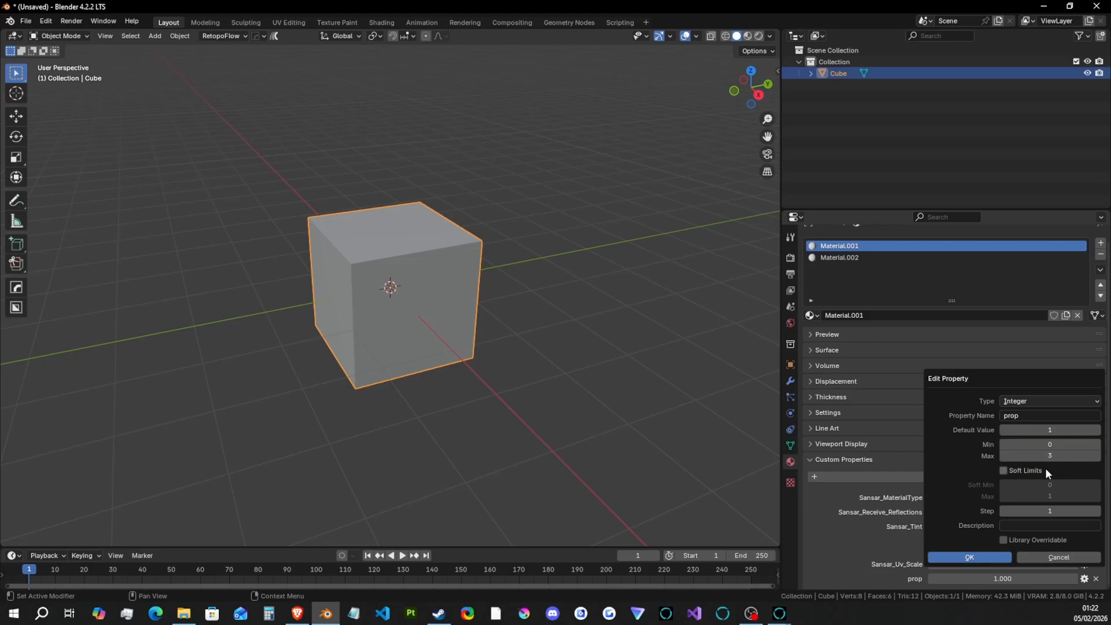
click(1034, 416)
key(Return)
click(969, 557)
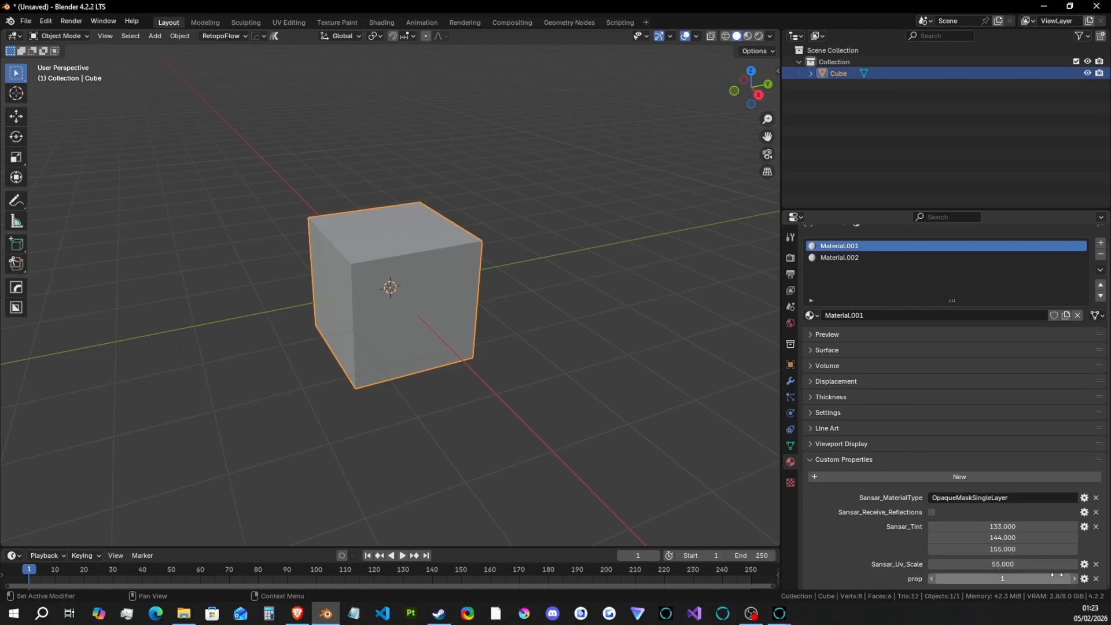
- Raise the new integer property's value, return it to 1, and delete the property from Material.001
click(1075, 578)
click(1074, 579)
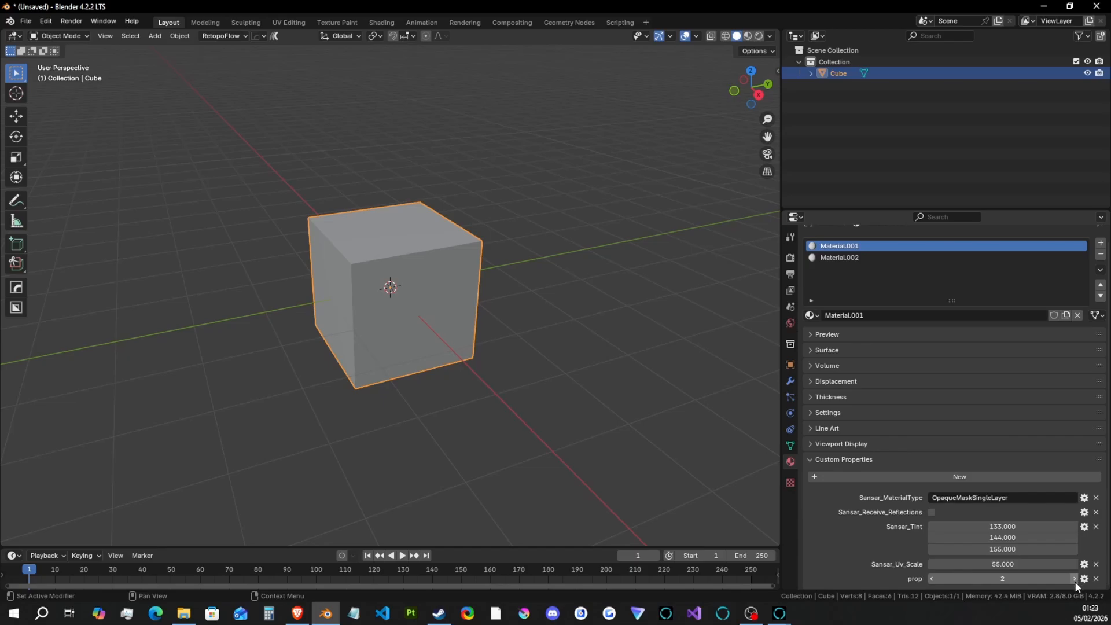
click(932, 580)
click(933, 581)
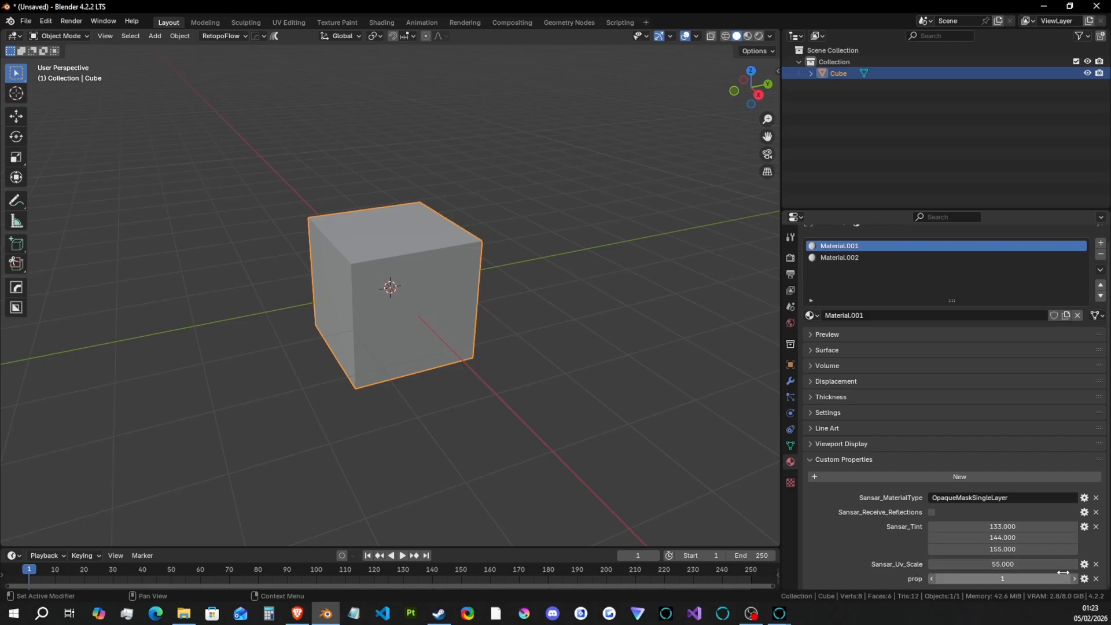
click(1095, 578)
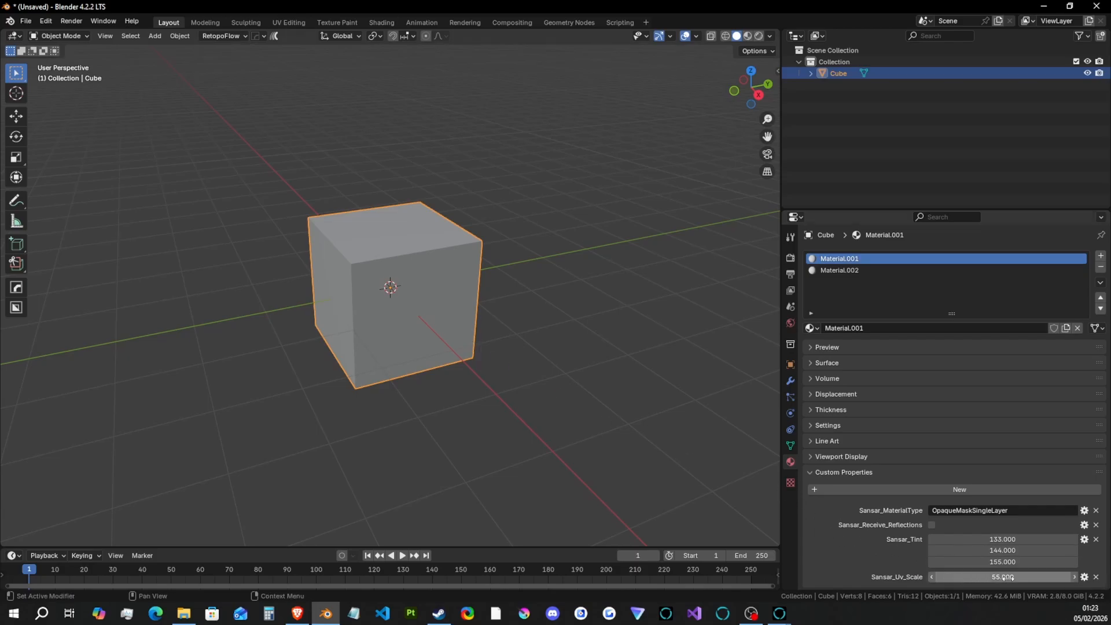
- Export the selected cube with its custom properties as test settings 8.fbx
click(23, 22)
mouse_move(65, 193)
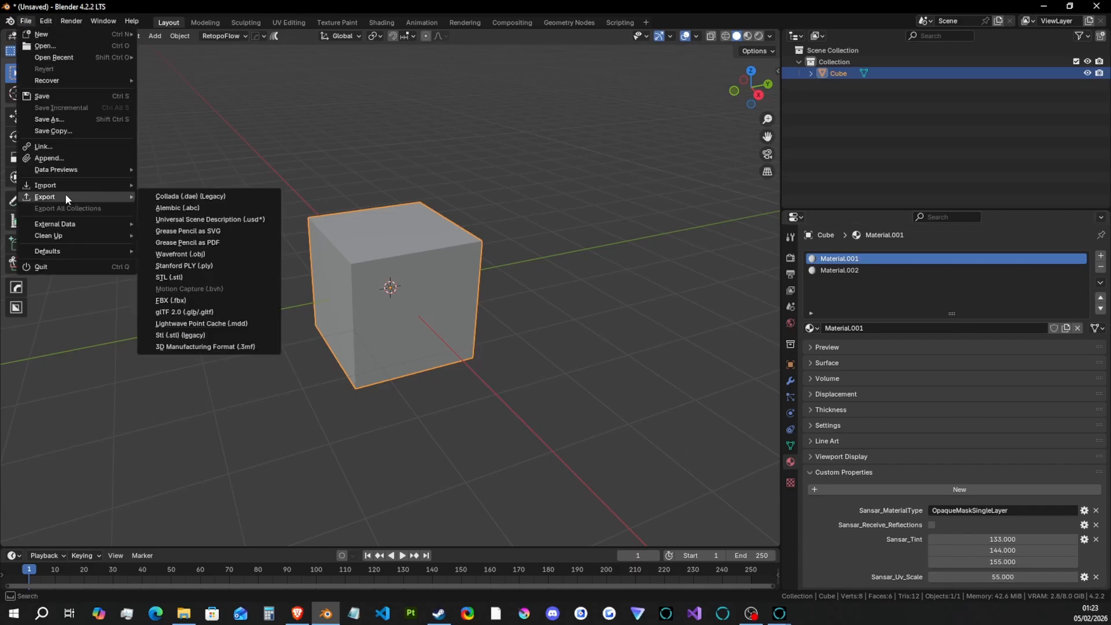
click(195, 296)
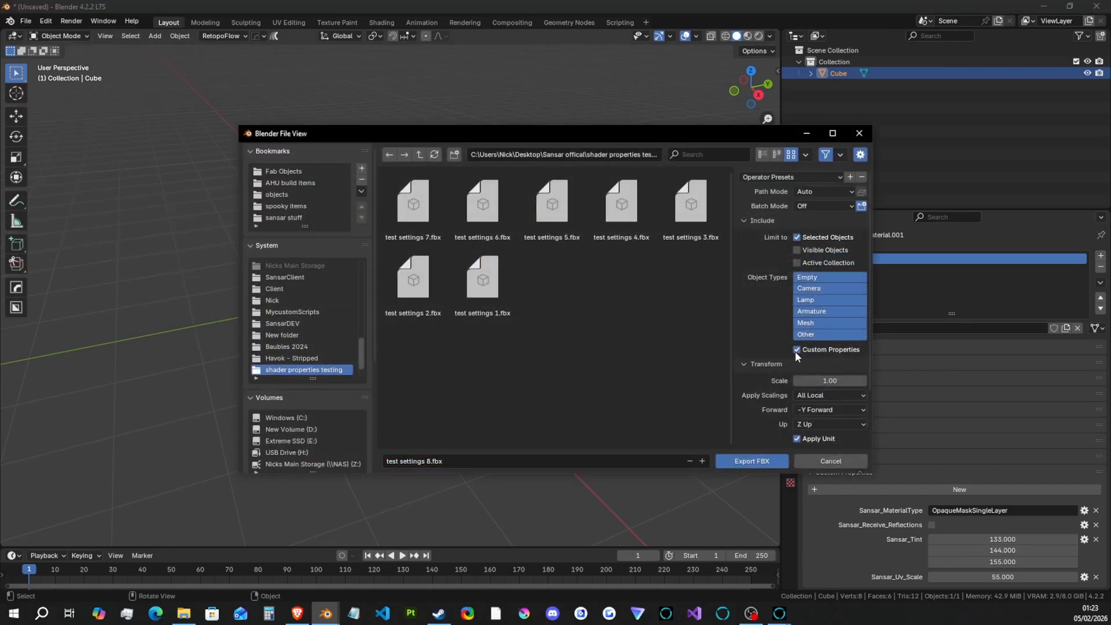
click(752, 460)
- Switch to Sansar, cancel the open Materials Settings, and choose test settings 8.fbx as the 3D model file to import
mouse_move(779, 613)
click(769, 584)
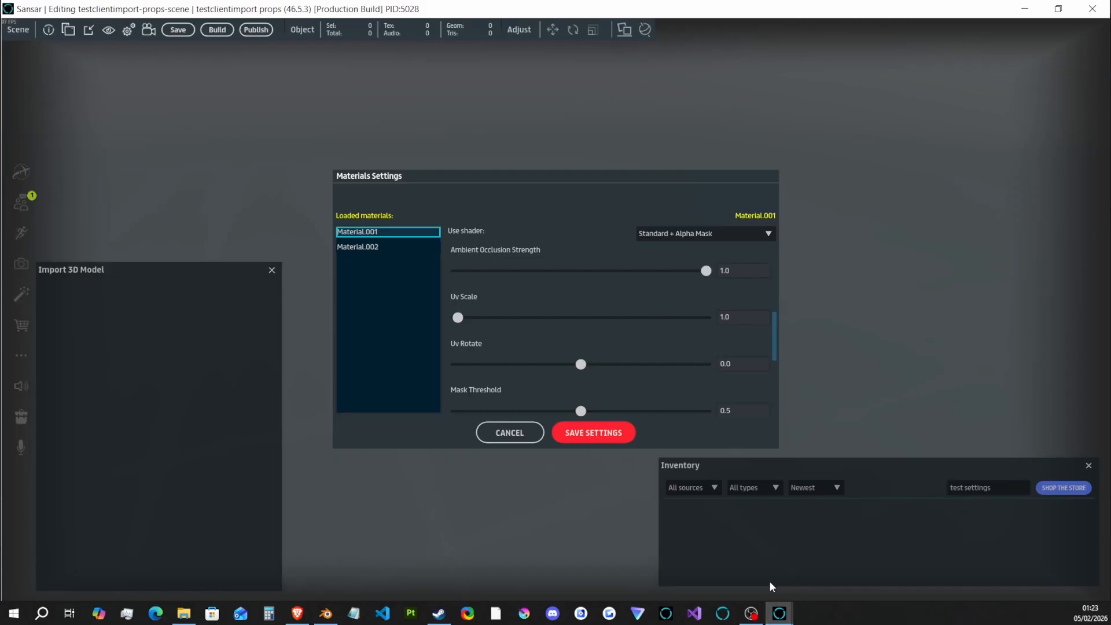
click(508, 434)
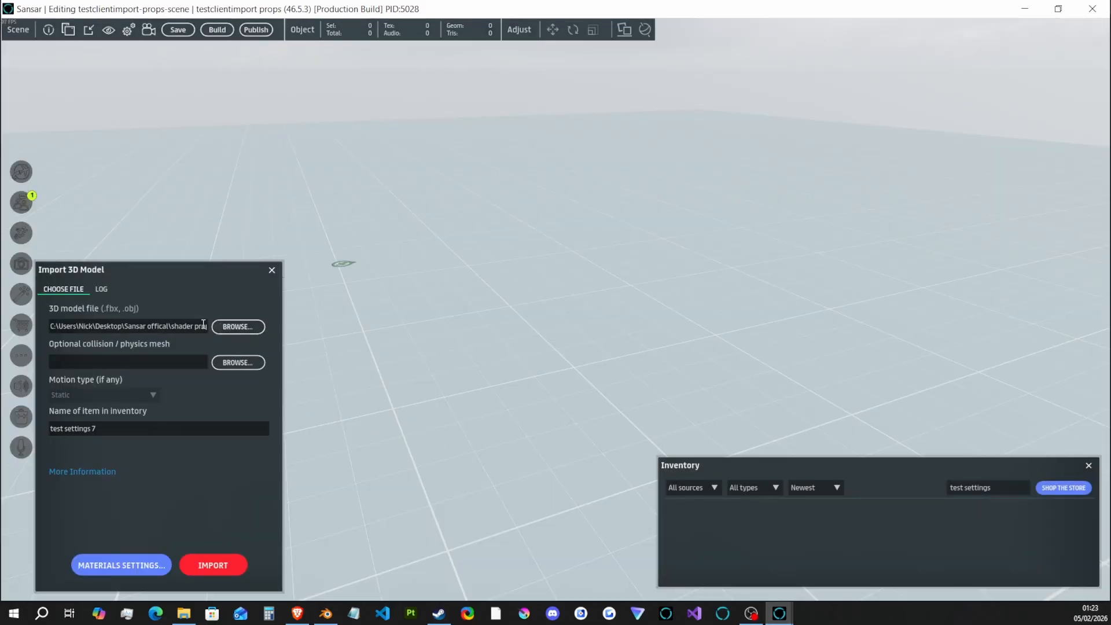
click(239, 328)
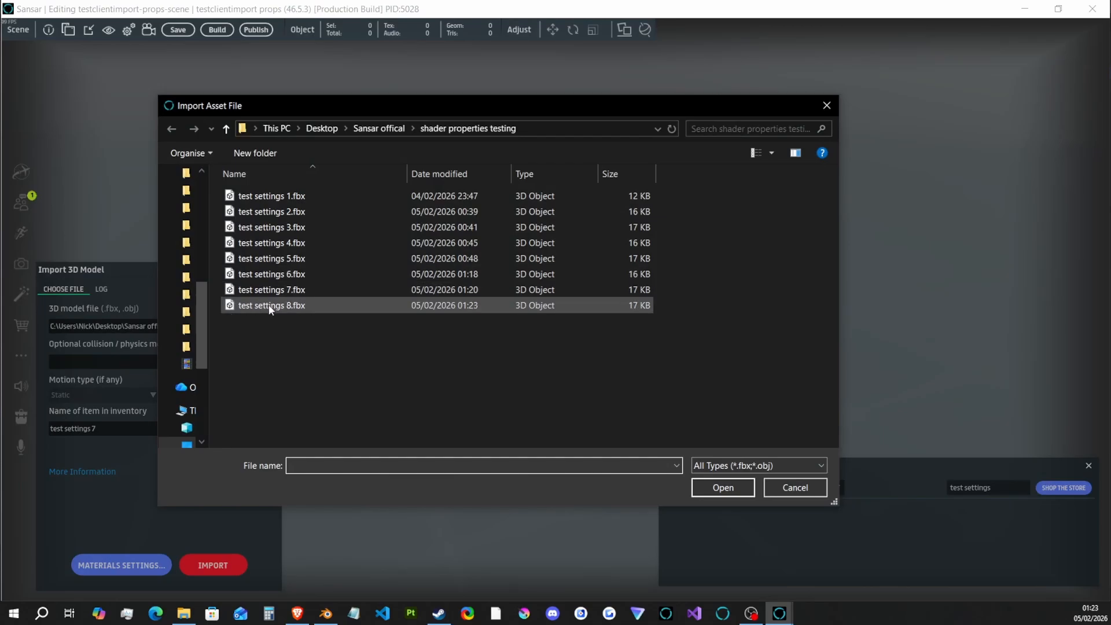
click(271, 309)
double_click(270, 307)
- Open the import's Materials Settings and check the shader property values of Material.001 and Material.002
click(123, 567)
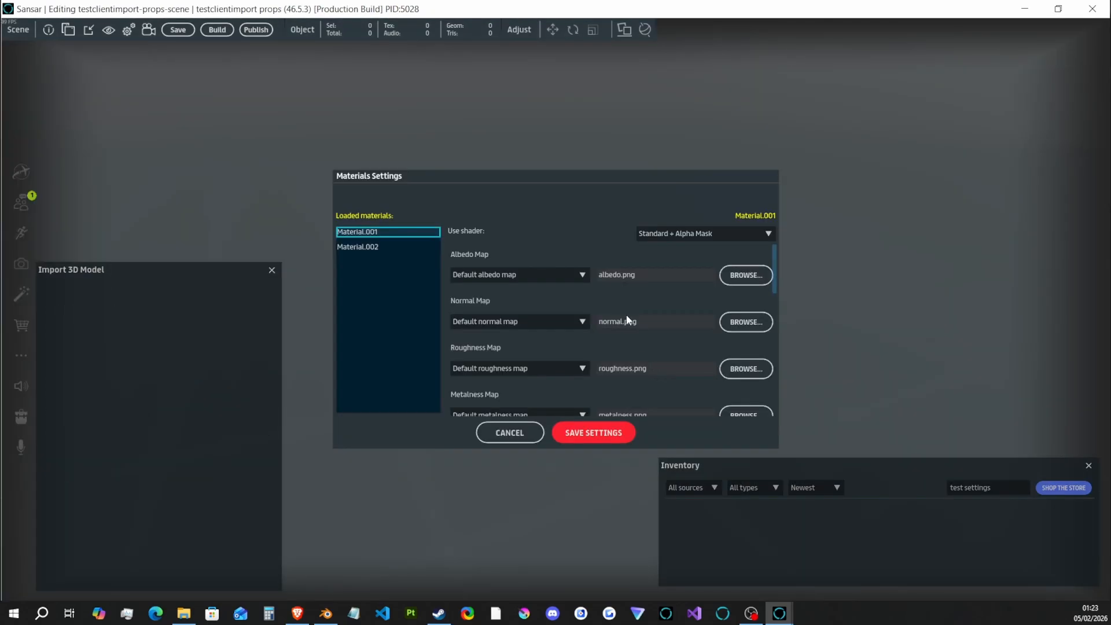
drag(774, 255, 775, 371)
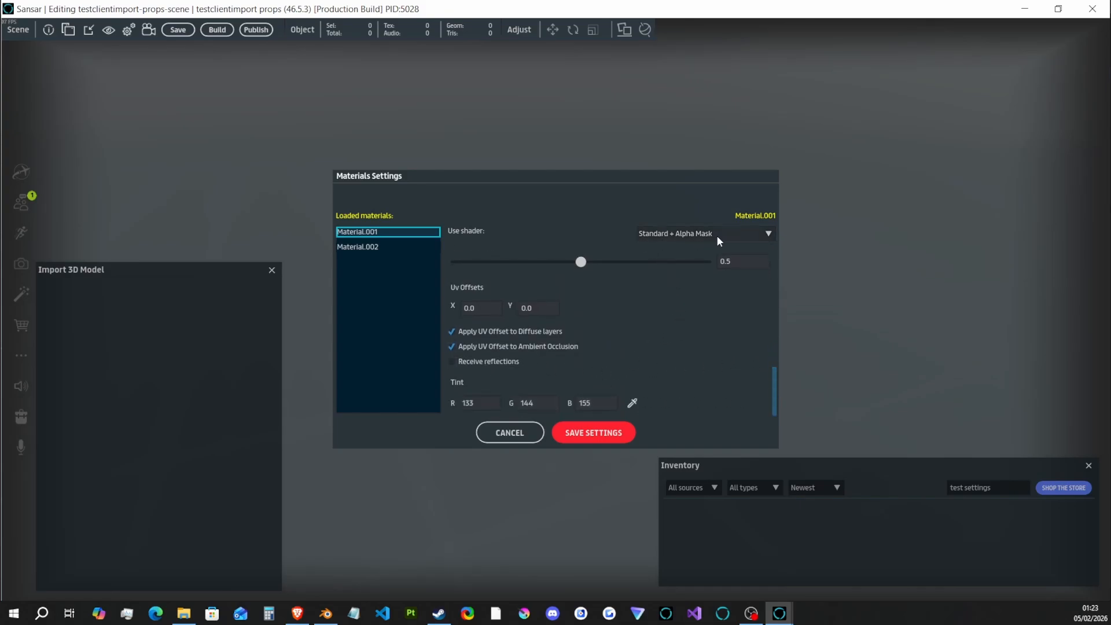
click(373, 246)
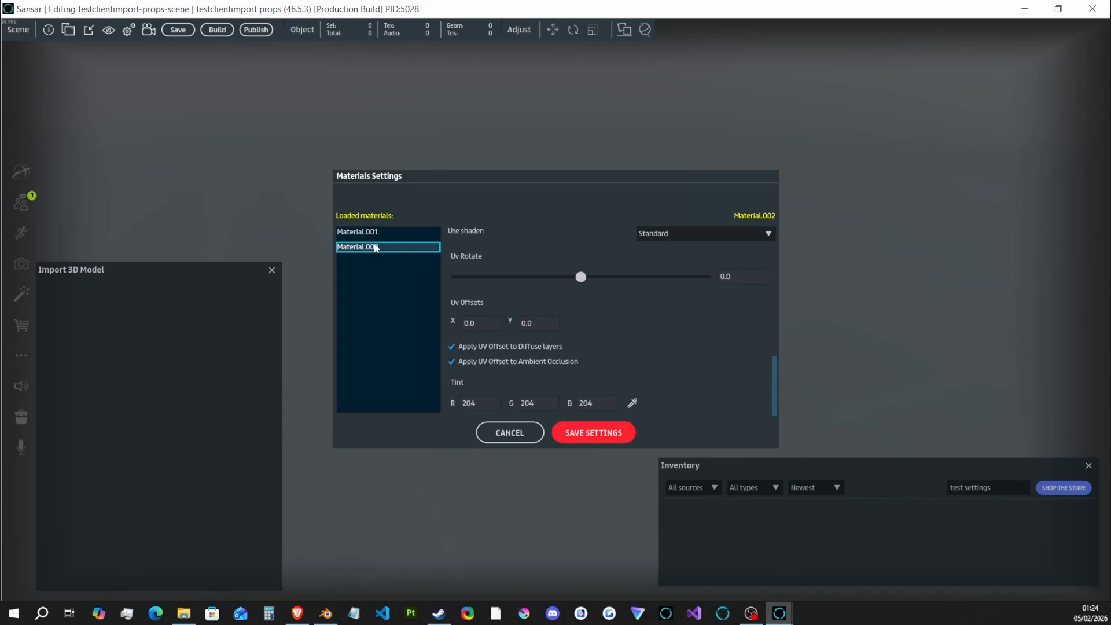
- In Blender, add a custom property to Material.002, delete it, and reselect Material.001
click(326, 613)
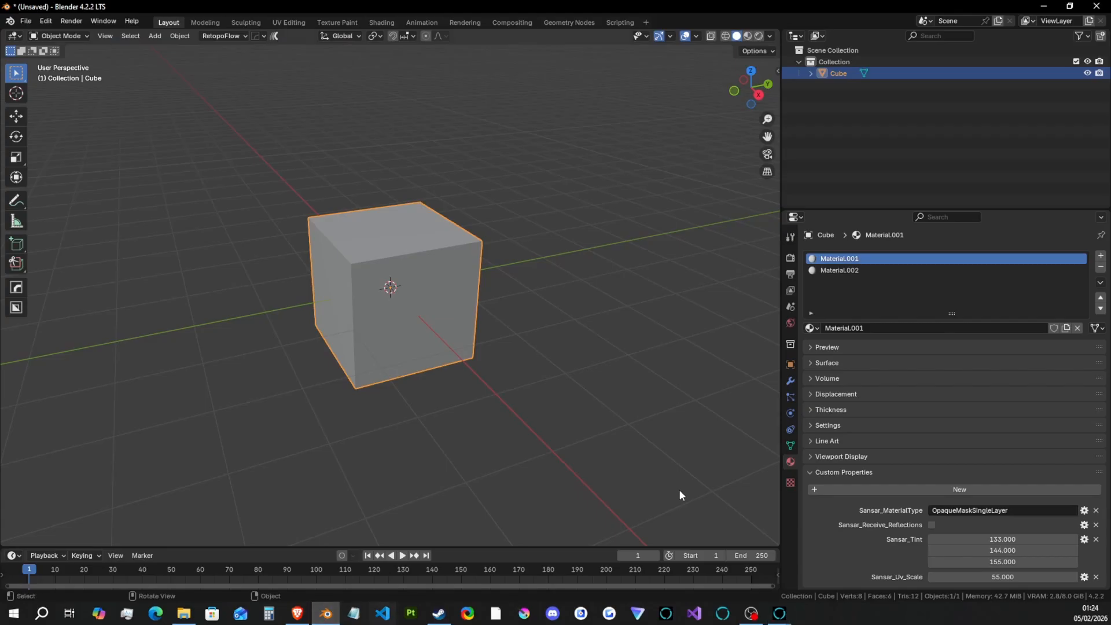
click(840, 272)
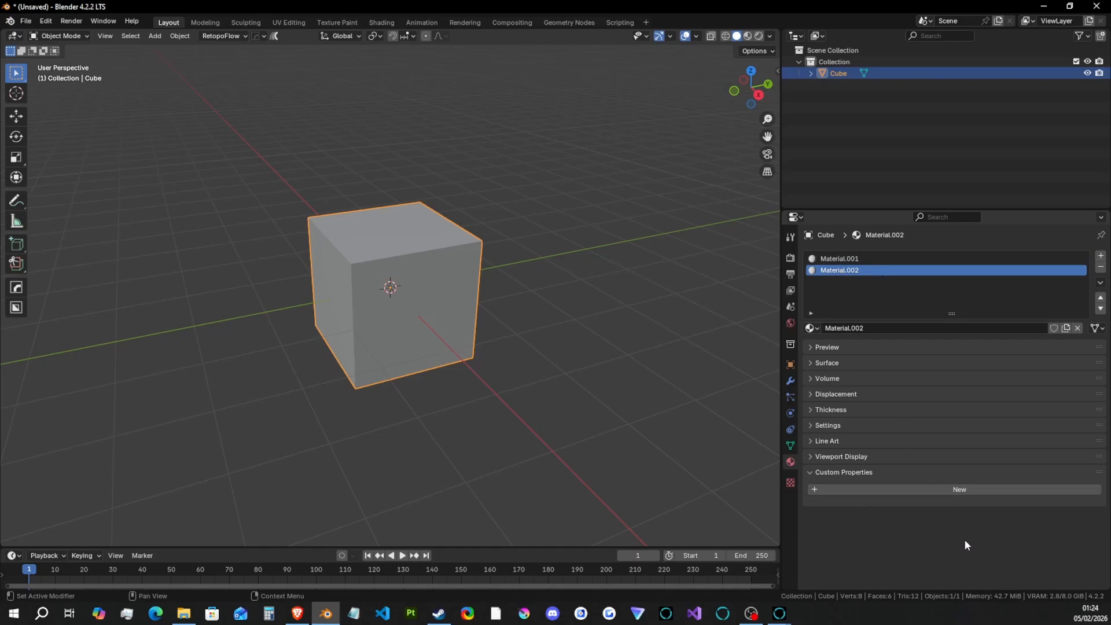
click(923, 490)
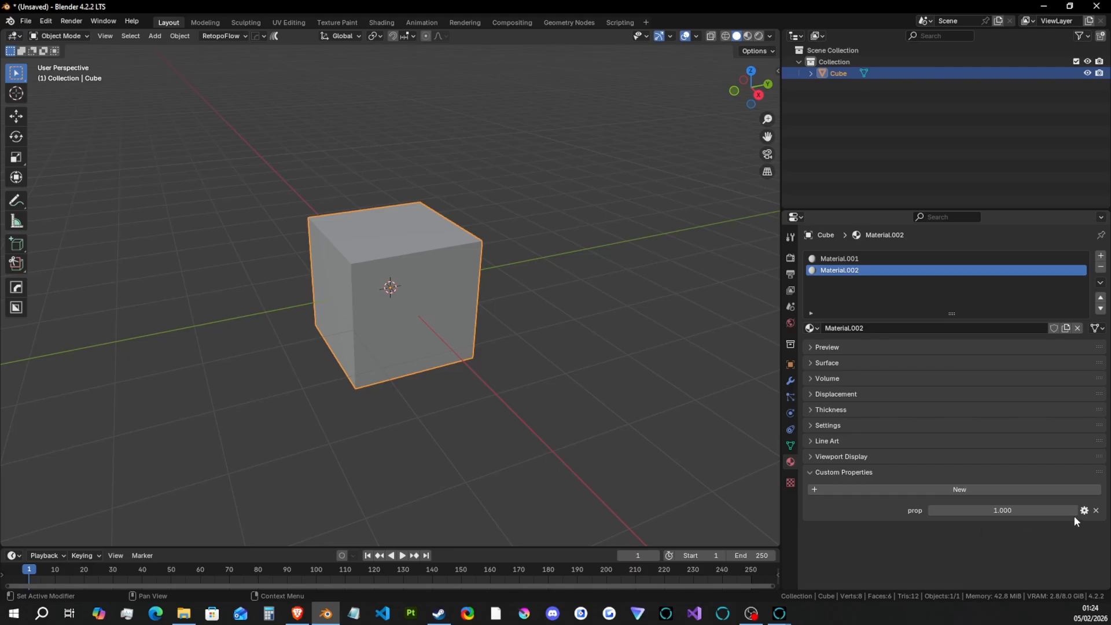
click(1096, 511)
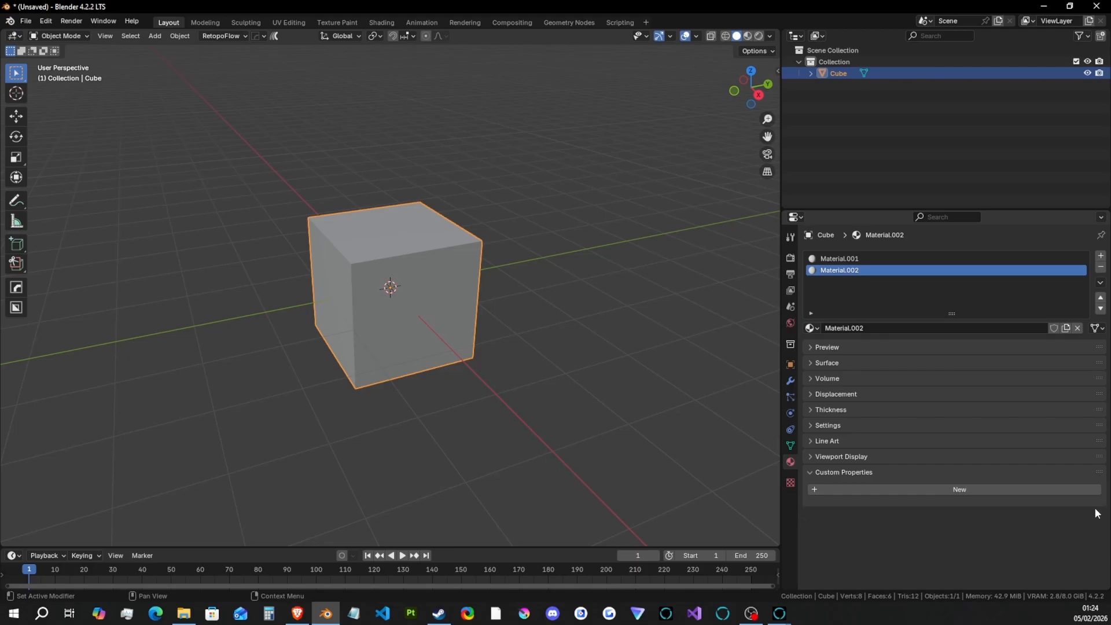
click(878, 261)
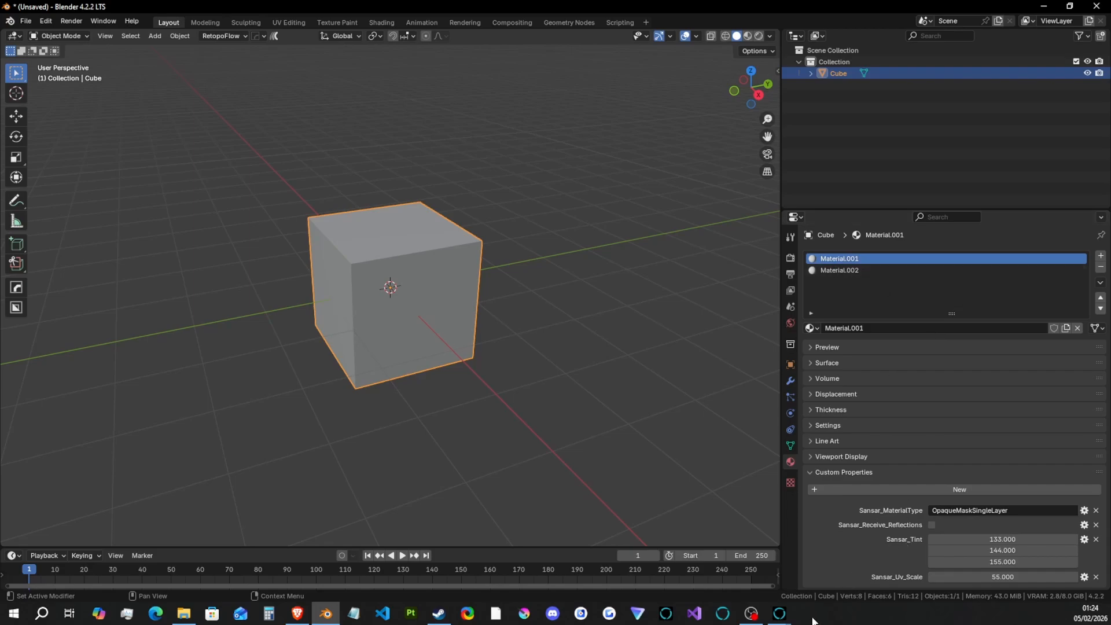
- Back in Sansar's Materials Settings, set Material.001's Tint G value to 133 and enable Receive reflections
mouse_move(779, 613)
click(808, 580)
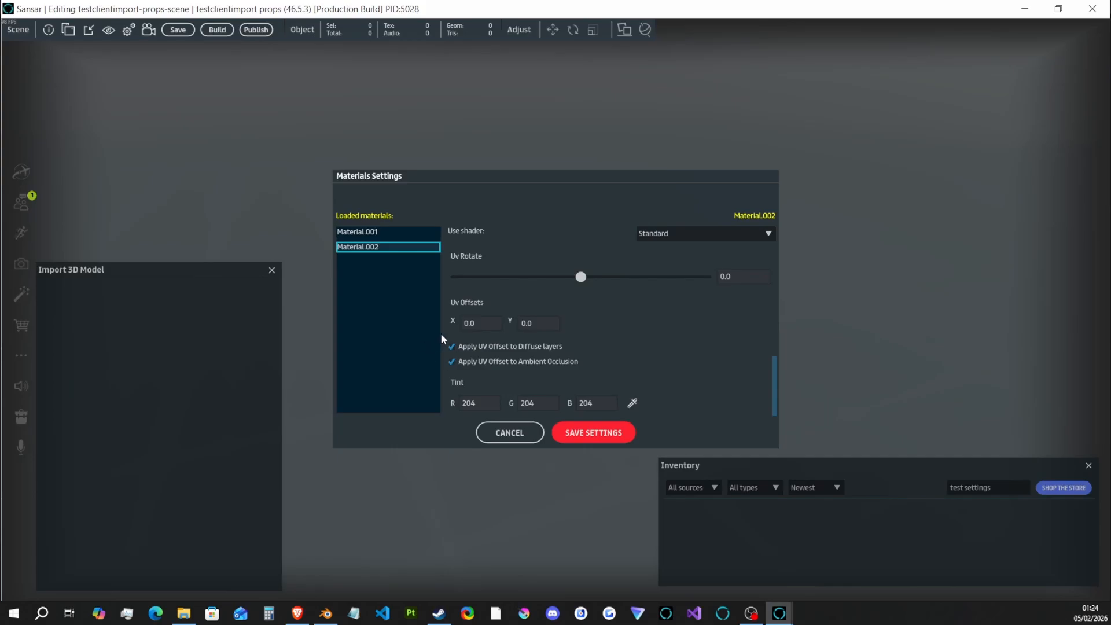
click(408, 232)
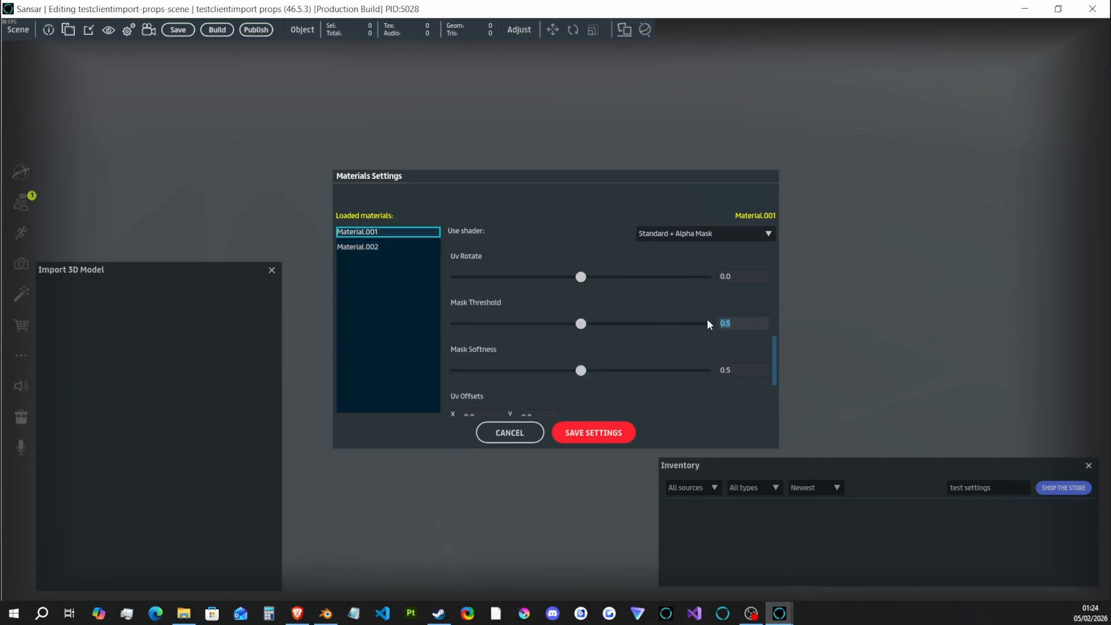
scroll(642, 277, down, 4)
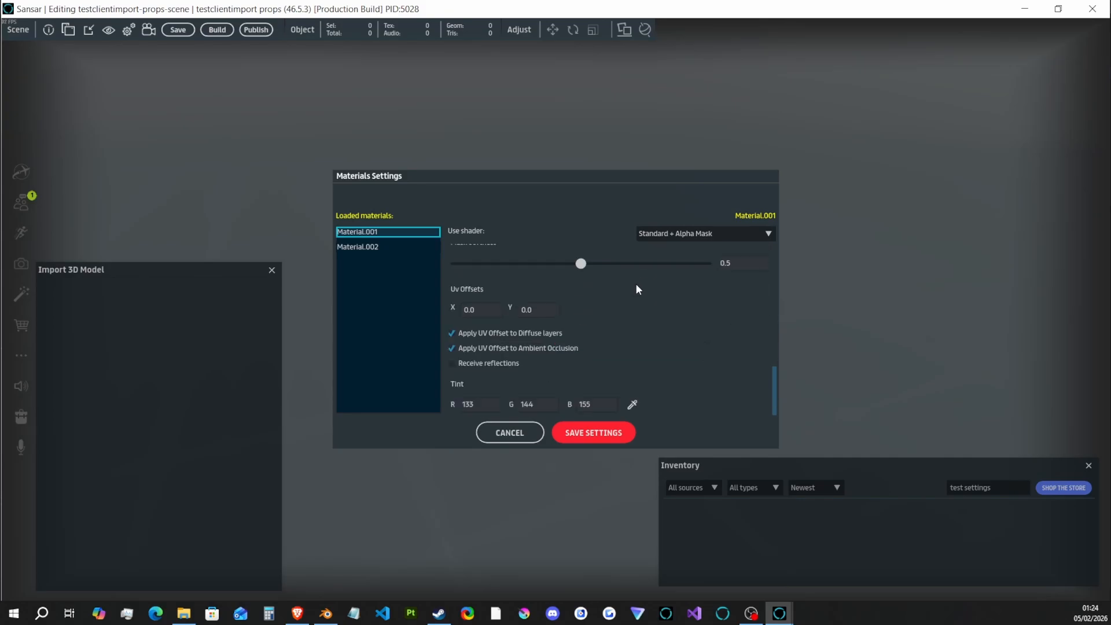
click(548, 402)
text(255)
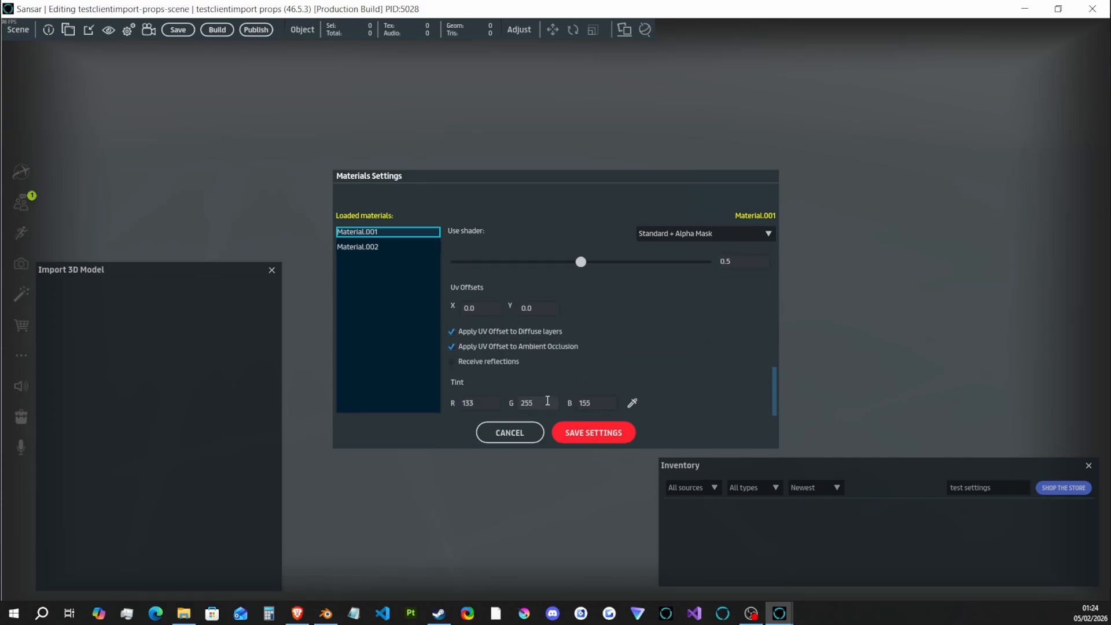
key(BackSpace)
key(BackSpace)
key(BackSpace)
text(133)
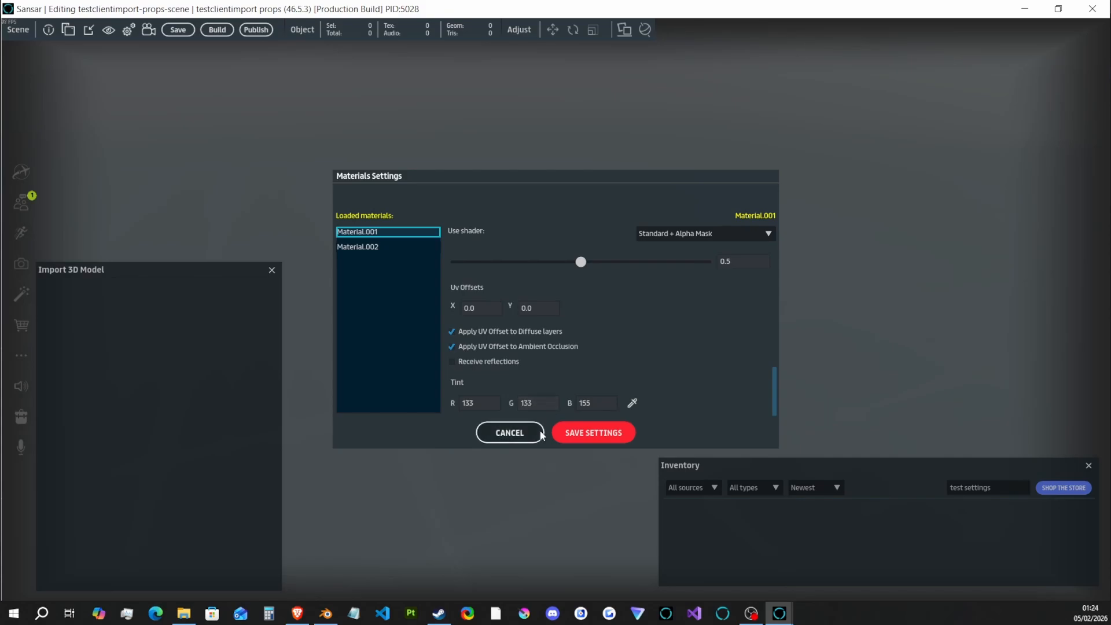
click(506, 362)
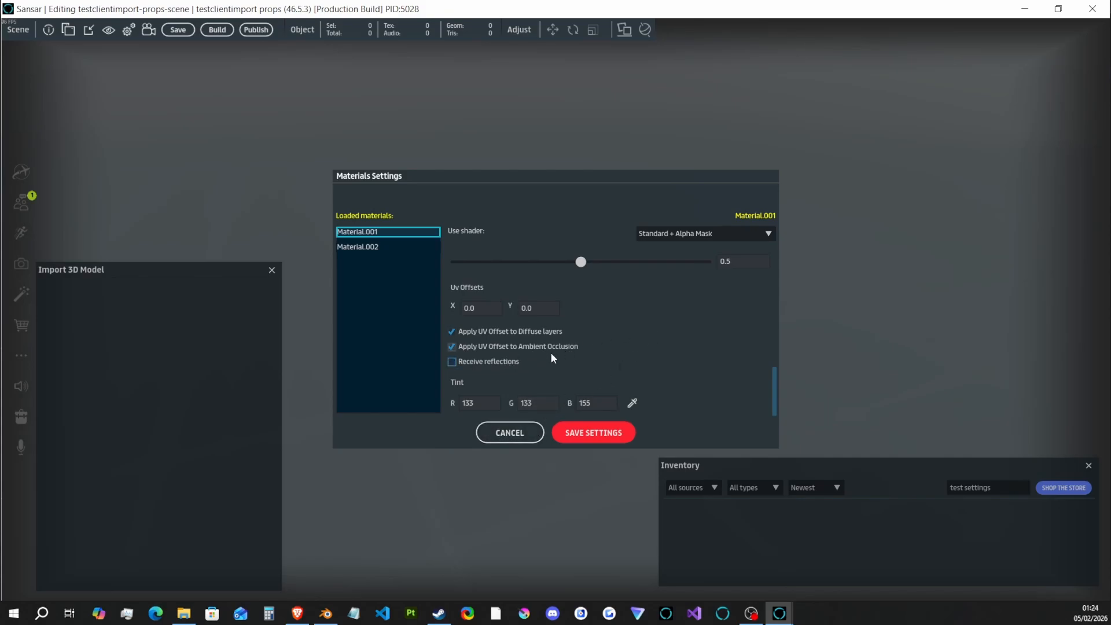
- Change Material.001's shader to Standard and check its Uv Scale value
click(684, 234)
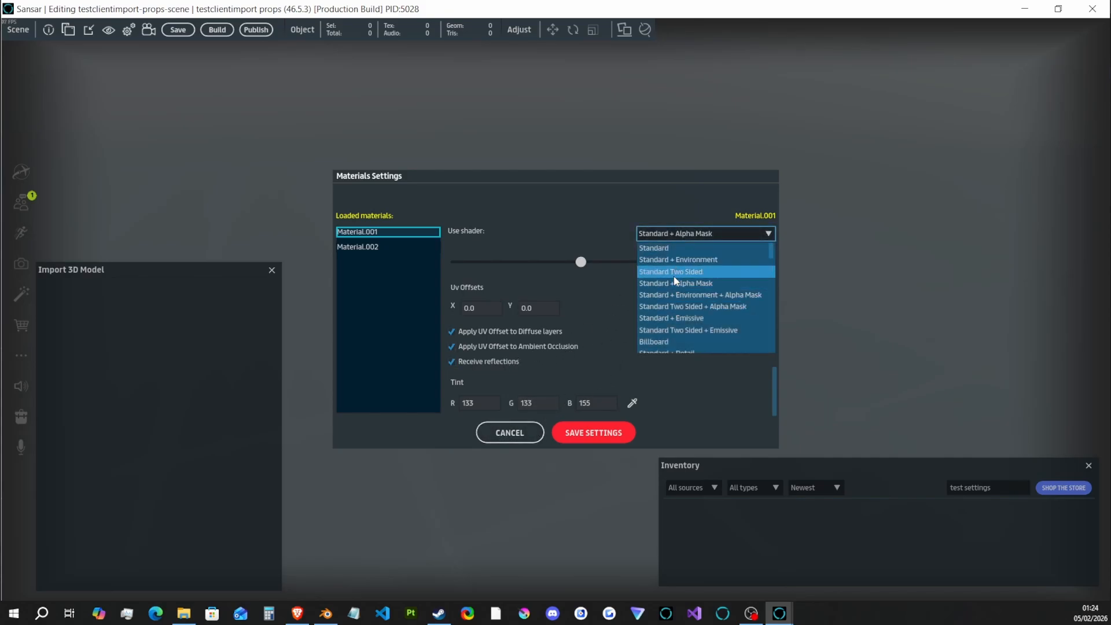
click(700, 248)
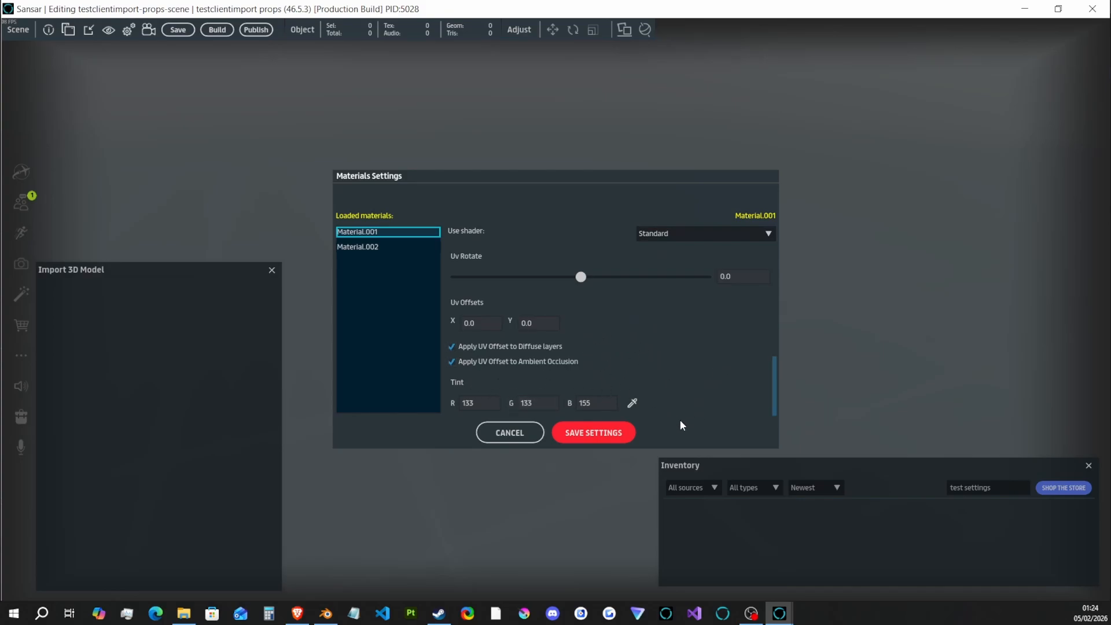
scroll(664, 349, up, 8)
scroll(582, 339, down, 4)
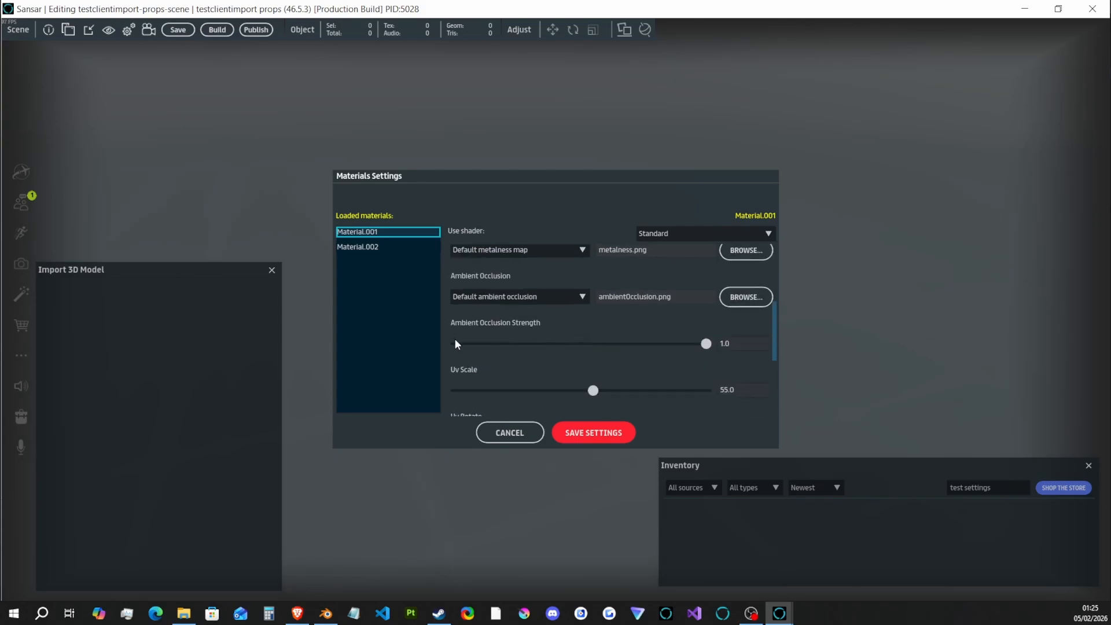
scroll(456, 344, down, 1)
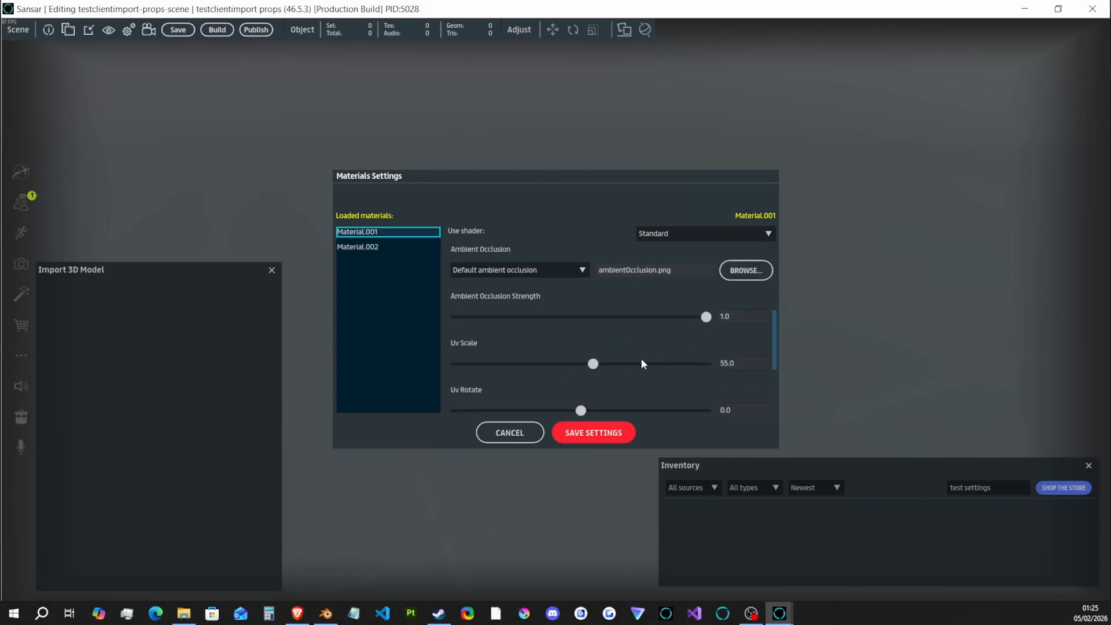
- Look at the Standard + Alpha Mask table in the Sansar Docs browser page, and check Material.001's Standard shader settings back in Sansar
click(297, 614)
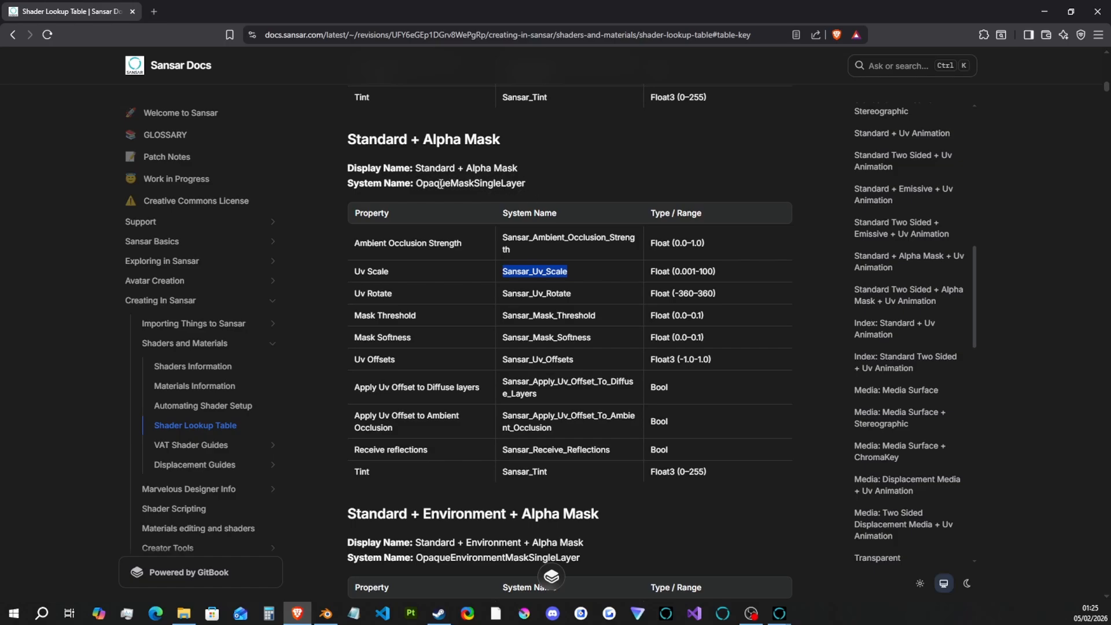
click(781, 611)
click(788, 596)
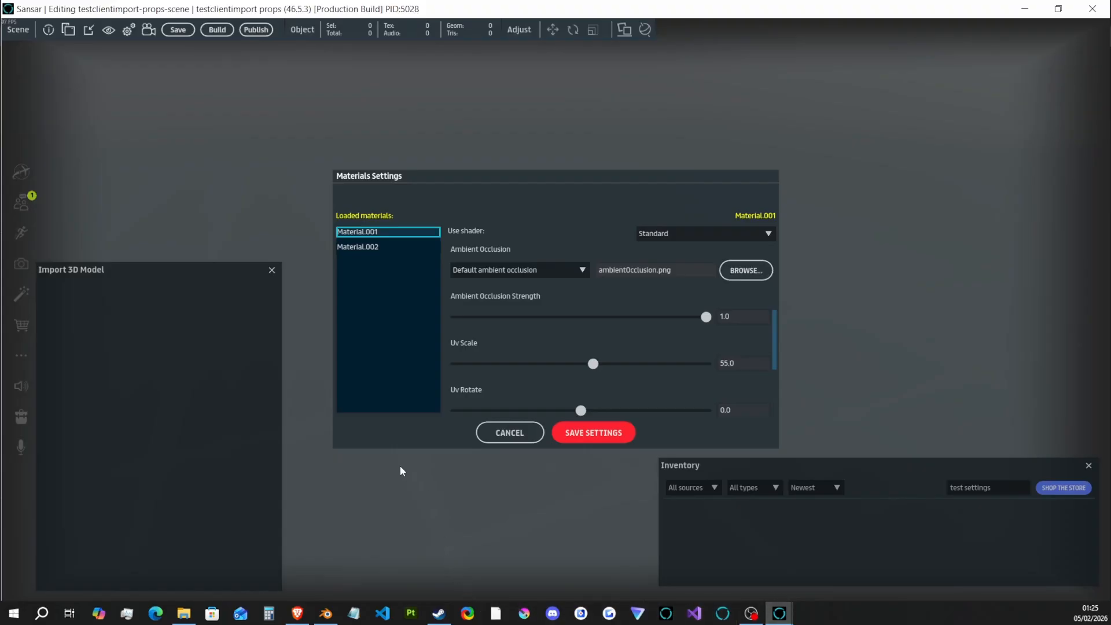
scroll(599, 317, down, 3)
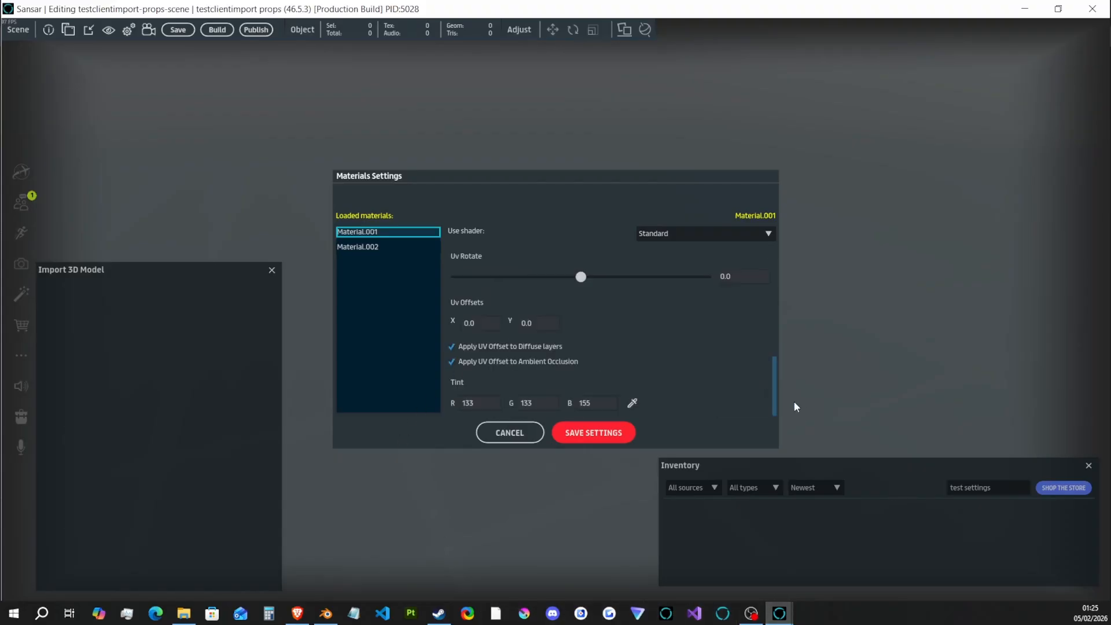
scroll(639, 380, up, 5)
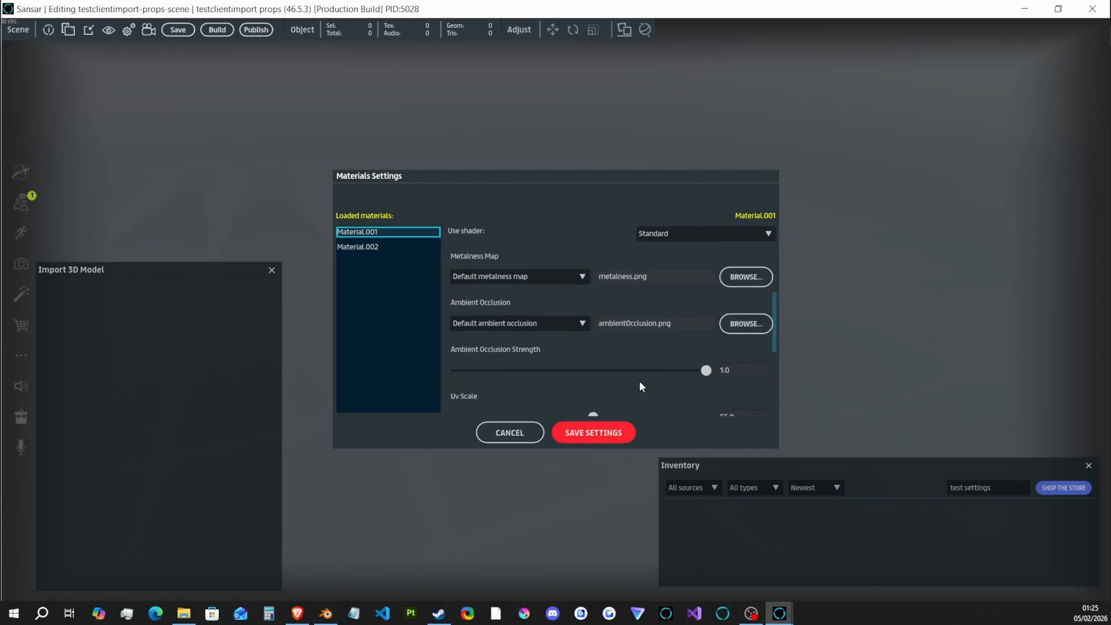
- In the browser's Sansar Docs, open the Automating Shader Setup page and read the Import Settings Guide's steps on assigning the shader
click(297, 613)
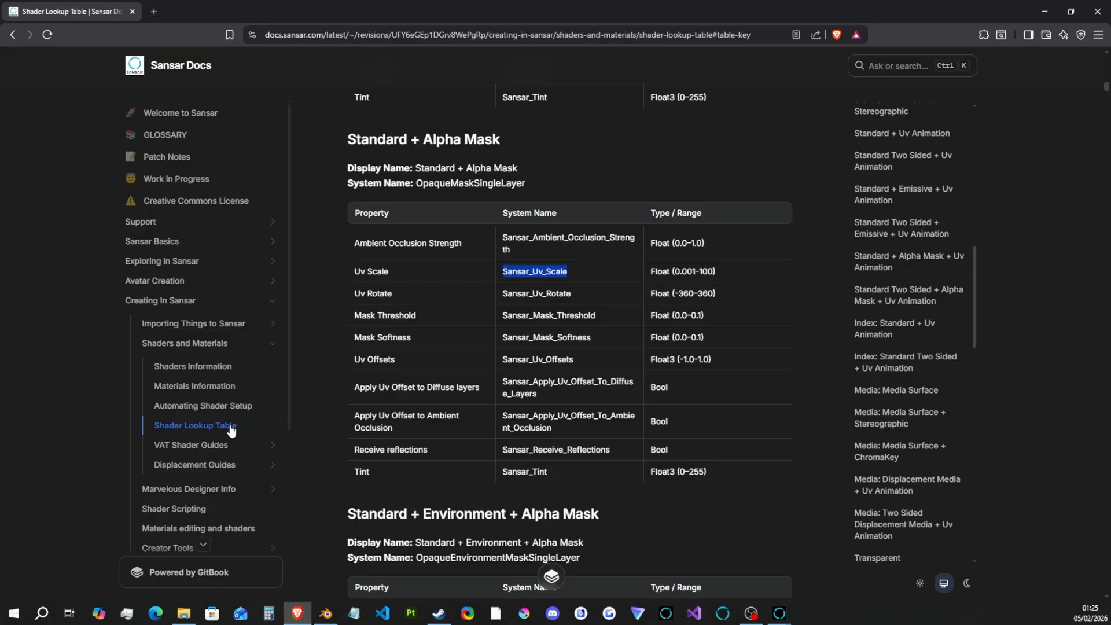
click(204, 406)
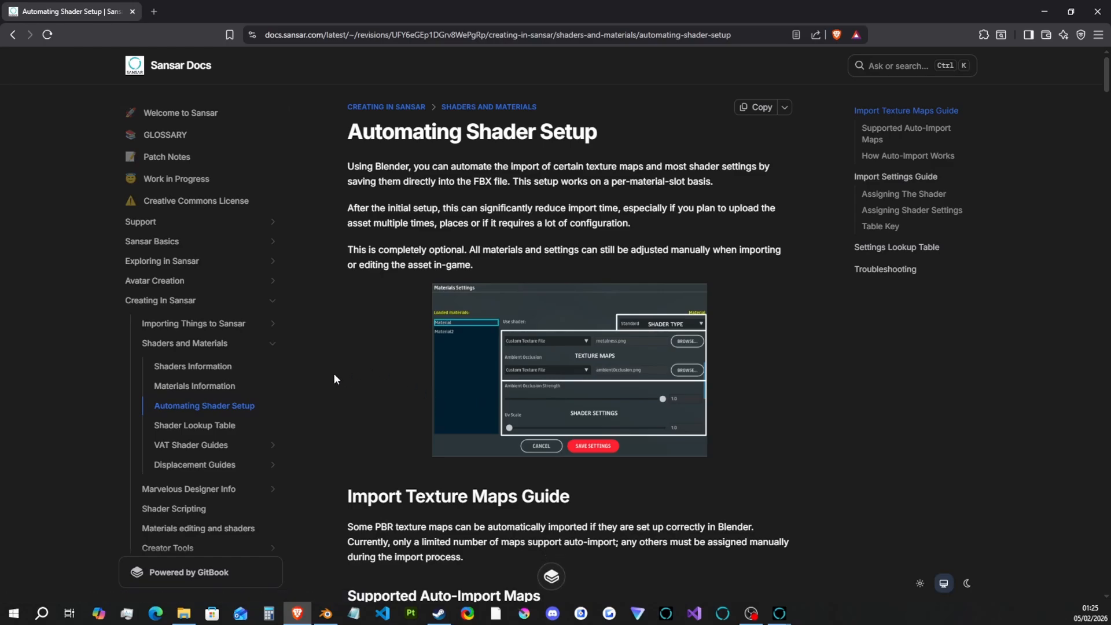
click(891, 176)
scroll(452, 176, down, 4)
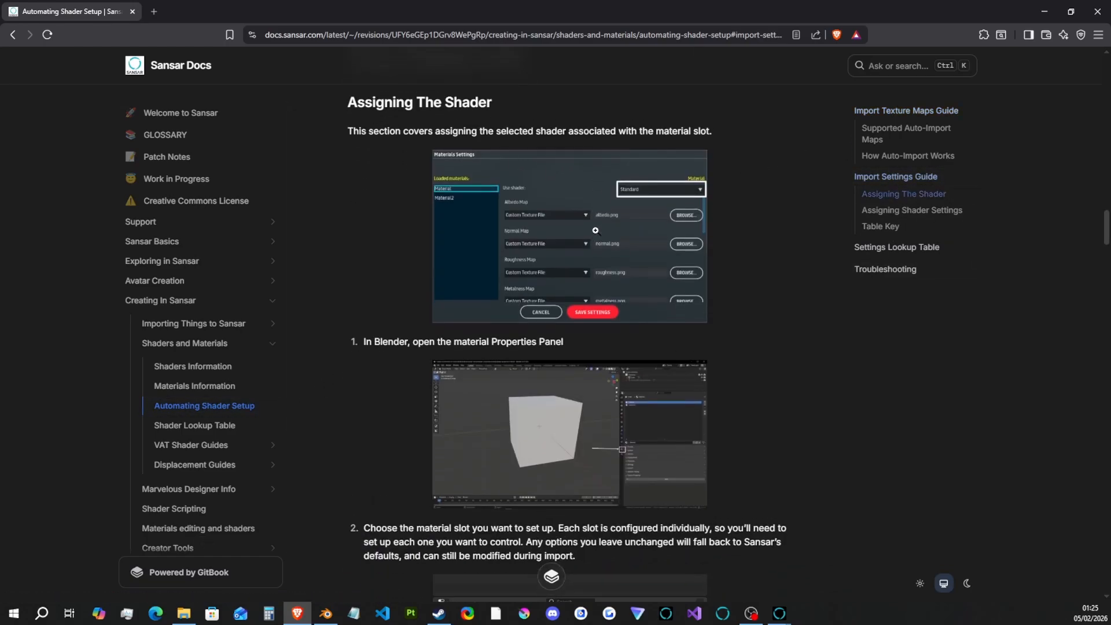
scroll(530, 351, down, 9)
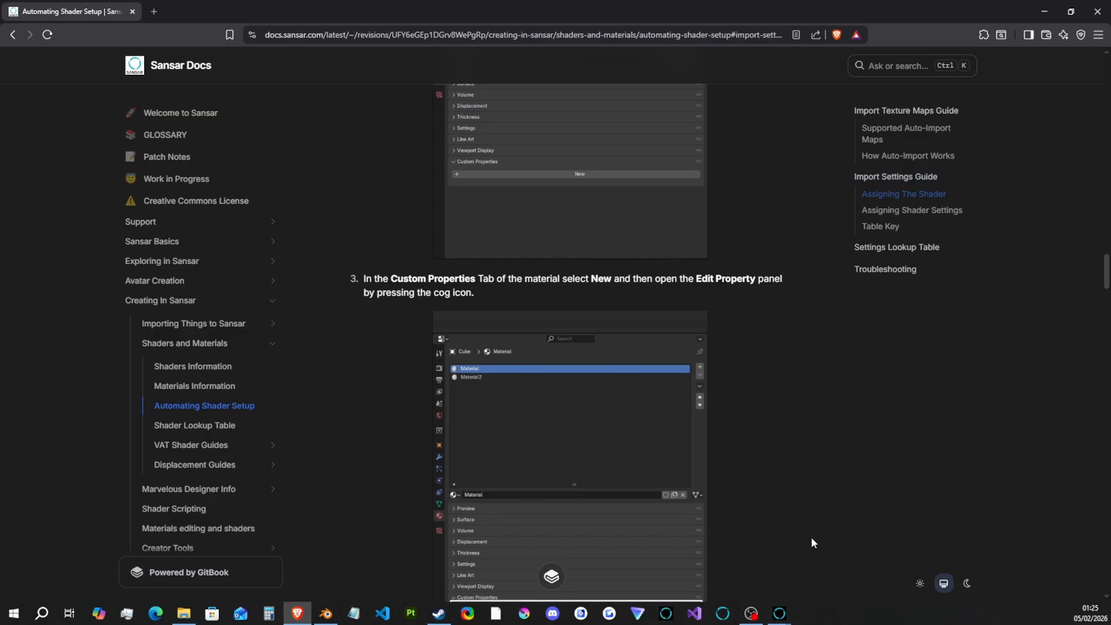